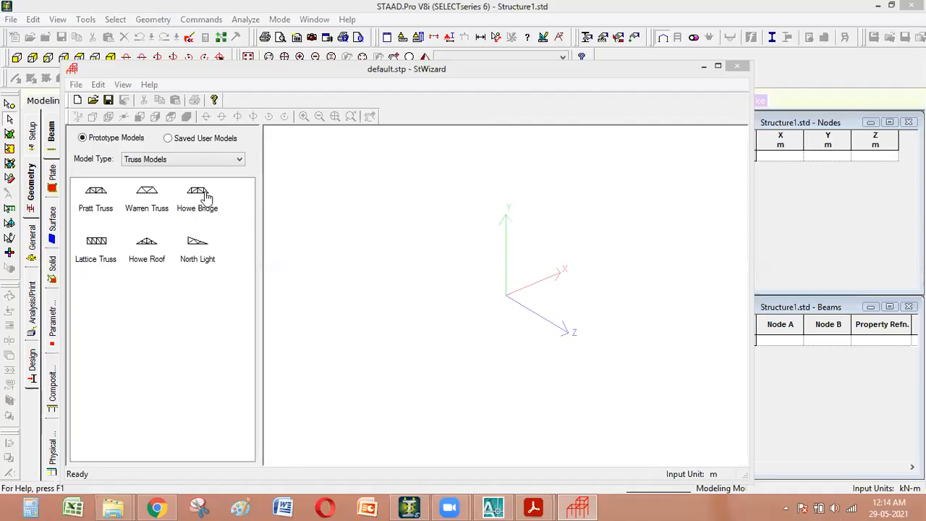
# Switch the prototype library to Frame Models and add a Bay Frame to the model.
pyautogui.click(196, 161)
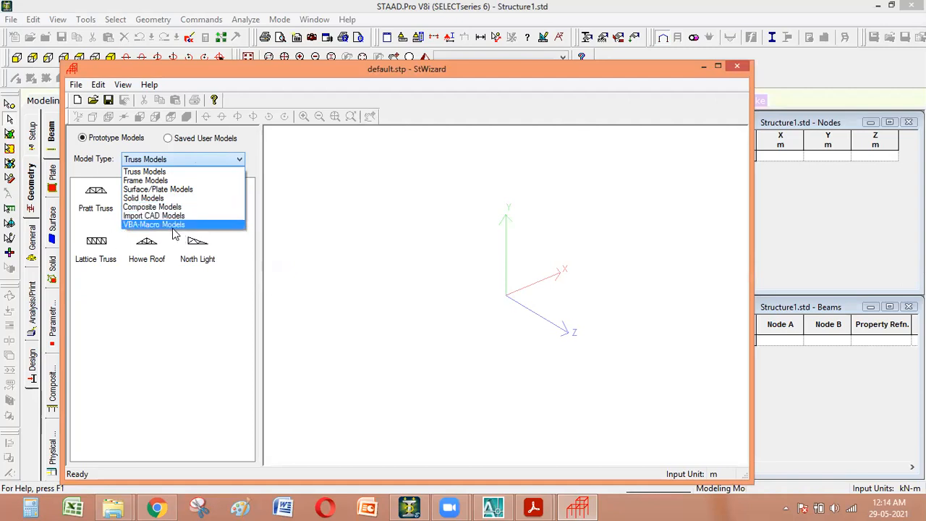
pyautogui.click(159, 181)
pyautogui.click(96, 192)
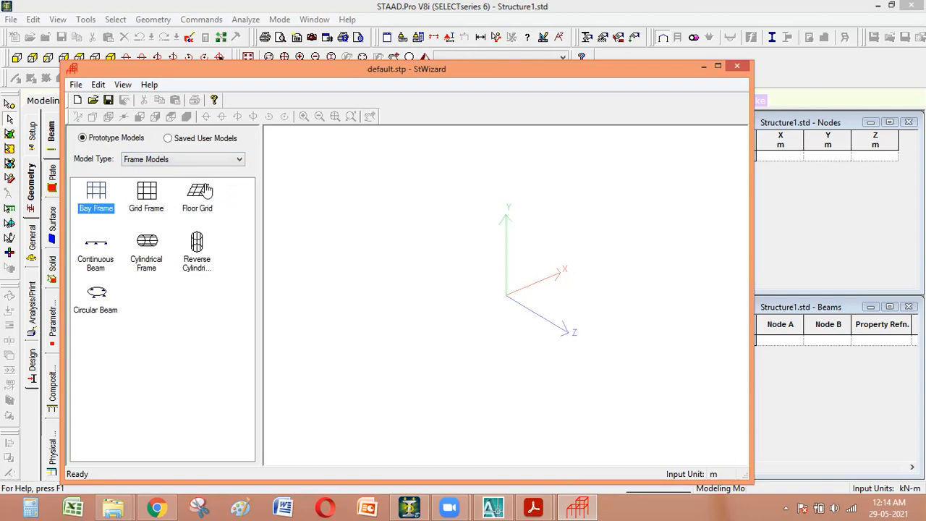
pyautogui.click(147, 211)
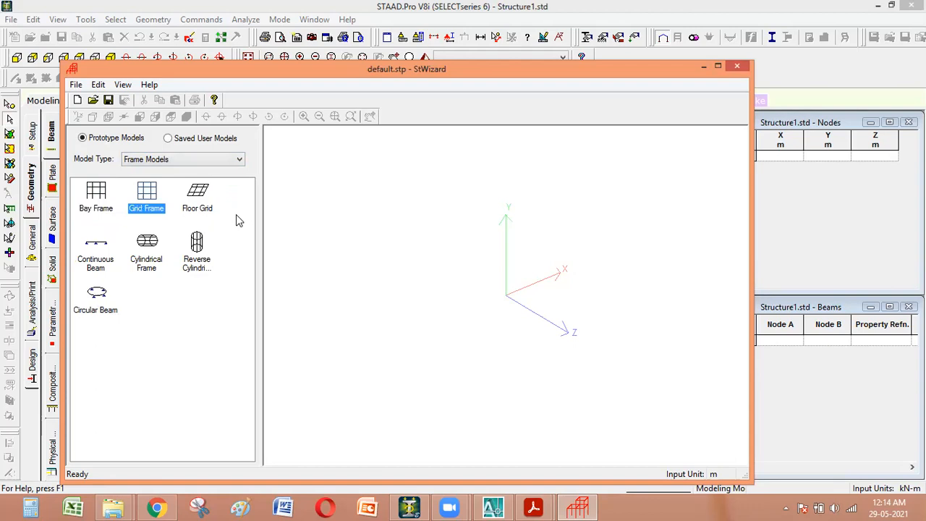
pyautogui.click(101, 268)
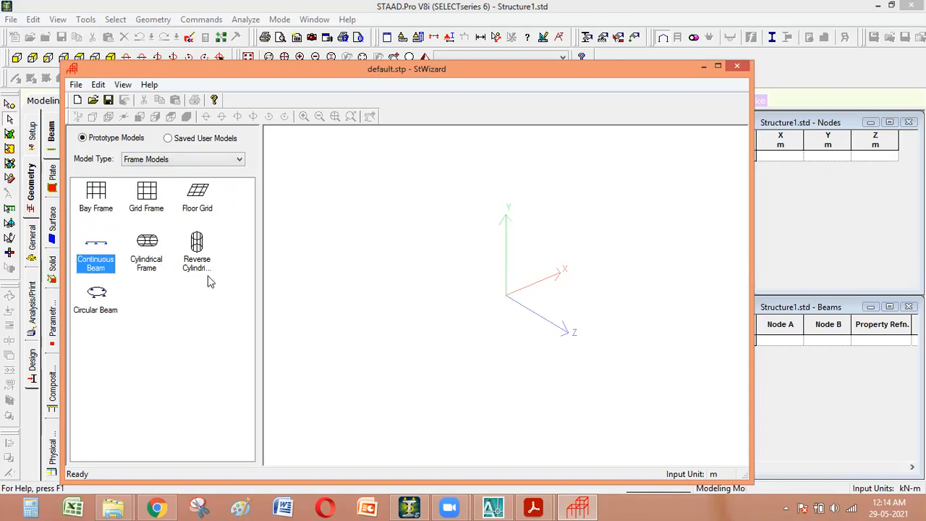
pyautogui.click(103, 304)
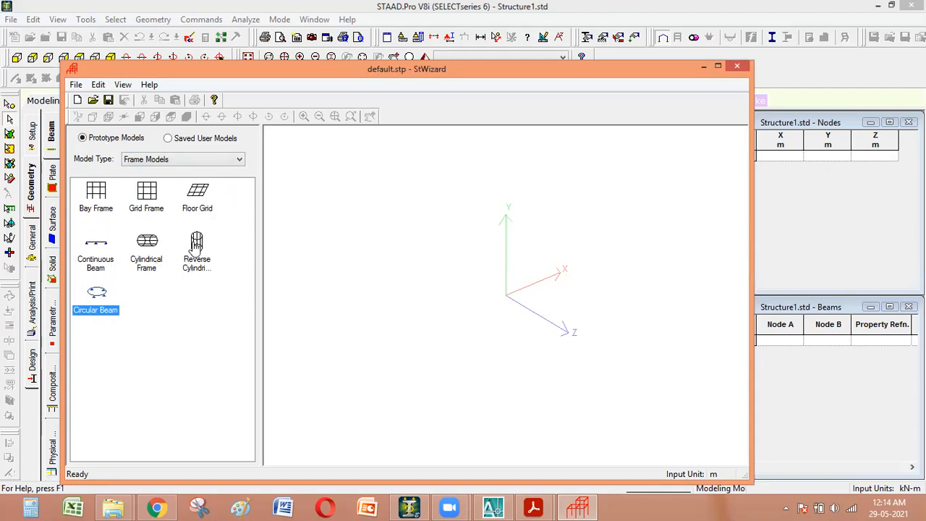
pyautogui.click(101, 211)
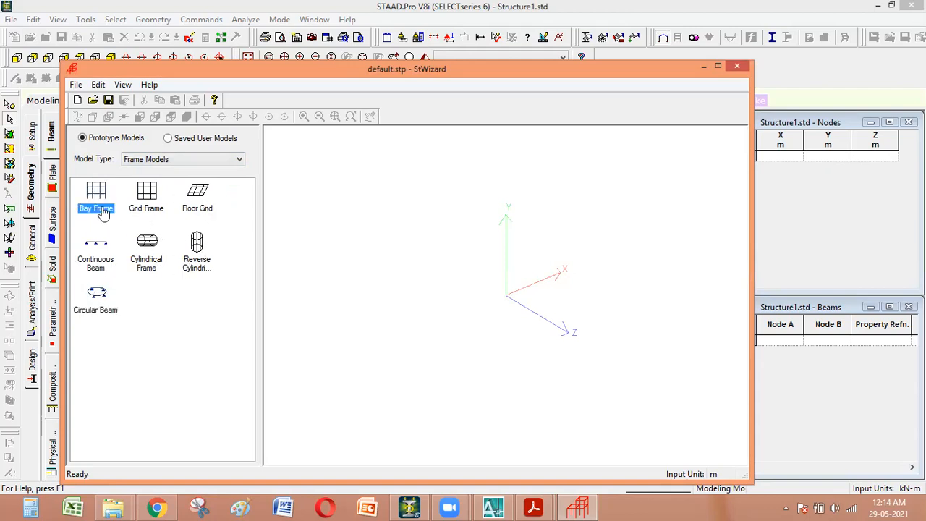
pyautogui.moveTo(98, 192); pyautogui.dragTo(574, 326)
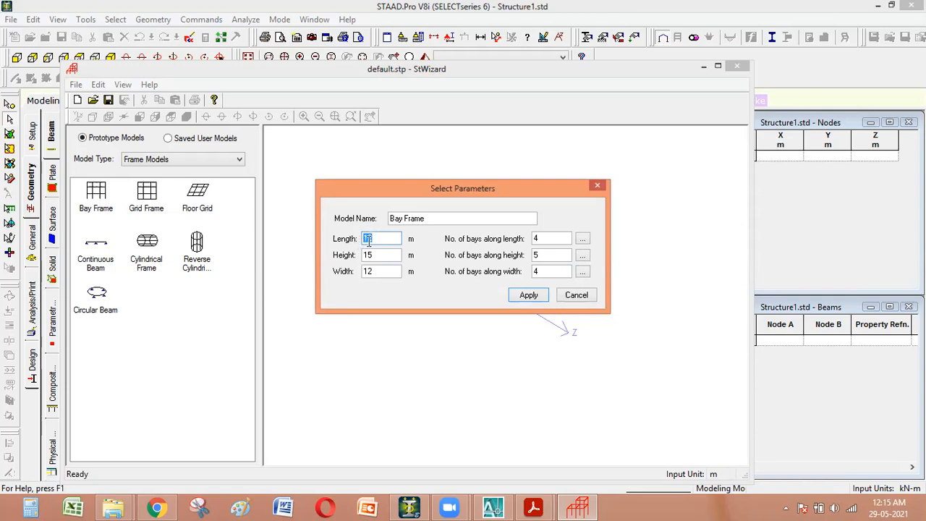
# Generate the bay frame 12 m long, 18 m high and 12 m wide, with 3, 6 and 4 bays respectively.
pyautogui.click(383, 257)
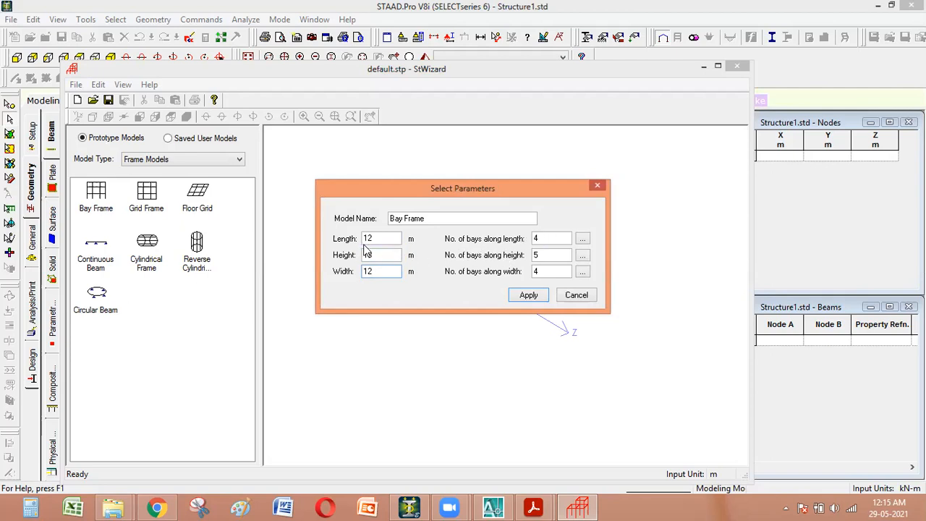
pyautogui.moveTo(544, 238); pyautogui.dragTo(517, 244)
pyautogui.write('3')
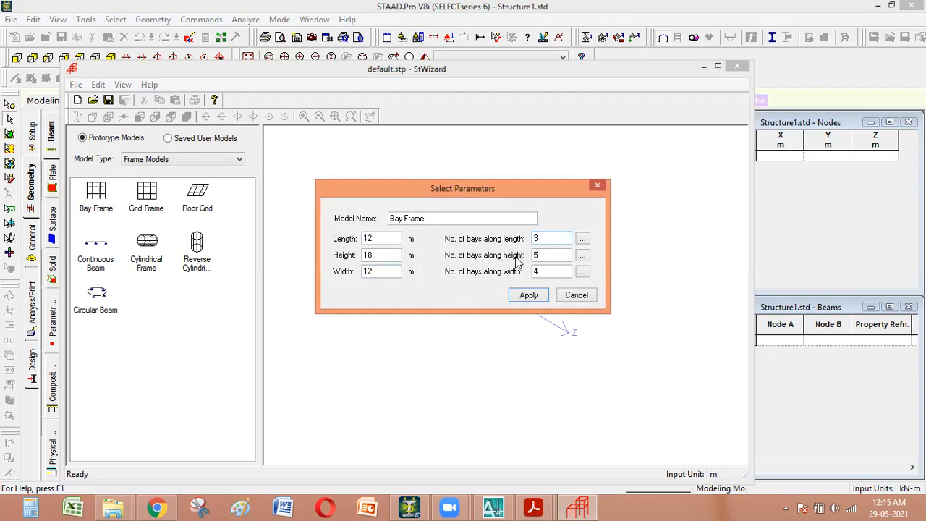
pyautogui.press('Tab')
pyautogui.write('6')
pyautogui.doubleClick(532, 277)
pyautogui.click(528, 297)
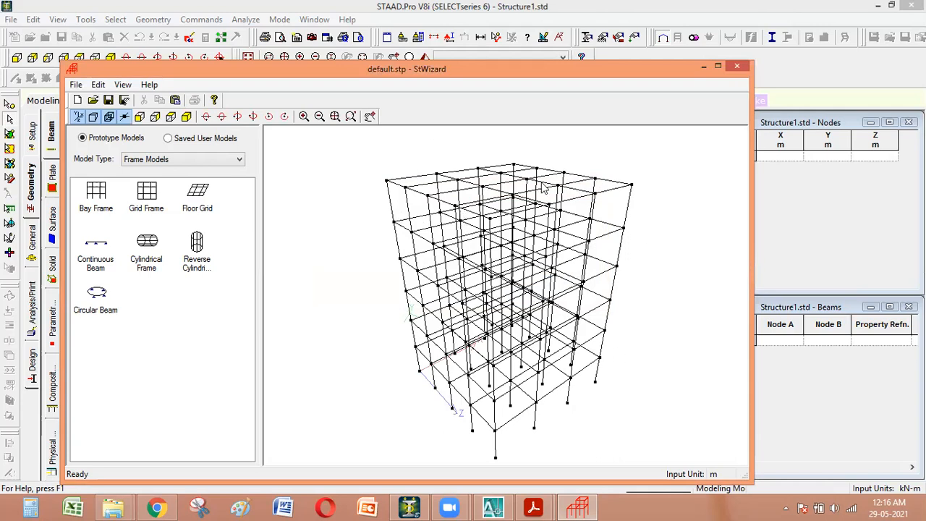
# Transfer the bay frame prototype into STAAD.Pro with X, Y and Z offsets of 0 m.
pyautogui.click(741, 66)
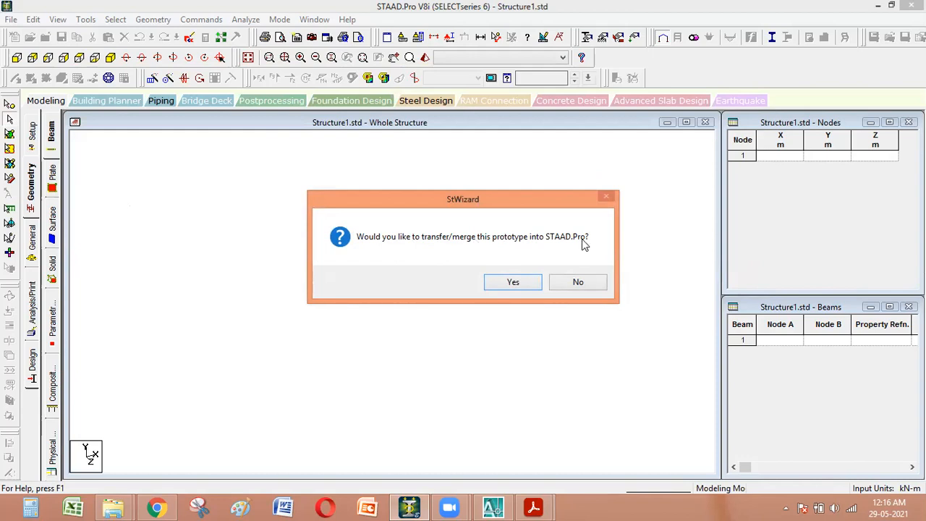
pyautogui.click(510, 283)
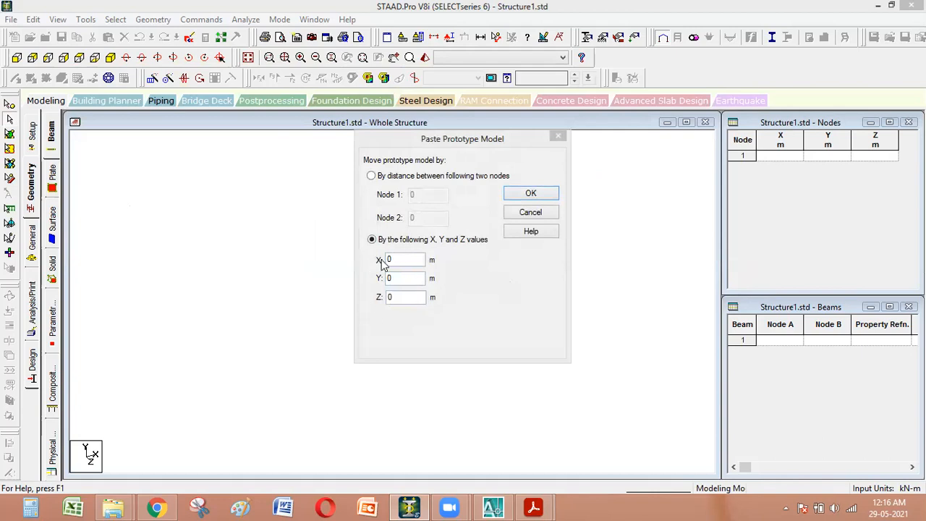
pyautogui.click(536, 194)
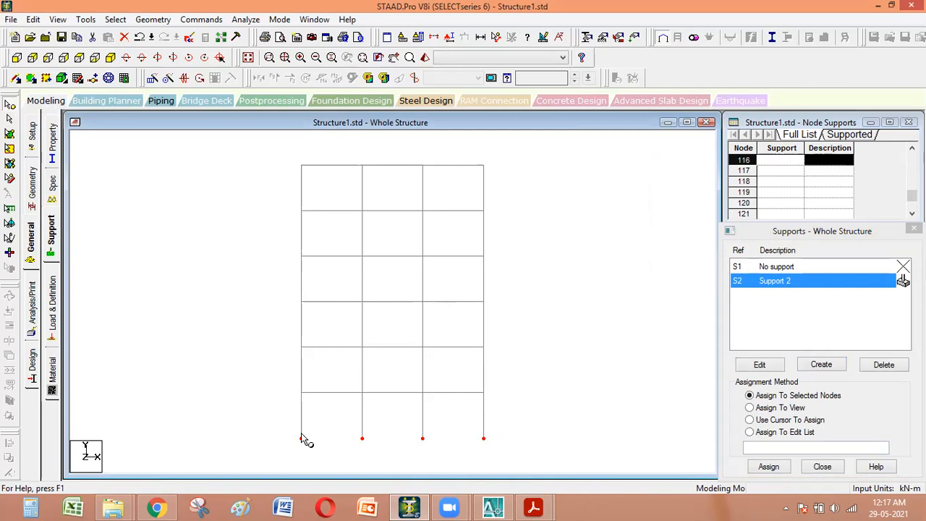
pyautogui.click(110, 58)
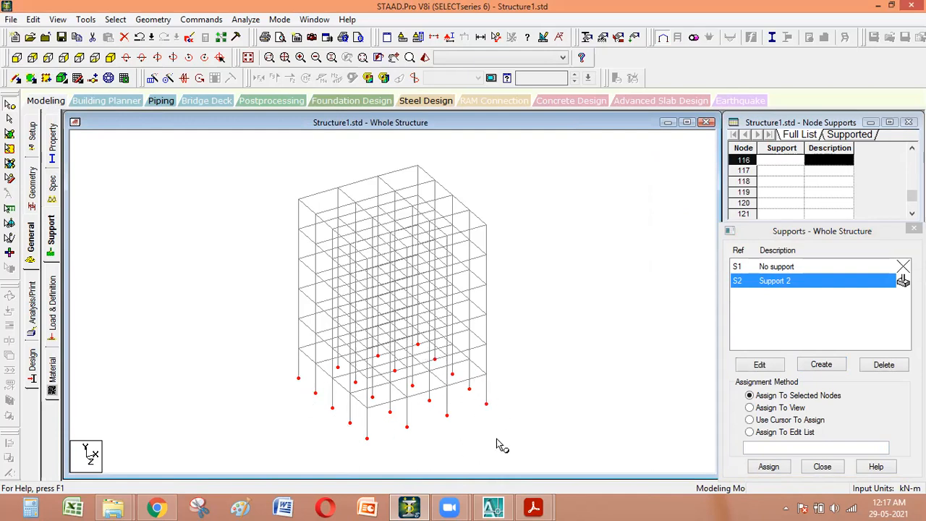
pyautogui.click(292, 428)
pyautogui.click(366, 440)
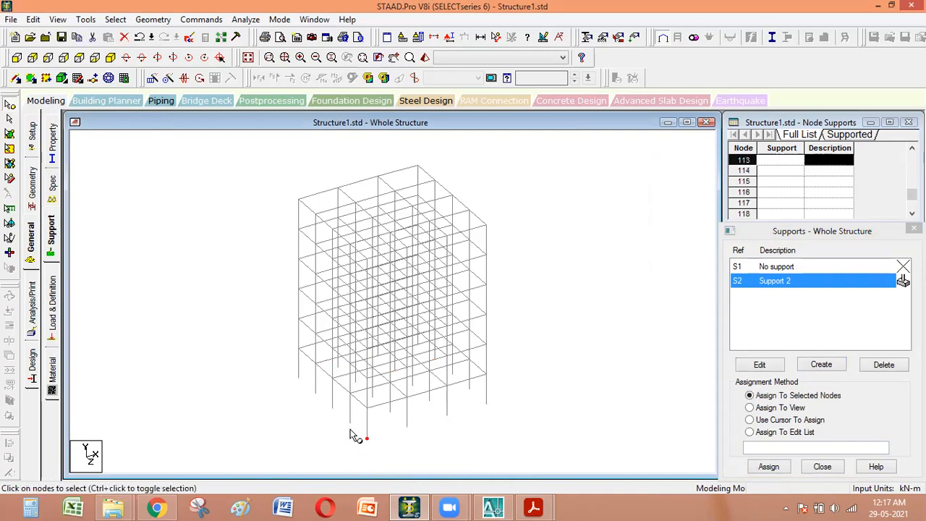
pyautogui.click(460, 283)
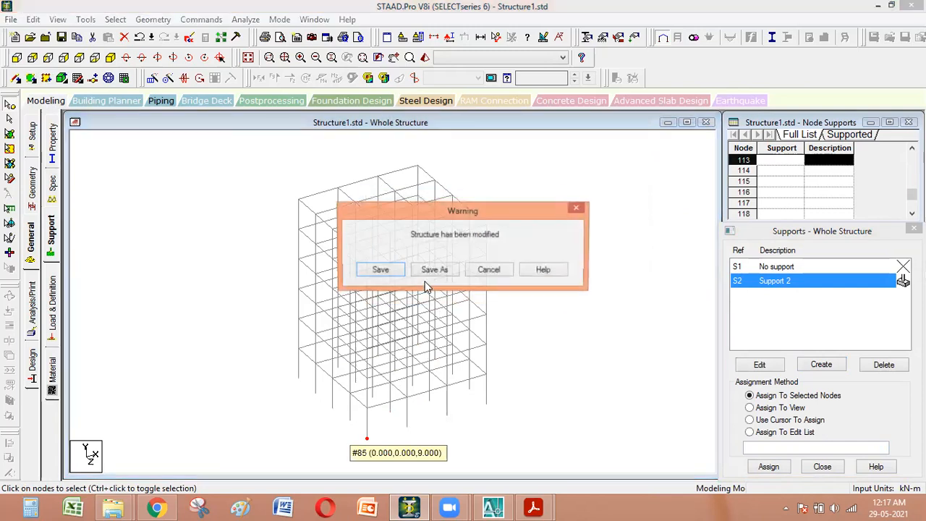
pyautogui.click(383, 270)
pyautogui.keyDown('ctrl'); pyautogui.click(349, 423); pyautogui.keyUp('ctrl')
pyautogui.keyDown('ctrl'); pyautogui.click(332, 407); pyautogui.keyUp('ctrl')
pyautogui.keyDown('ctrl'); pyautogui.click(315, 393); pyautogui.keyUp('ctrl')
pyautogui.keyDown('ctrl'); pyautogui.click(298, 377); pyautogui.keyUp('ctrl')
pyautogui.click(203, 323)
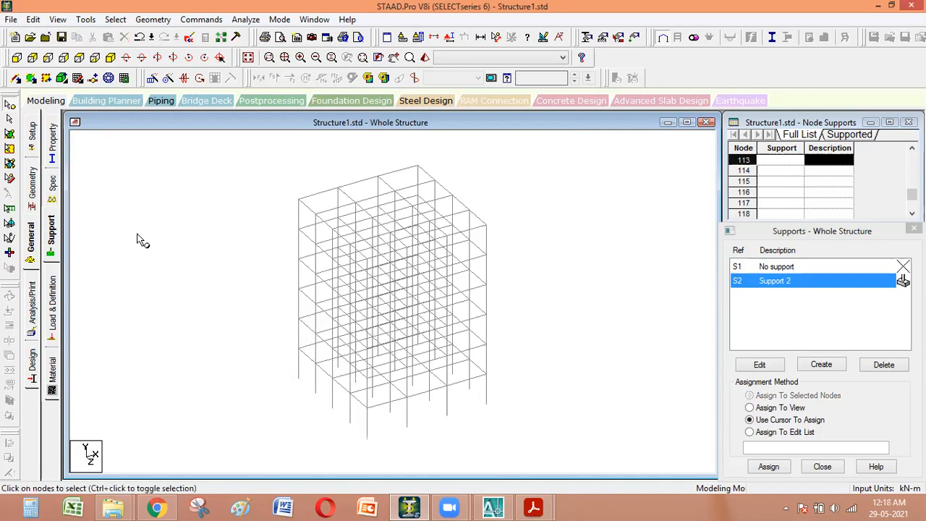
# Select all base nodes in the front view and assign Support 2 to them, confirming and clearing the selection.
pyautogui.click(15, 58)
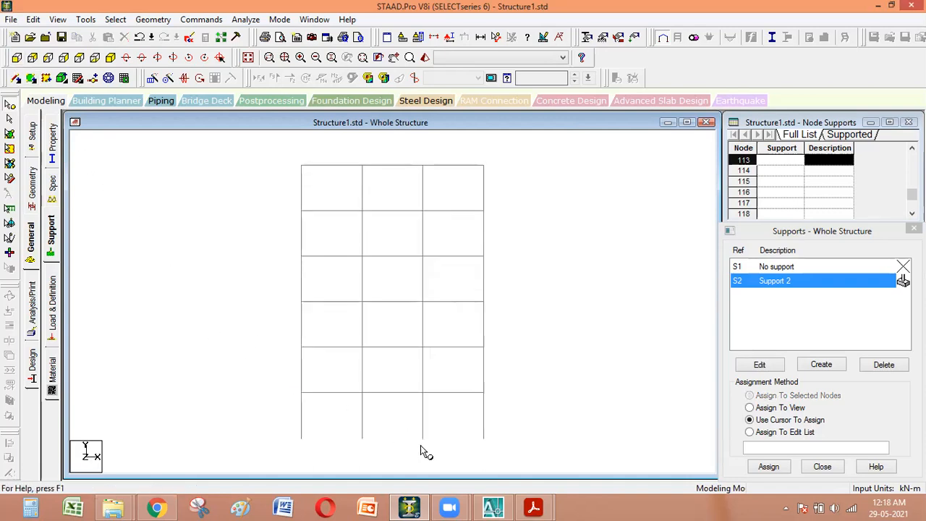
pyautogui.moveTo(192, 427); pyautogui.dragTo(190, 425)
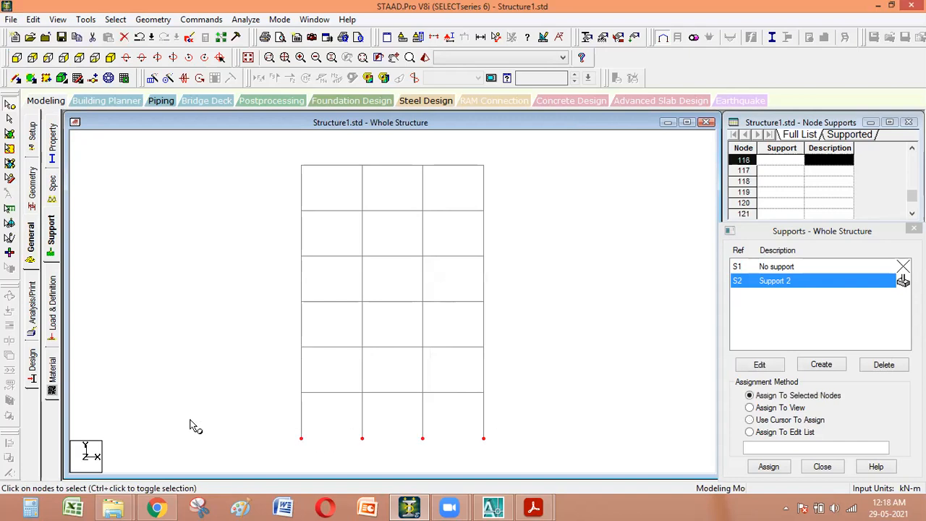
pyautogui.click(110, 57)
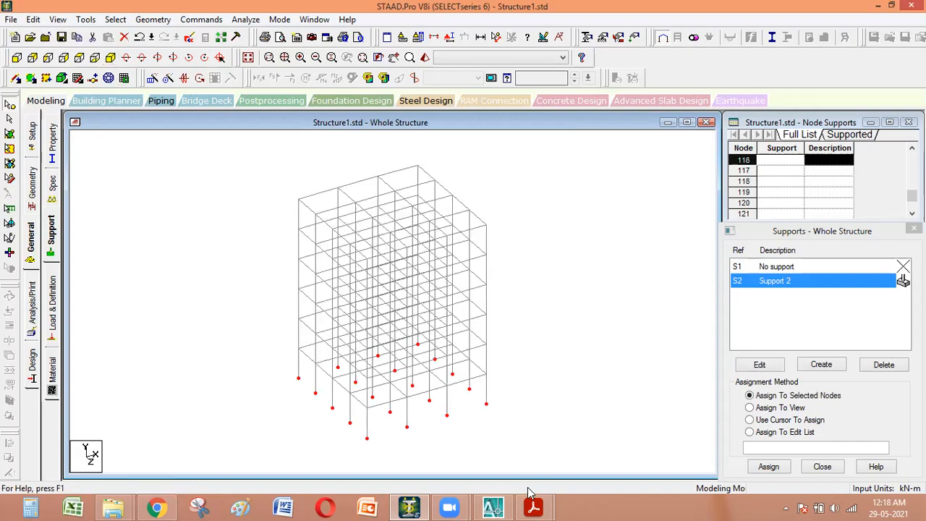
pyautogui.click(769, 467)
pyautogui.click(764, 386)
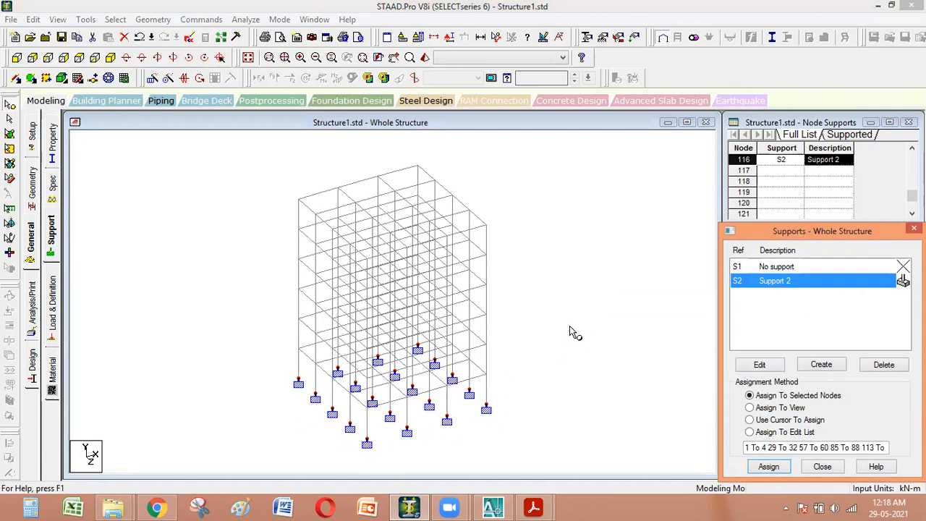
pyautogui.click(562, 305)
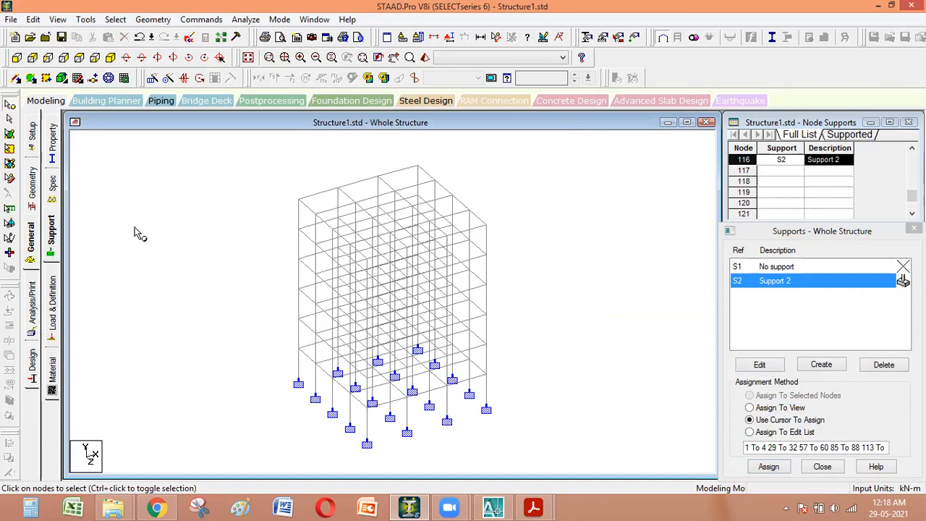
# Define a rectangular concrete section property with YD 0.3 m and ZD 0.3 m.
pyautogui.click(50, 136)
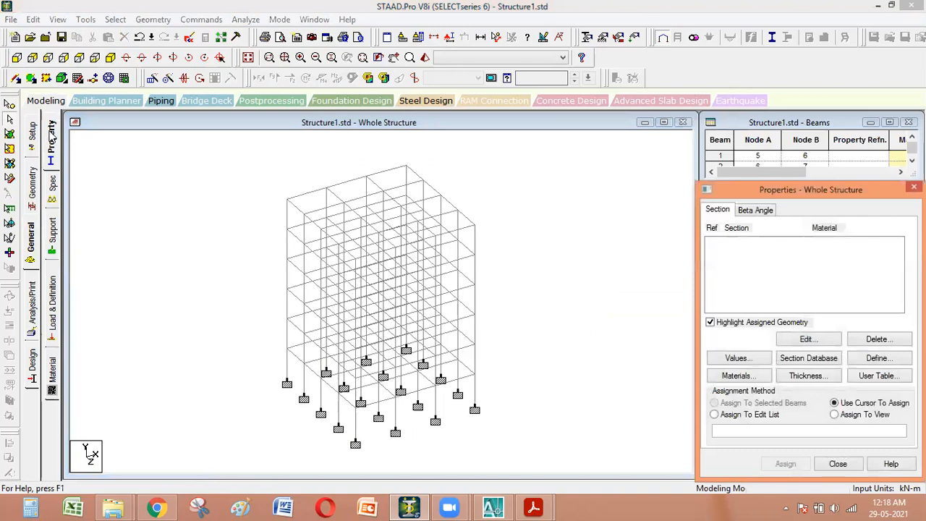
pyautogui.click(879, 358)
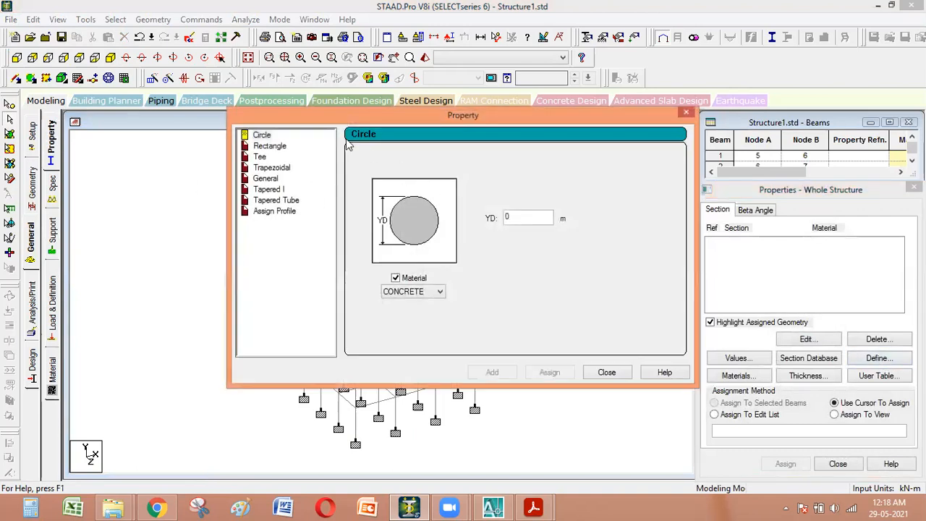
pyautogui.click(269, 145)
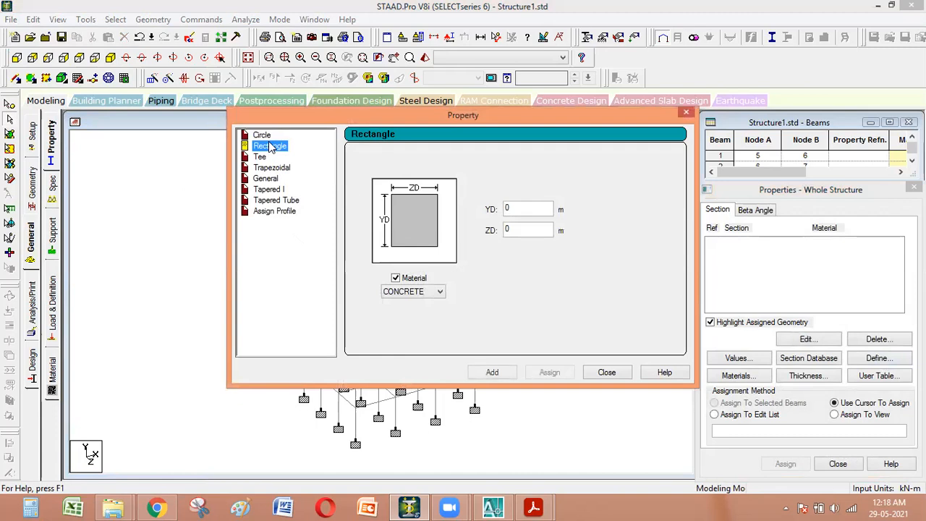
pyautogui.click(530, 209)
pyautogui.write('.3')
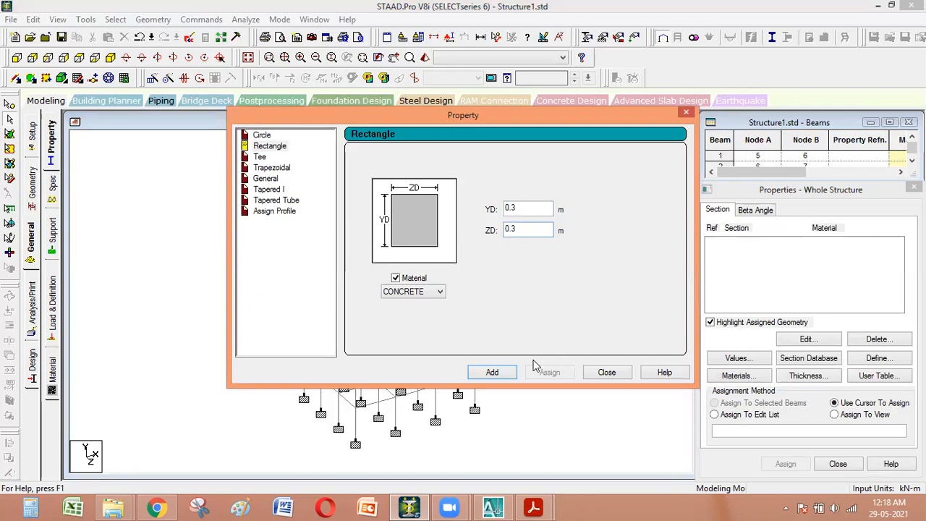
pyautogui.click(491, 372)
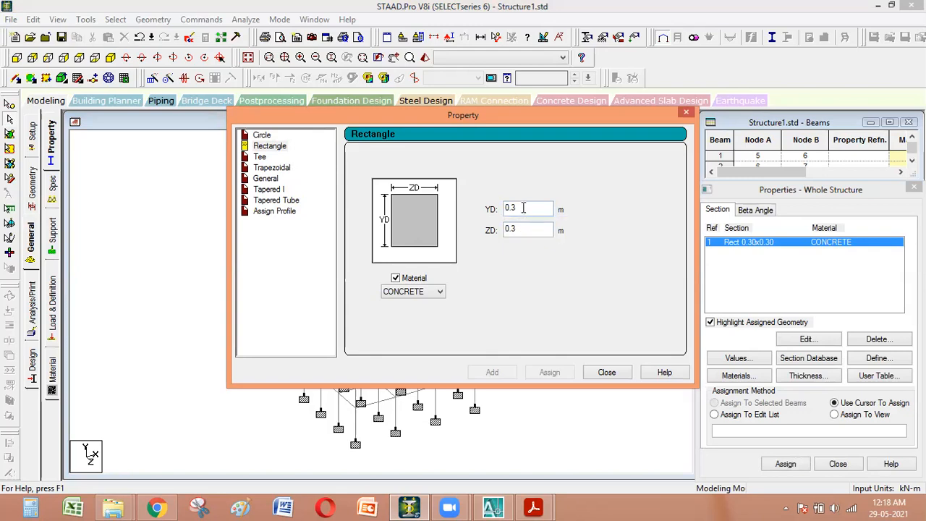
# Add a second rectangular concrete section with YD 0.45 m and ZD 0.23 m, and finish defining properties.
pyautogui.moveTo(524, 207); pyautogui.dragTo(499, 209)
pyautogui.write('0')
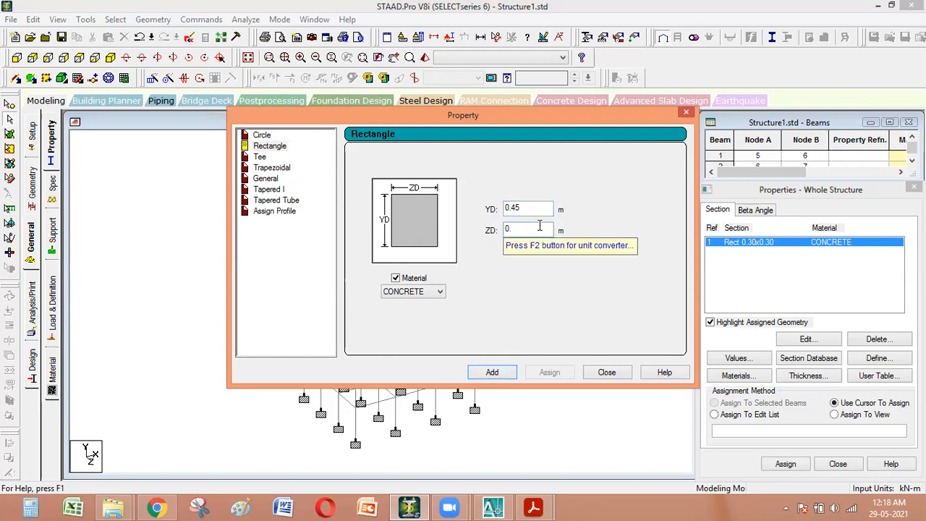
pyautogui.click(540, 227)
pyautogui.write('0.23')
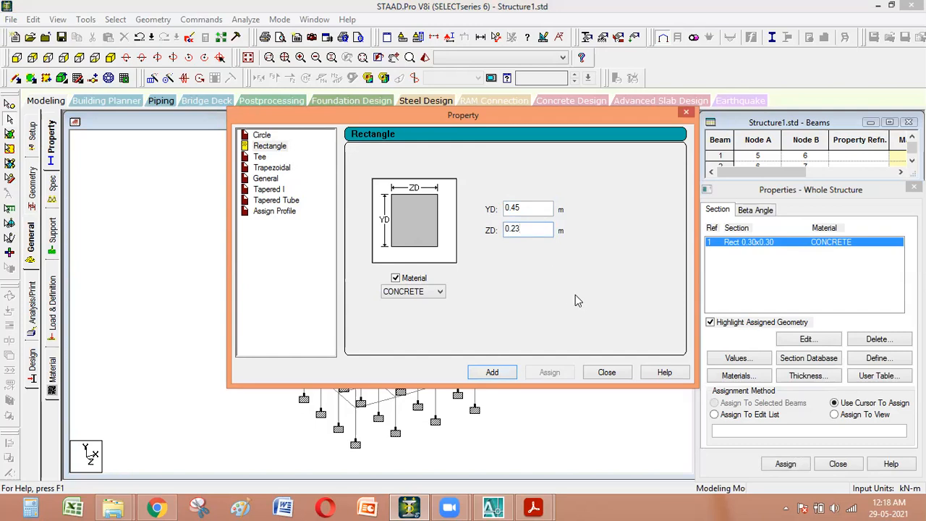
pyautogui.click(496, 372)
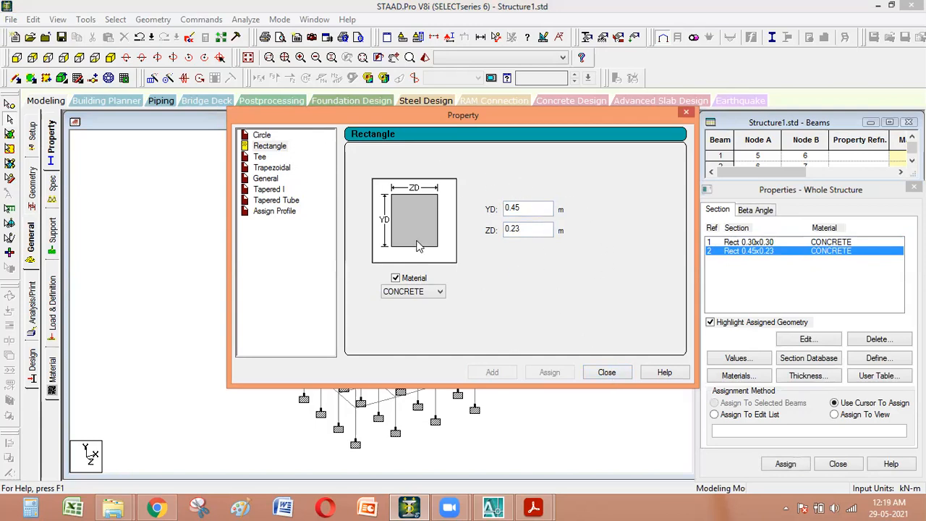
pyautogui.click(601, 372)
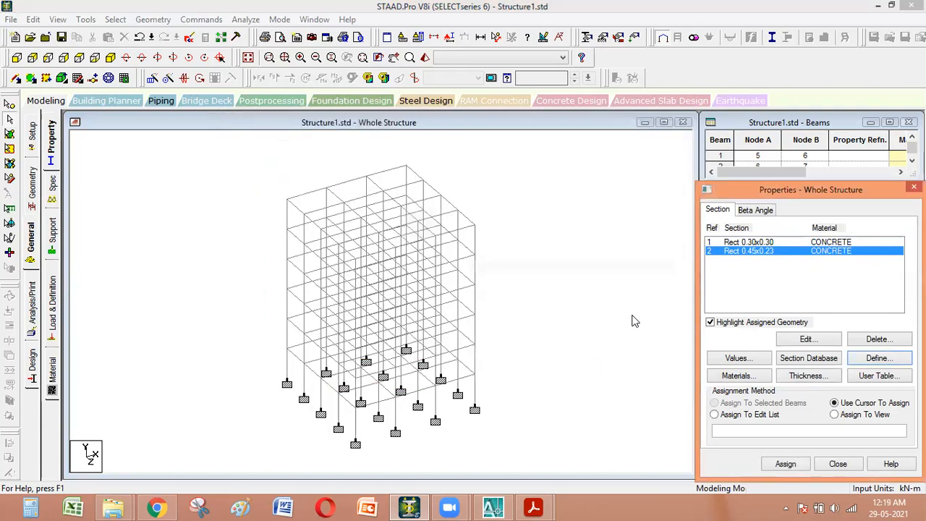
# Choose the Rect 0.30x0.30 concrete section for assignment and show the whole frame in front view.
pyautogui.click(763, 243)
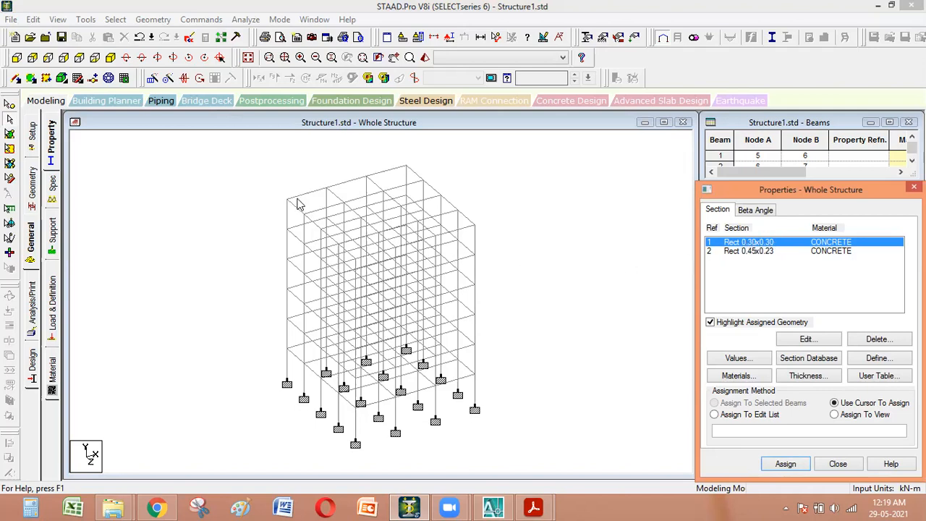
pyautogui.click(533, 231)
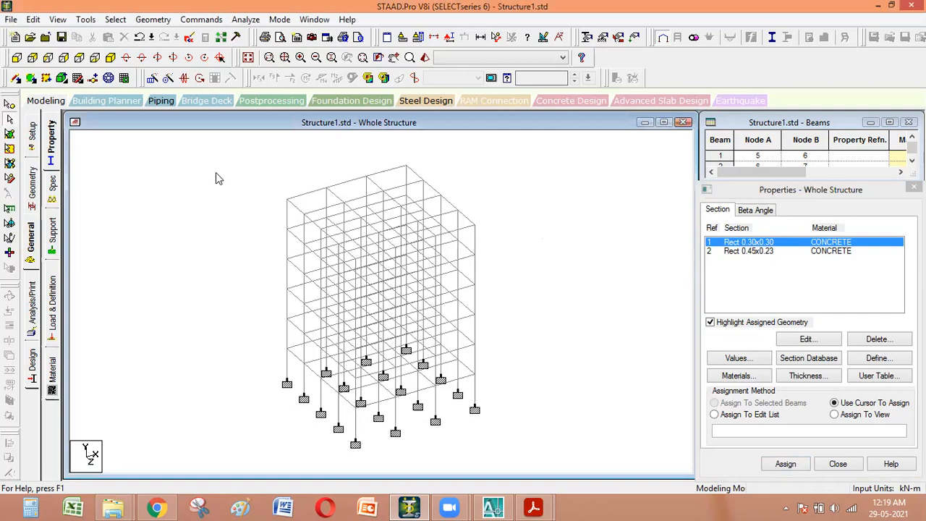
pyautogui.click(17, 57)
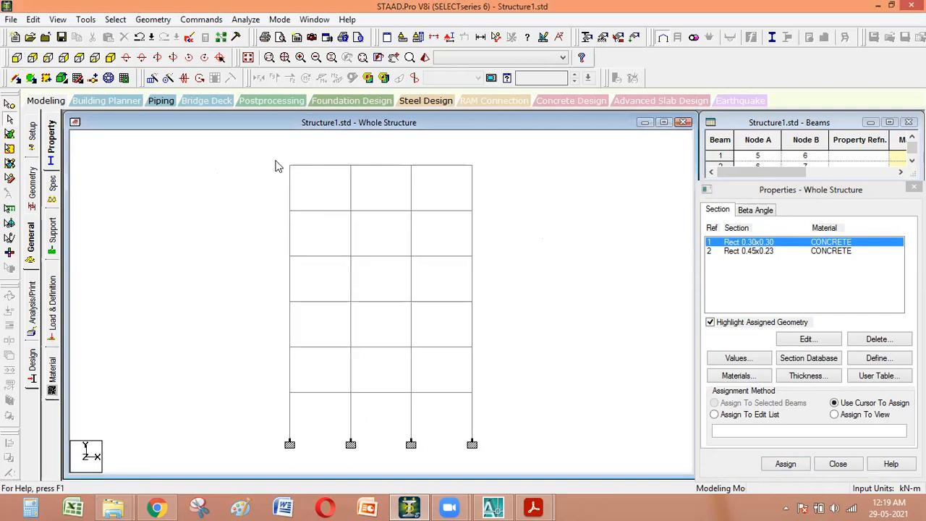
# Window-select the leftmost column line storey by storey in front view and check the selection in isometric view.
pyautogui.moveTo(308, 194); pyautogui.dragTo(242, 180)
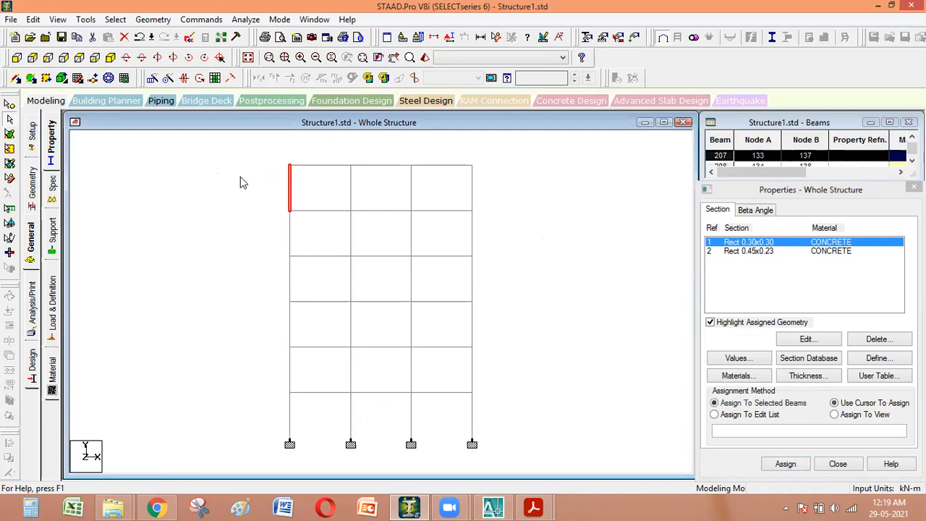
pyautogui.keyDown('ctrl'); pyautogui.moveTo(323, 247); pyautogui.dragTo(243, 223); pyautogui.keyUp('ctrl')
pyautogui.keyDown('ctrl'); pyautogui.moveTo(318, 291); pyautogui.dragTo(234, 265); pyautogui.keyUp('ctrl')
pyautogui.keyDown('ctrl'); pyautogui.moveTo(316, 340); pyautogui.dragTo(237, 314); pyautogui.keyUp('ctrl')
pyautogui.keyDown('ctrl'); pyautogui.moveTo(310, 379); pyautogui.dragTo(239, 362); pyautogui.keyUp('ctrl')
pyautogui.keyDown('ctrl'); pyautogui.moveTo(314, 427); pyautogui.dragTo(234, 404); pyautogui.keyUp('ctrl')
pyautogui.click(110, 57)
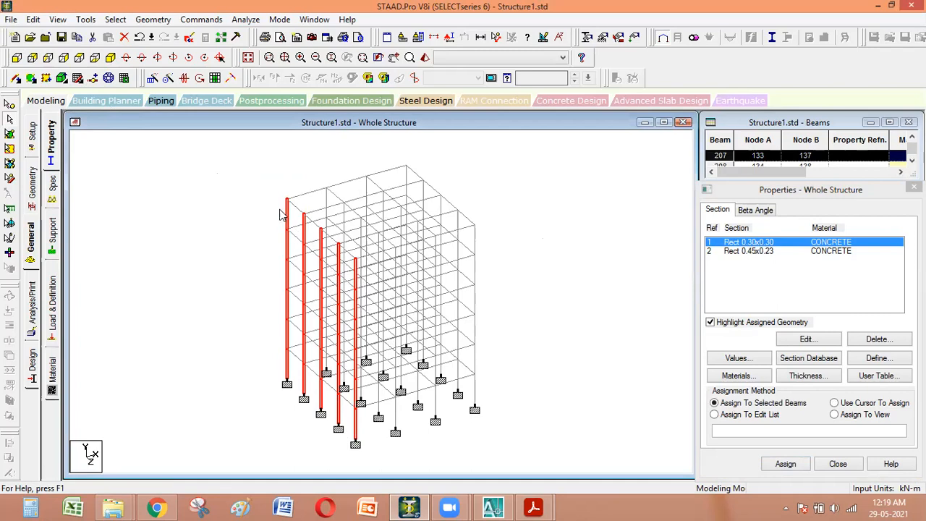
pyautogui.click(16, 58)
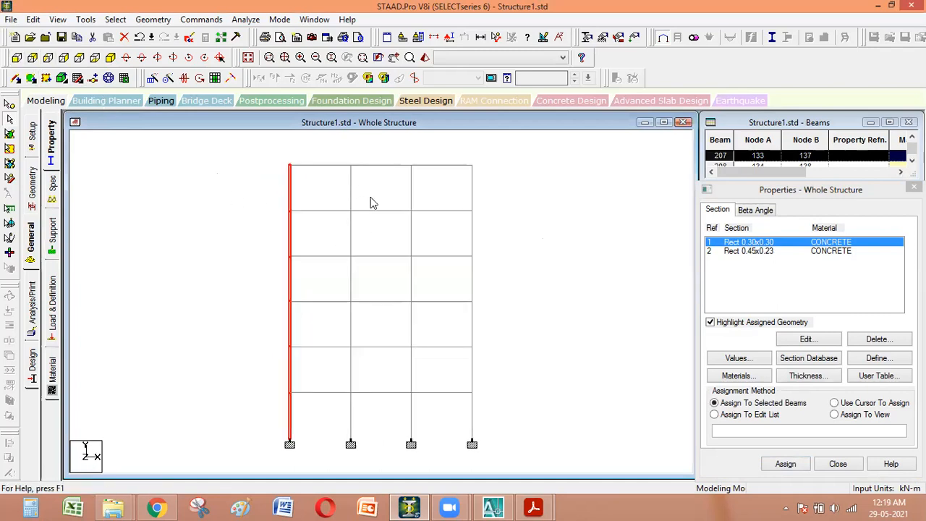
# Add the remaining three column lines to the selection one storey at a time, and clear the selection.
pyautogui.moveTo(496, 195); pyautogui.dragTo(312, 179)
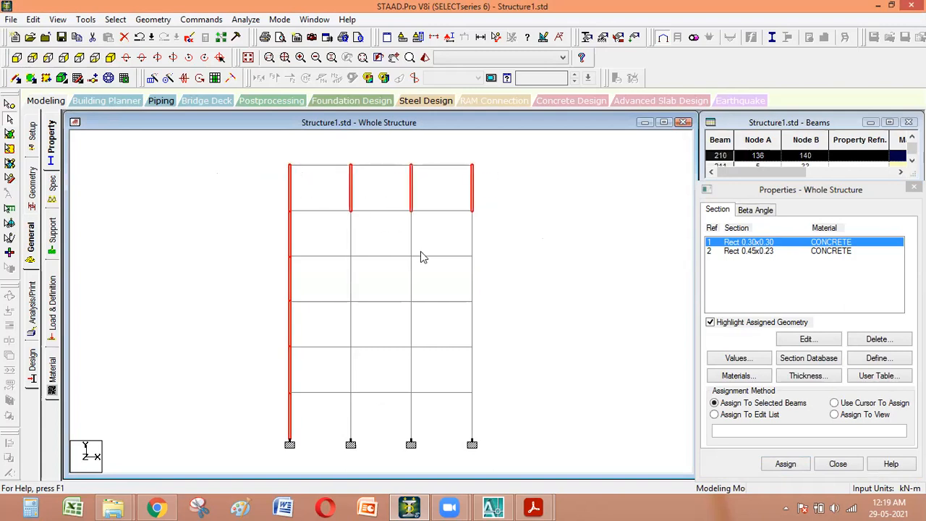
pyautogui.moveTo(493, 249); pyautogui.dragTo(333, 211)
pyautogui.moveTo(498, 297); pyautogui.dragTo(381, 312)
pyautogui.moveTo(490, 332); pyautogui.dragTo(311, 315)
pyautogui.moveTo(486, 374); pyautogui.dragTo(306, 355)
pyautogui.moveTo(496, 427); pyautogui.dragTo(319, 404)
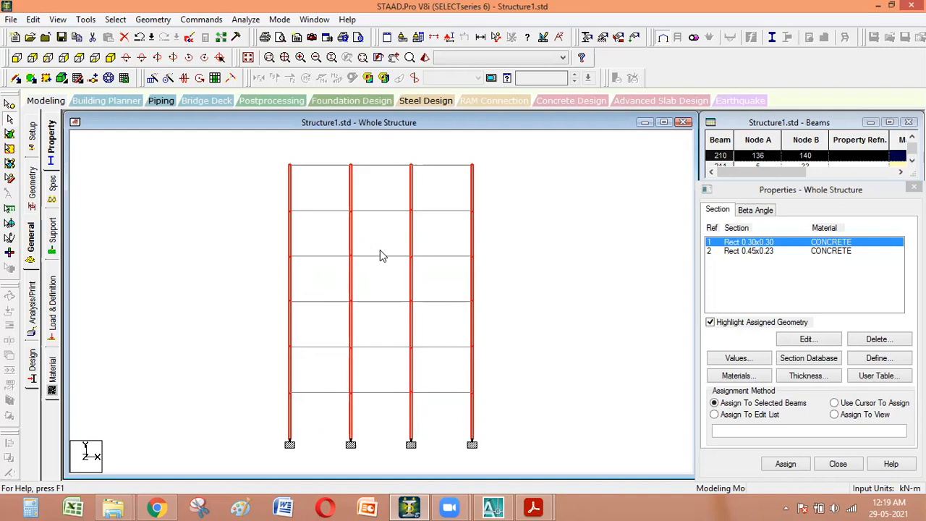
pyautogui.click(545, 271)
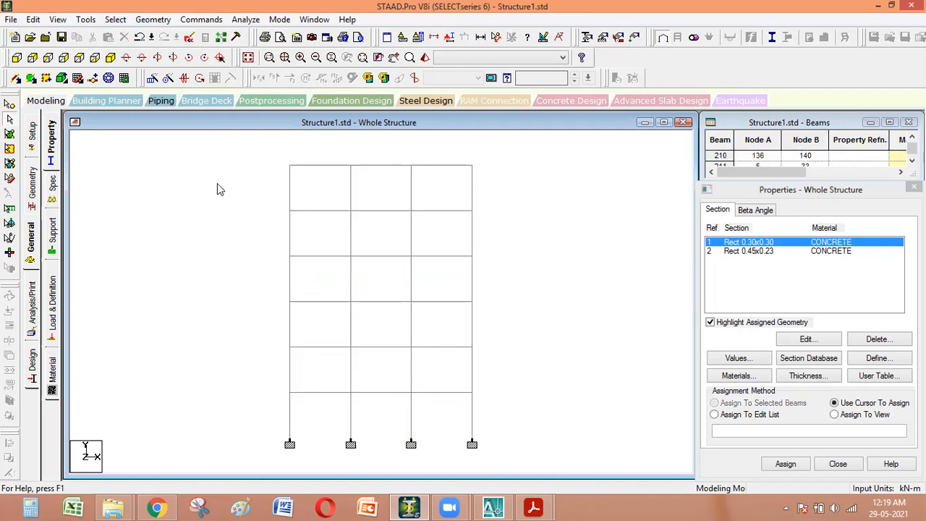
# Select all beams parallel to Y and show only these members as a new view in the active window.
pyautogui.click(120, 21)
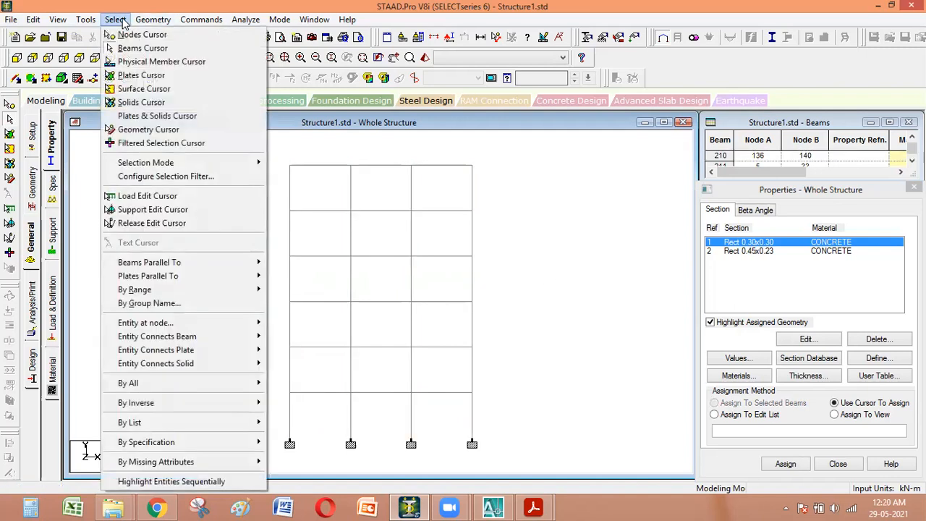
pyautogui.moveTo(181, 263)
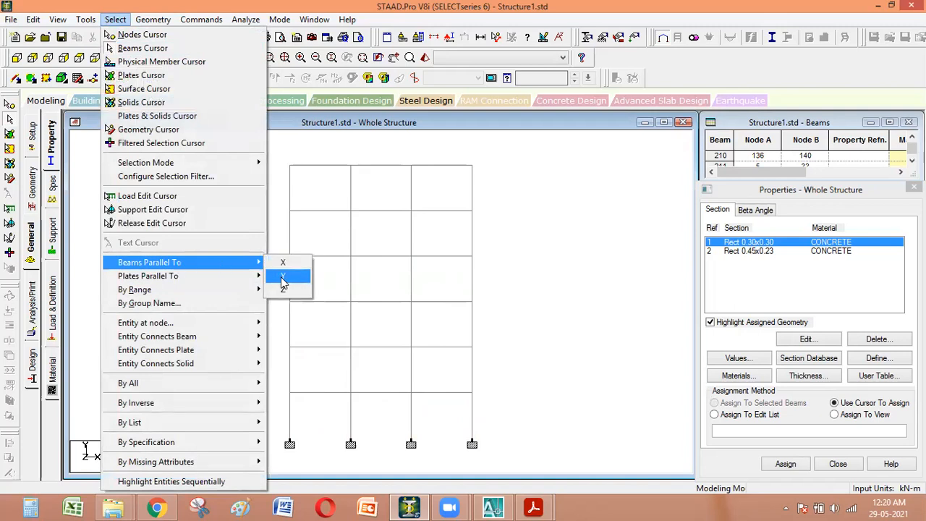
pyautogui.click(283, 279)
pyautogui.rightClick(203, 225)
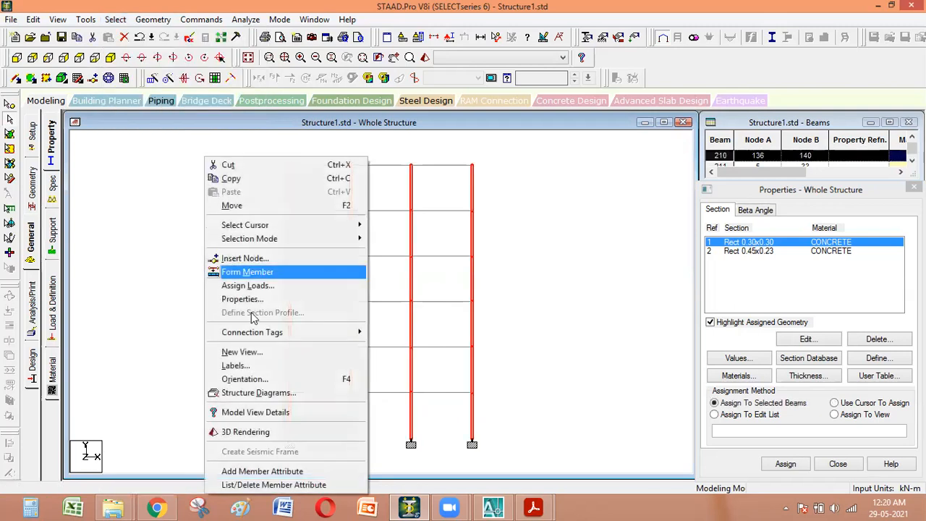
pyautogui.click(258, 353)
pyautogui.click(542, 237)
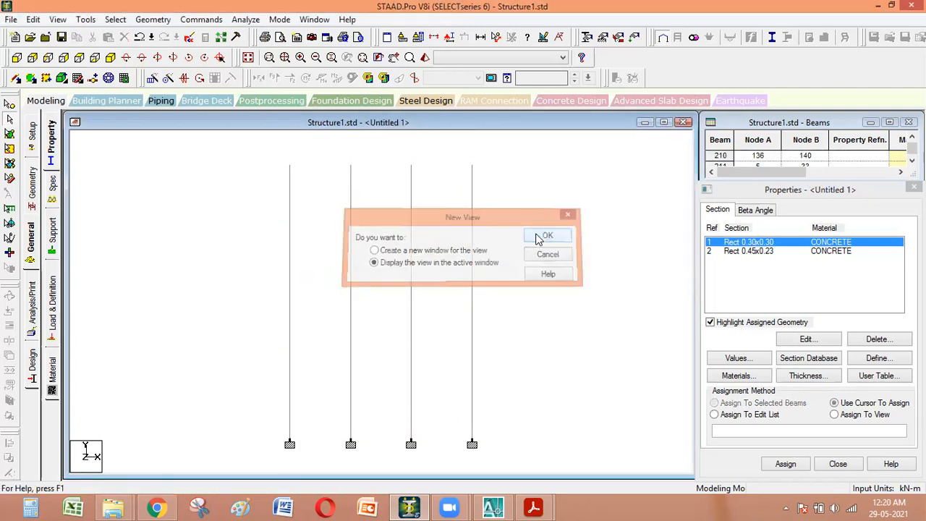
# Select every column in the isolated view and assign the Rect 0.30x0.30 section to them, confirming the assignment.
pyautogui.click(110, 58)
pyautogui.click(17, 58)
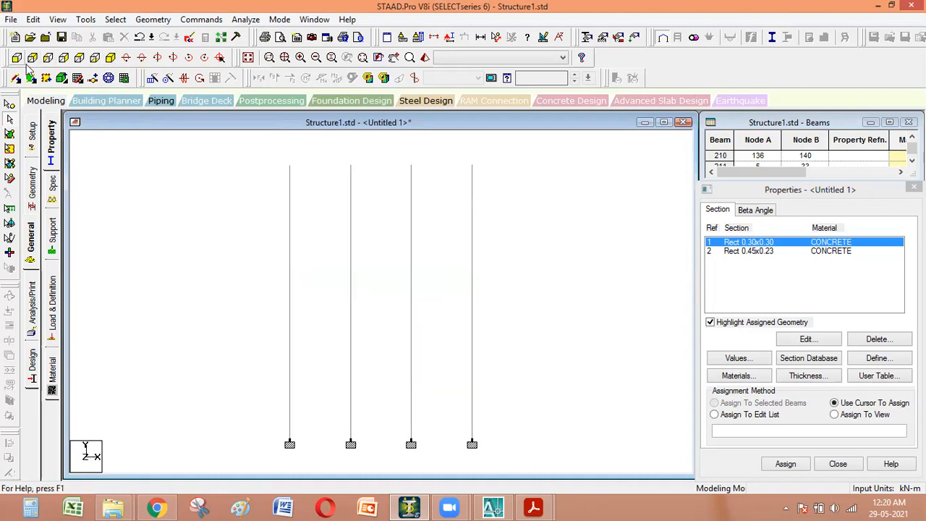
pyautogui.moveTo(478, 449); pyautogui.dragTo(237, 150)
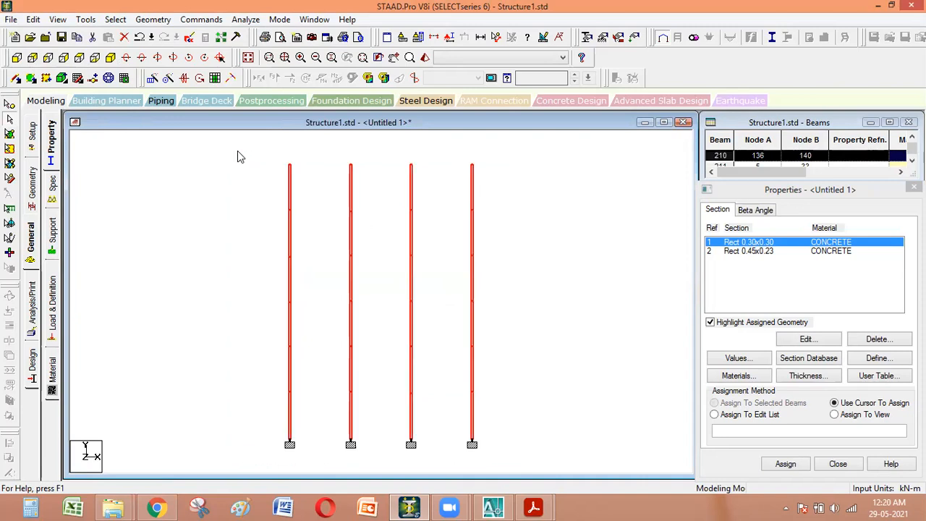
pyautogui.click(111, 57)
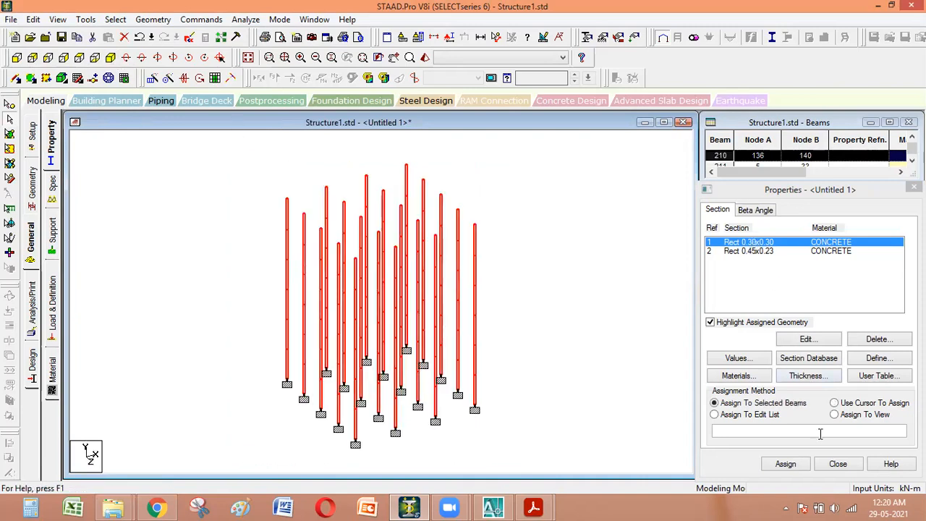
pyautogui.click(787, 465)
pyautogui.click(821, 359)
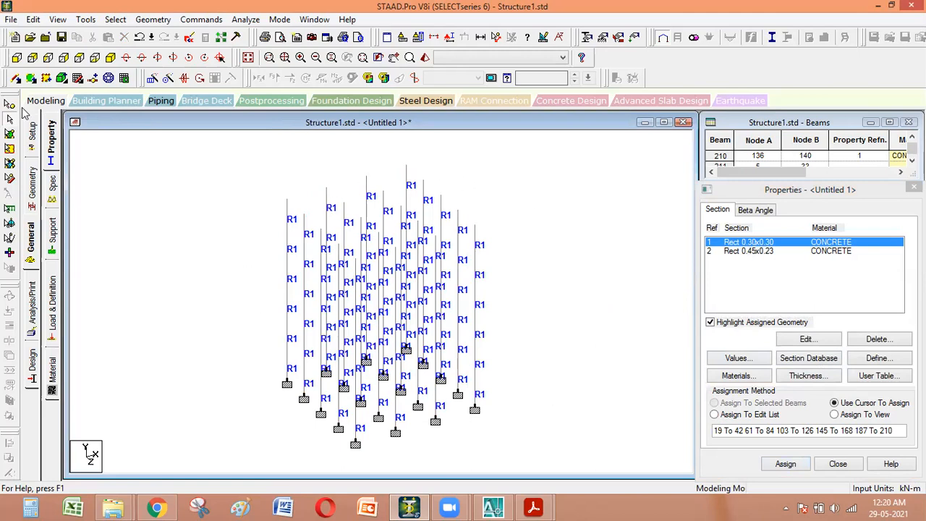
# Examine the column layout in plan, pick and release one interior column, and return to isometric view.
pyautogui.click(77, 57)
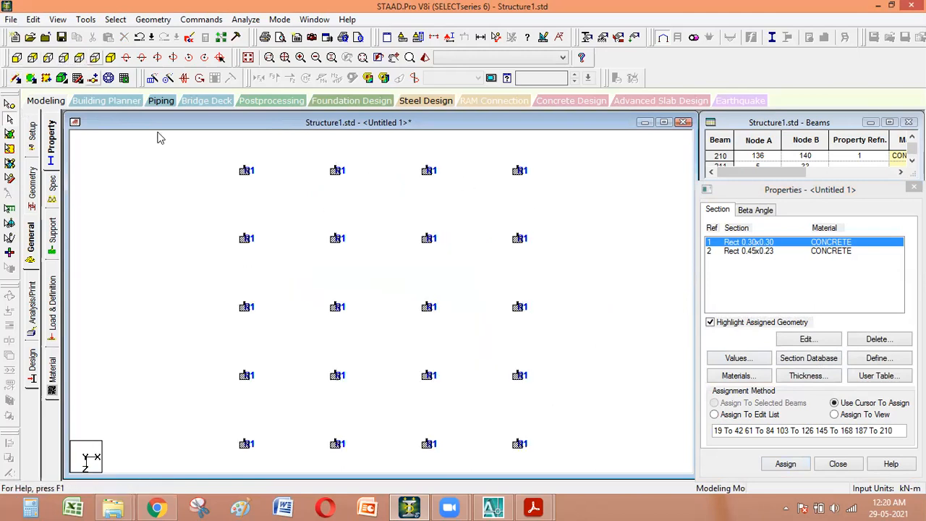
pyautogui.scroll(-2, 382, 312)
pyautogui.scroll(-1, 382, 312)
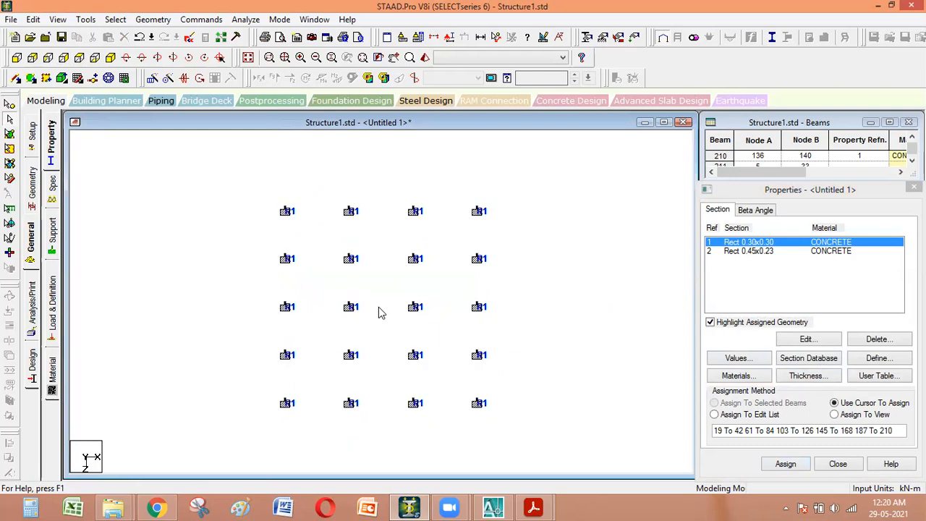
pyautogui.moveTo(337, 243); pyautogui.dragTo(369, 274)
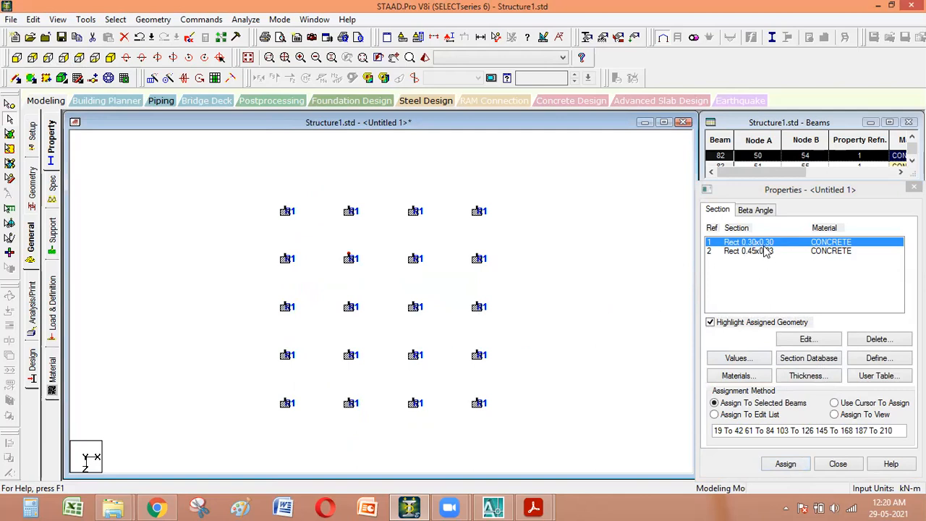
pyautogui.click(559, 265)
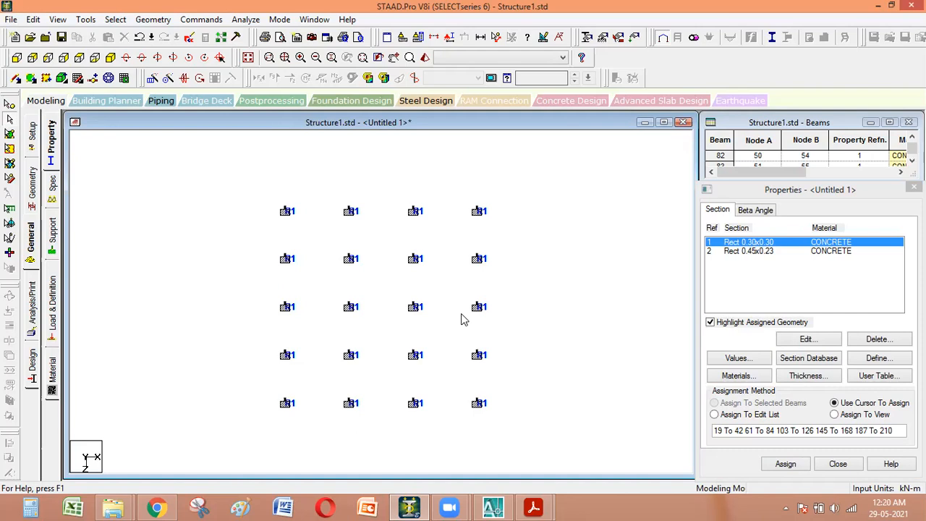
pyautogui.click(118, 60)
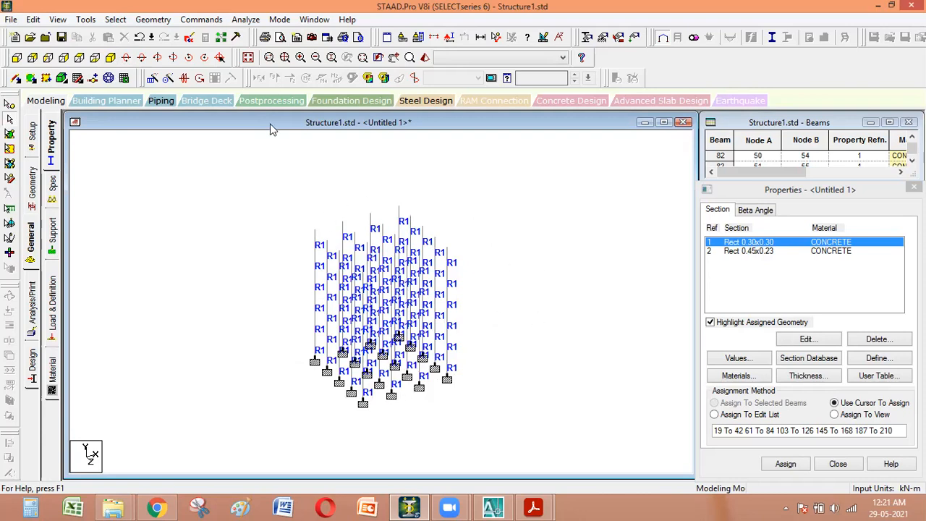
# Choose the Rect 0.45x0.23 concrete section and bring back the whole structure in front view.
pyautogui.click(764, 252)
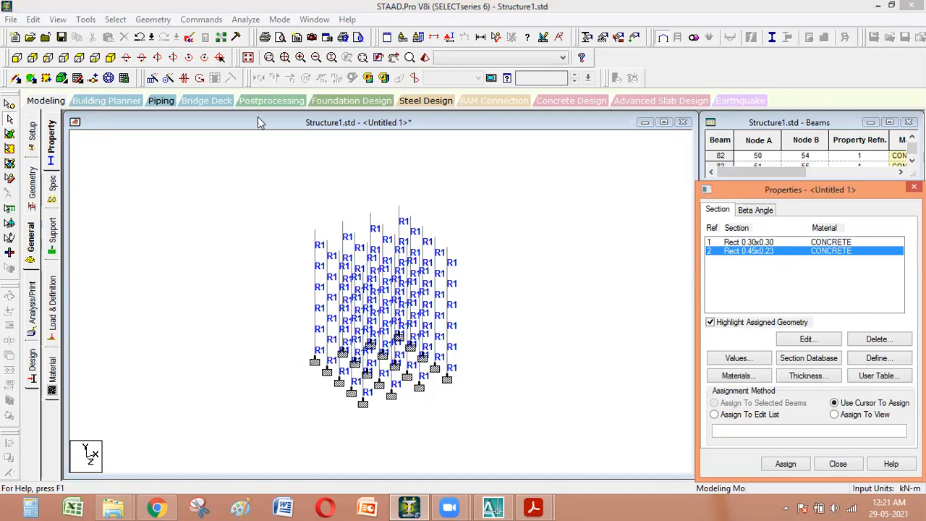
pyautogui.click(247, 58)
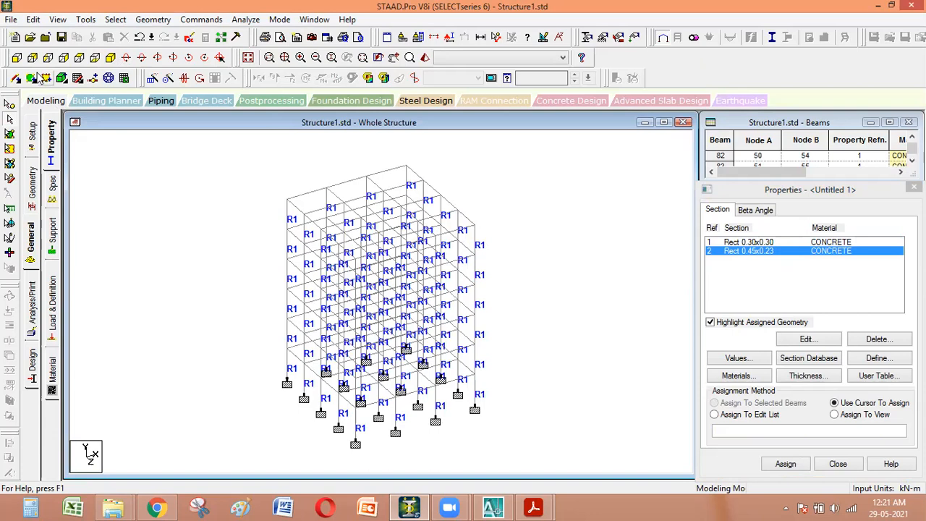
pyautogui.click(17, 57)
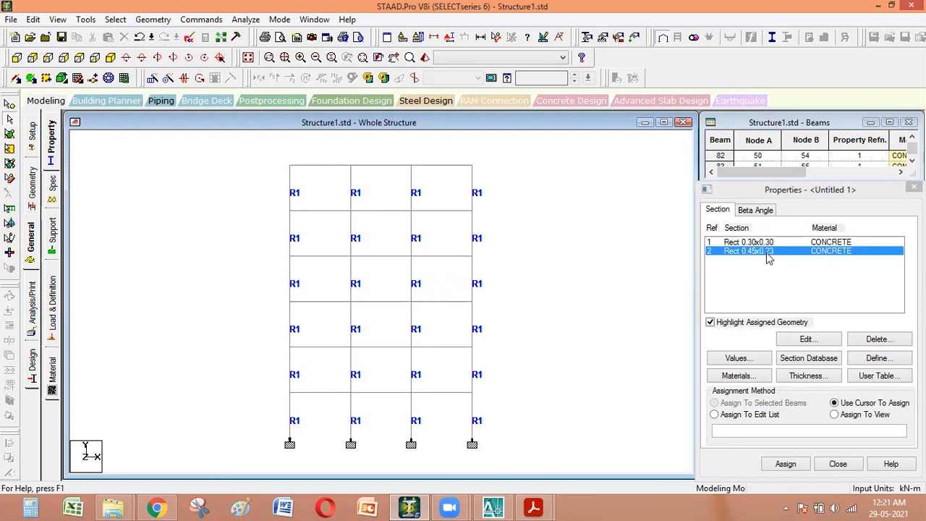
# Window-select the beams at all six floor levels in front view, check them in isometric view, and clear the selection.
pyautogui.moveTo(269, 151); pyautogui.dragTo(534, 166)
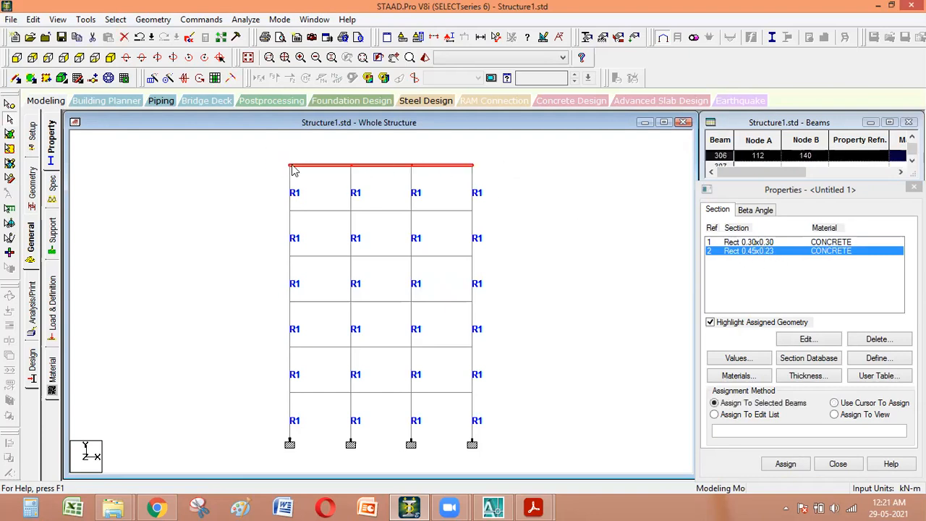
pyautogui.click(111, 58)
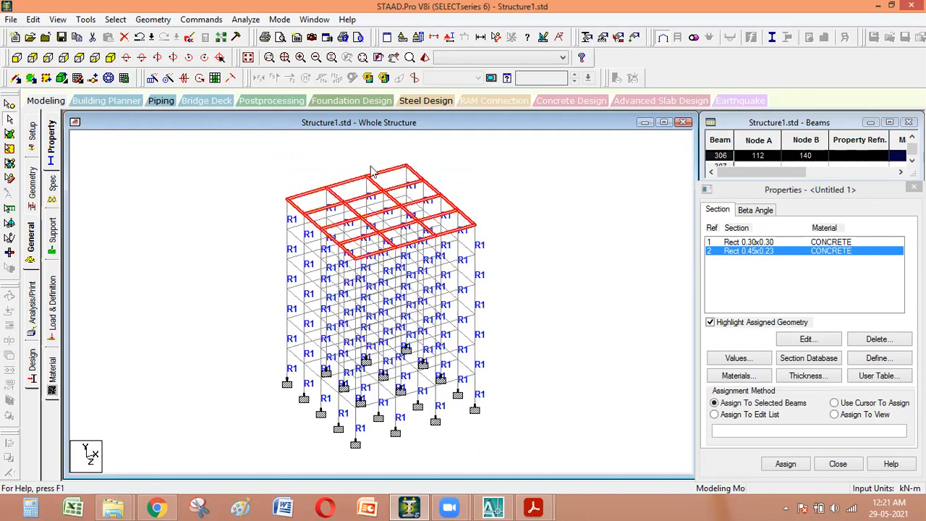
pyautogui.click(17, 57)
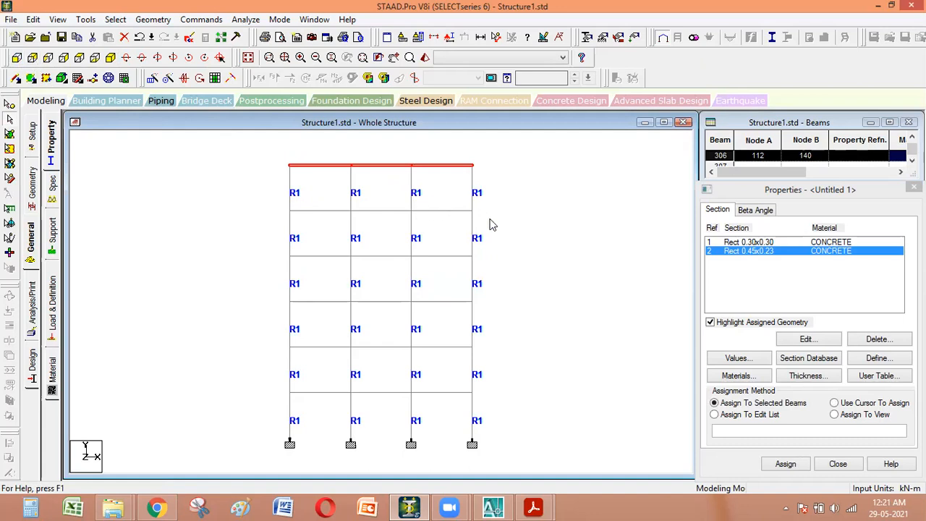
pyautogui.moveTo(496, 215); pyautogui.dragTo(281, 207)
pyautogui.keyDown('ctrl'); pyautogui.moveTo(272, 255); pyautogui.dragTo(222, 247); pyautogui.keyUp('ctrl')
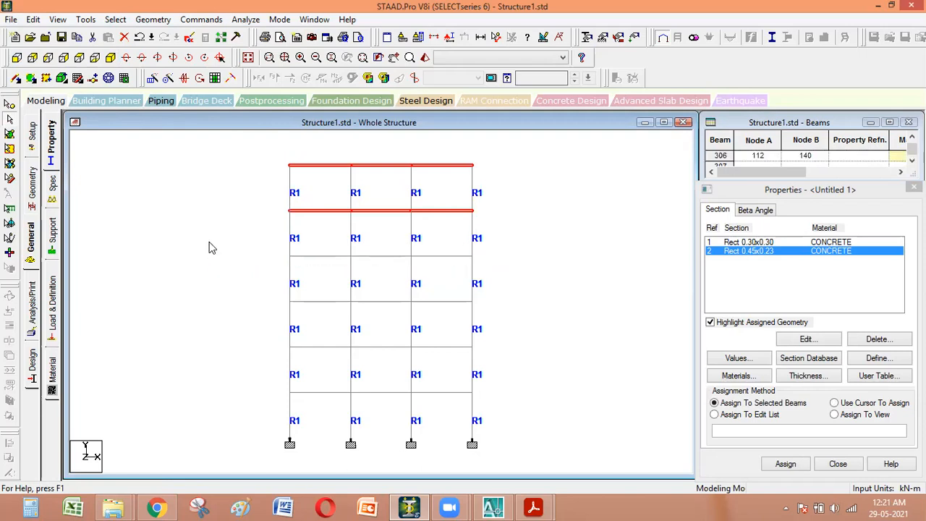
pyautogui.keyDown('ctrl'); pyautogui.moveTo(511, 311); pyautogui.dragTo(249, 291); pyautogui.keyUp('ctrl')
pyautogui.keyDown('ctrl'); pyautogui.moveTo(486, 350); pyautogui.dragTo(221, 337); pyautogui.keyUp('ctrl')
pyautogui.keyDown('ctrl'); pyautogui.moveTo(505, 407); pyautogui.dragTo(244, 376); pyautogui.keyUp('ctrl')
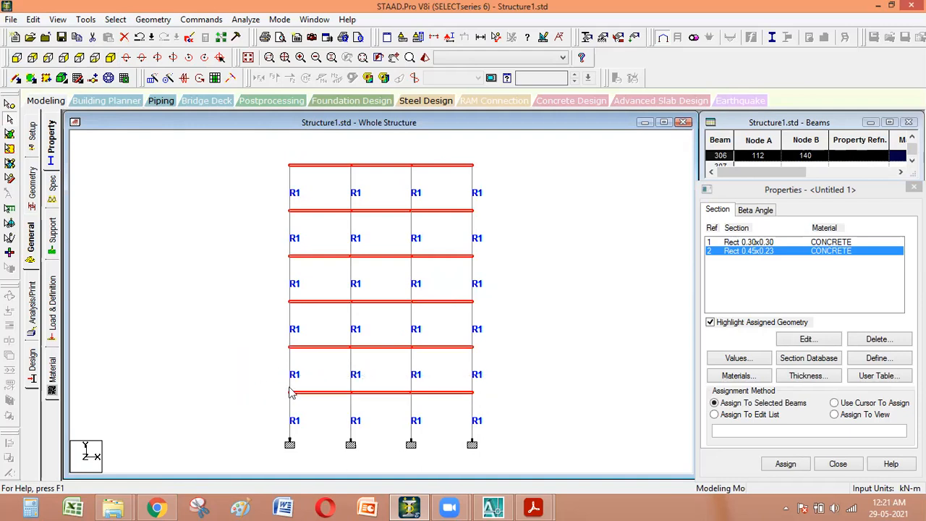
pyautogui.click(112, 60)
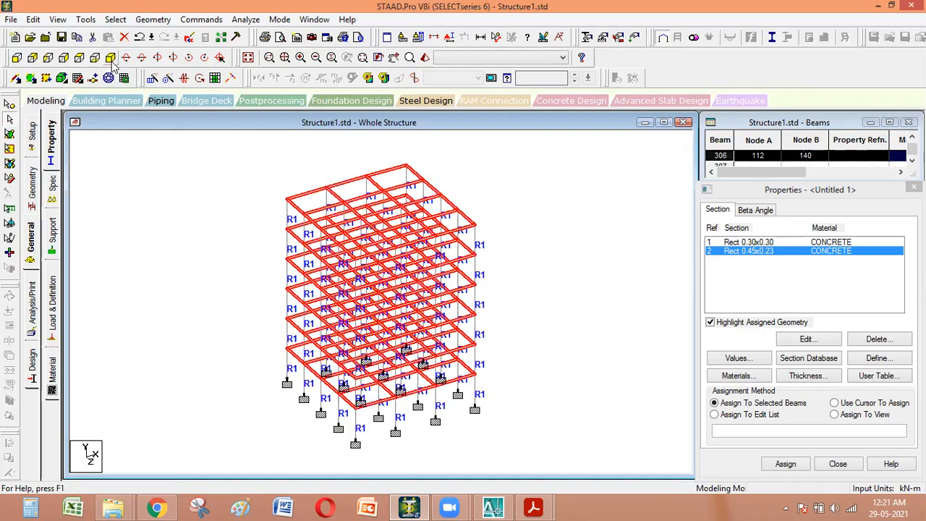
pyautogui.click(16, 58)
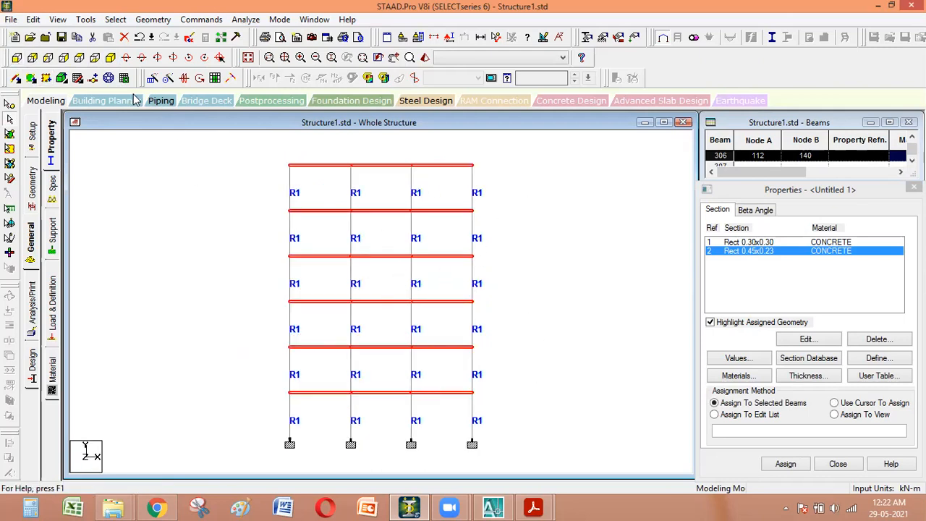
pyautogui.click(110, 58)
pyautogui.click(209, 263)
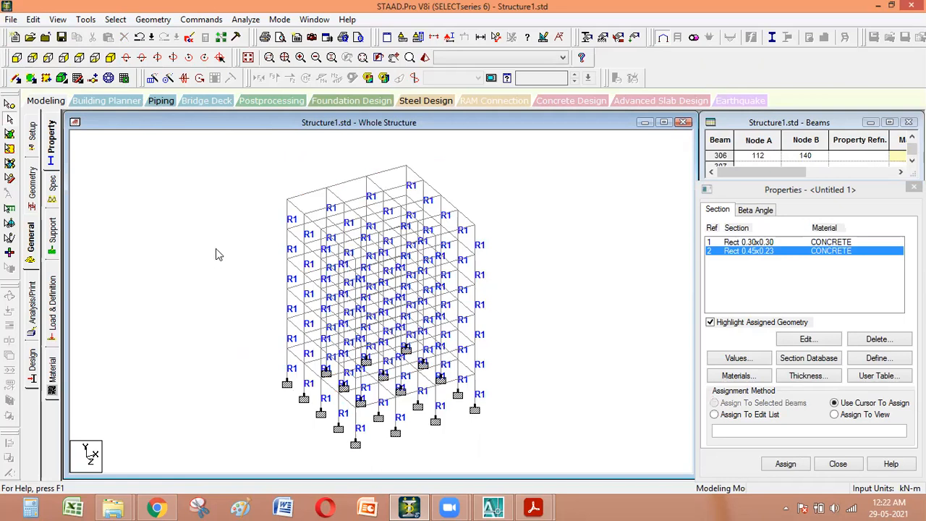
# Select all beams parallel to X and Z, assign the Rect 0.45x0.23 section to them, confirm the assignment and clear the selection.
pyautogui.click(153, 21)
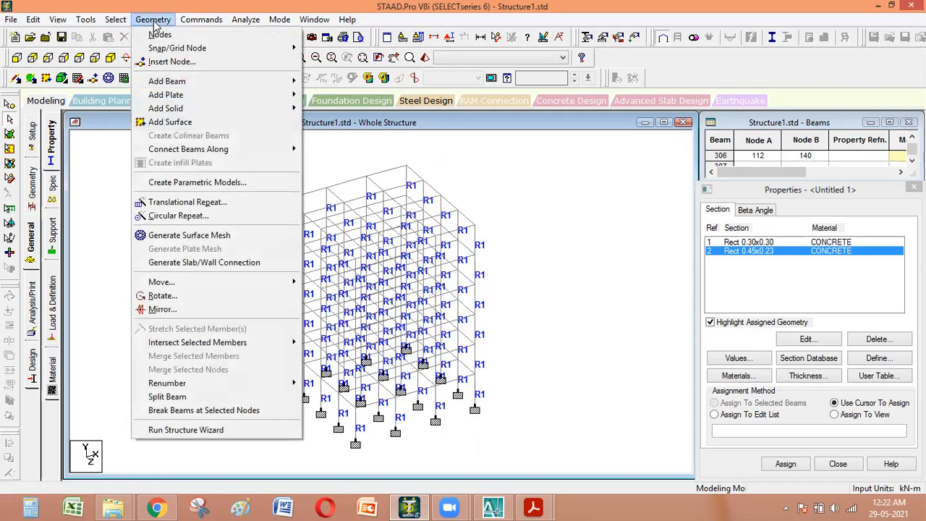
pyautogui.moveTo(114, 21)
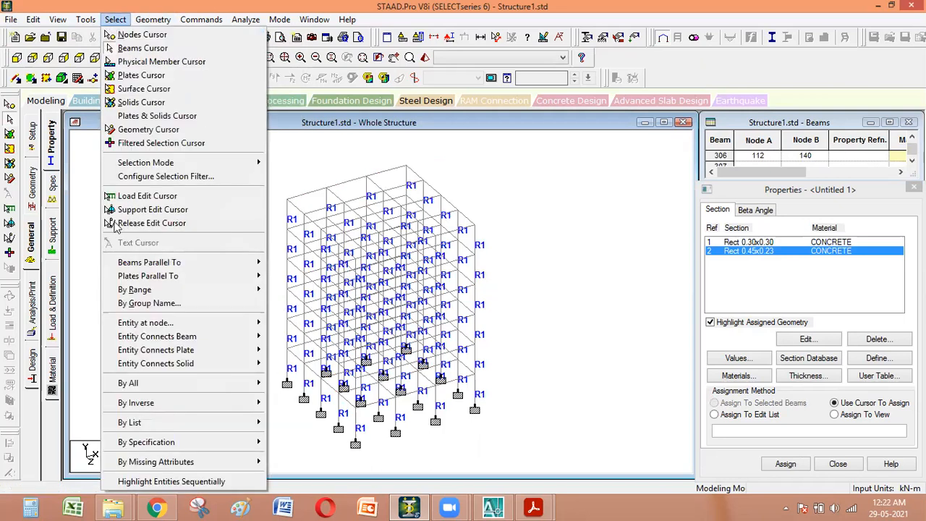
pyautogui.moveTo(246, 262)
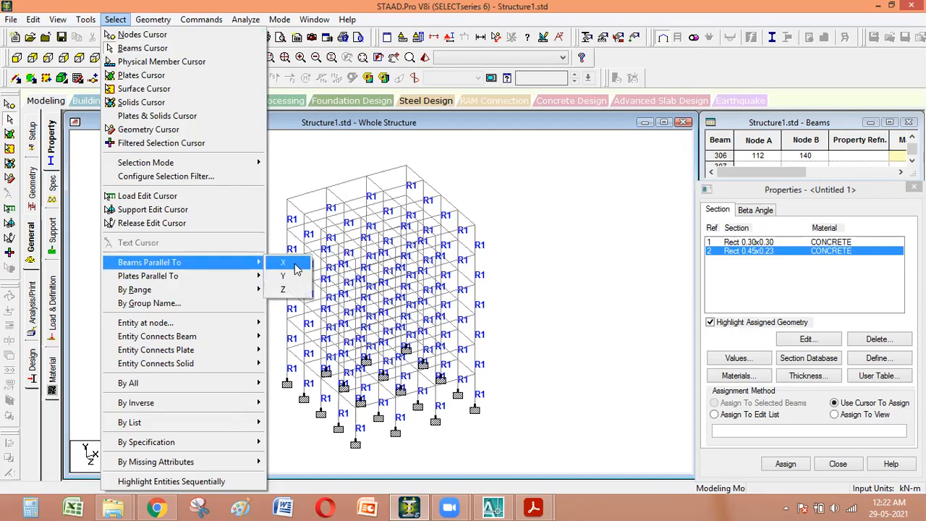
pyautogui.click(297, 265)
pyautogui.click(115, 19)
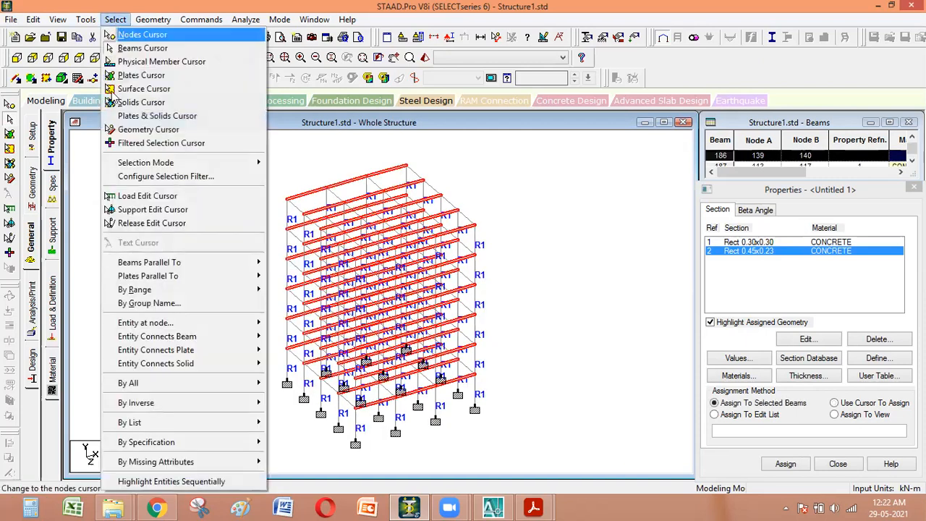
pyautogui.moveTo(148, 264)
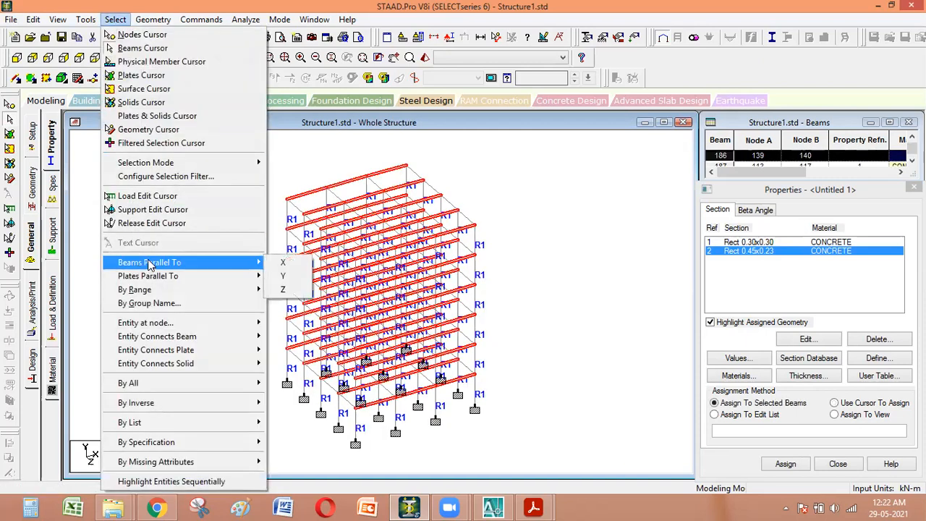
pyautogui.click(293, 295)
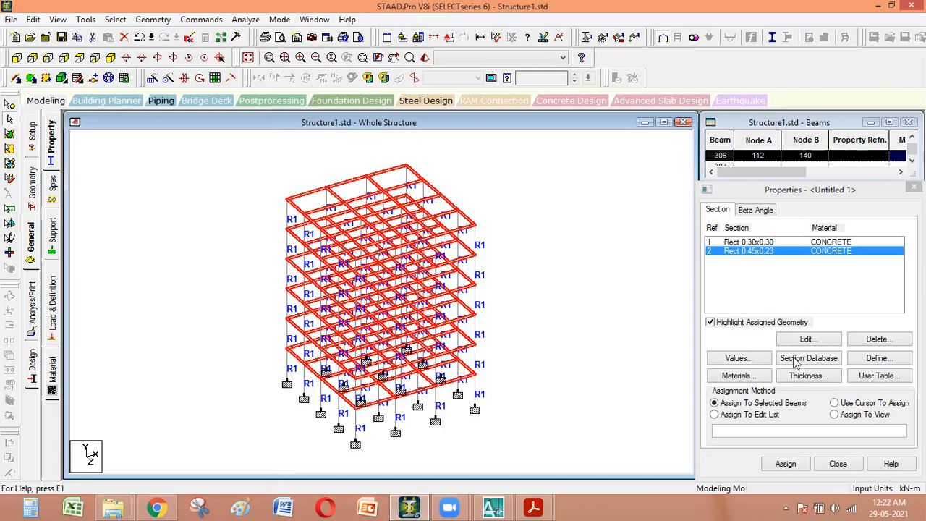
pyautogui.click(787, 464)
pyautogui.click(810, 364)
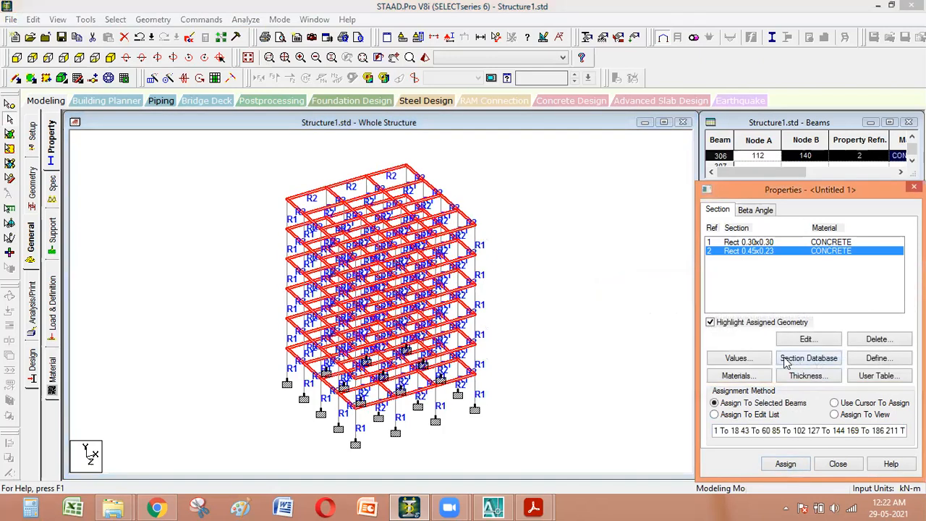
pyautogui.click(604, 244)
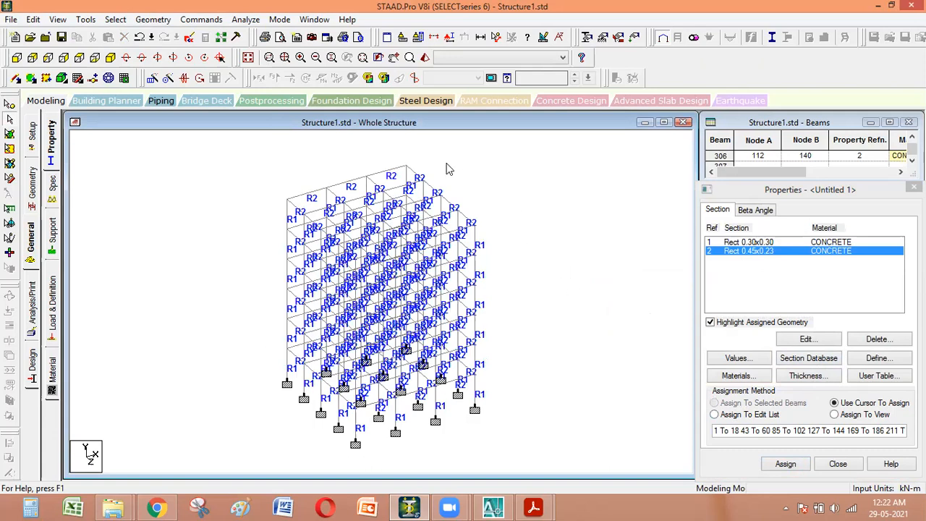
# Add primary load case 1 with loading type Dead and title DL, accepting the automatic file save.
pyautogui.click(52, 301)
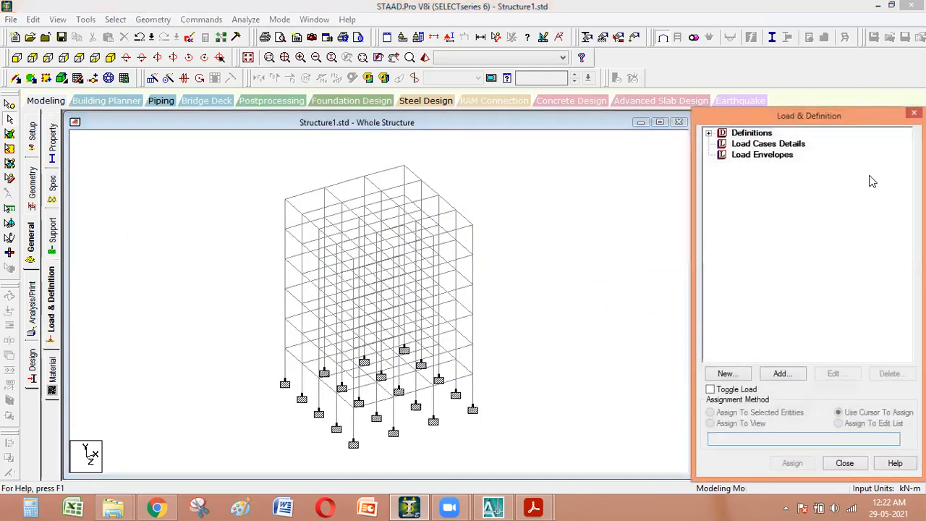
pyautogui.click(766, 146)
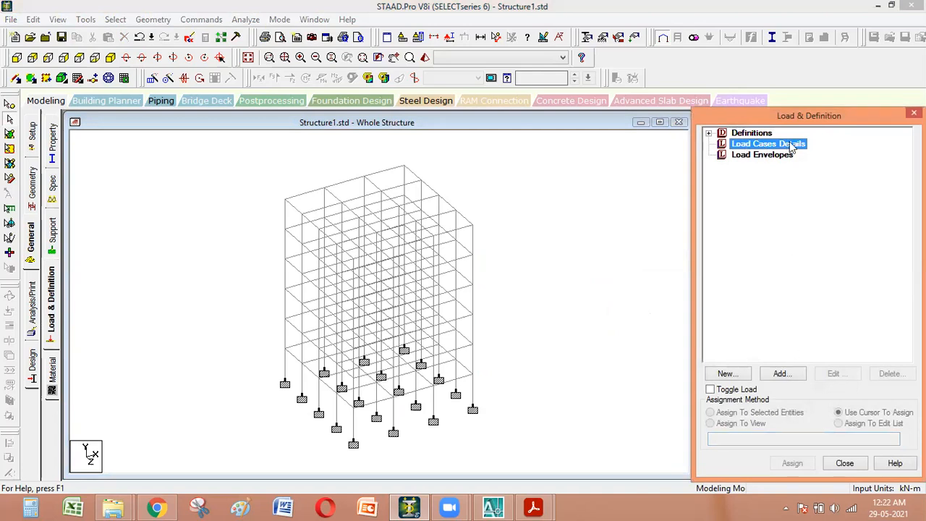
pyautogui.click(781, 374)
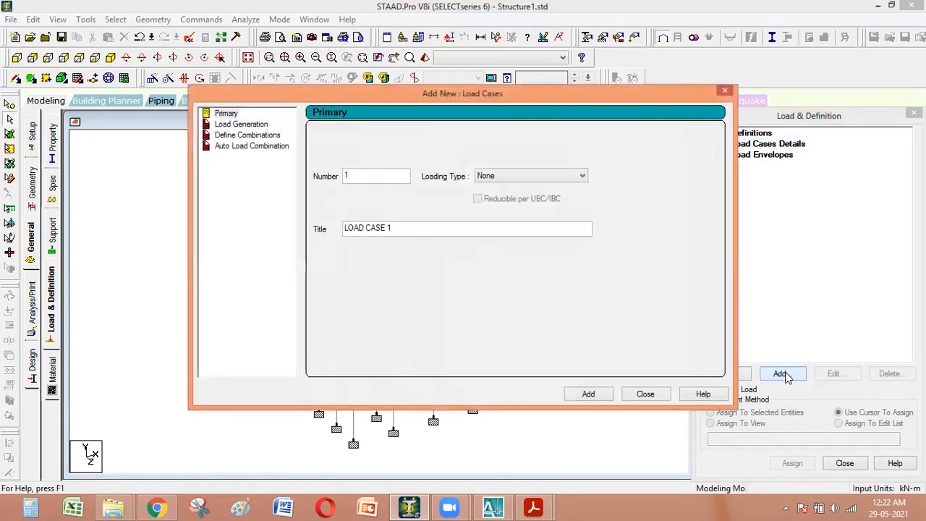
pyautogui.click(516, 178)
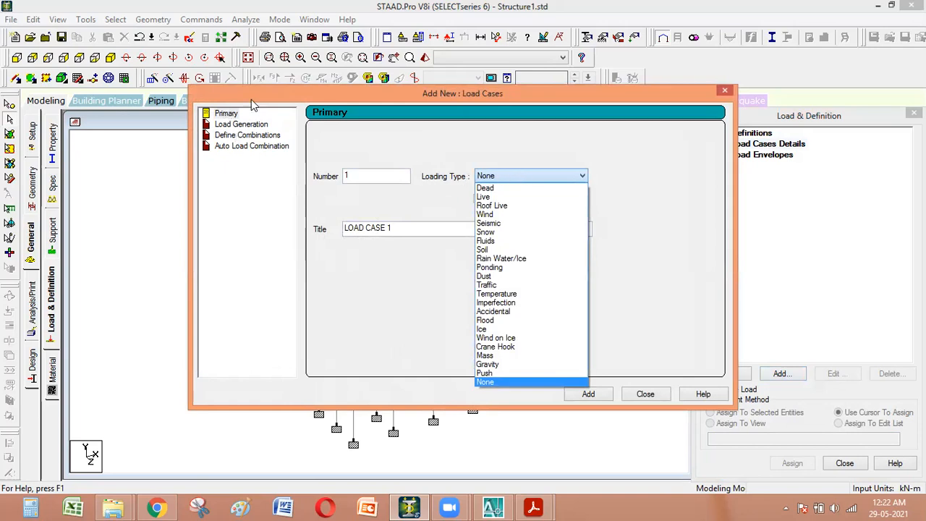
pyautogui.click(495, 187)
pyautogui.click(462, 280)
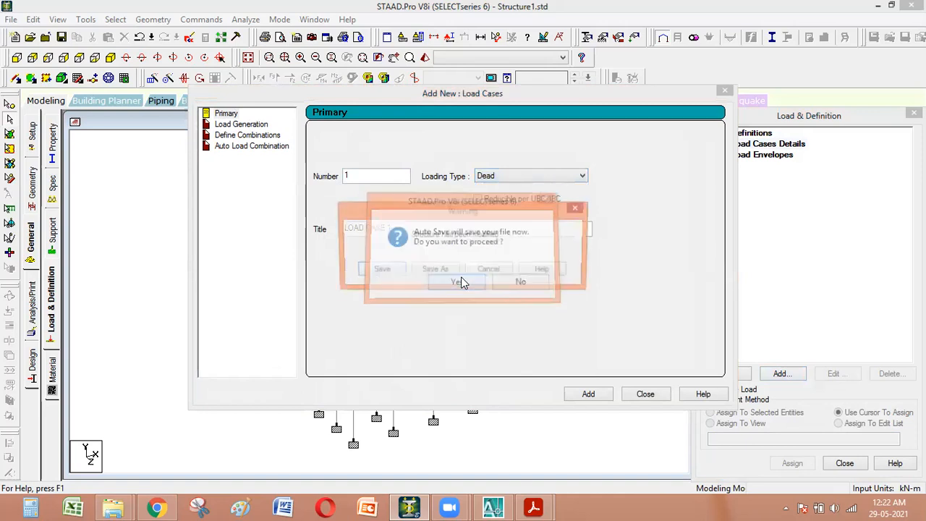
pyautogui.click(378, 269)
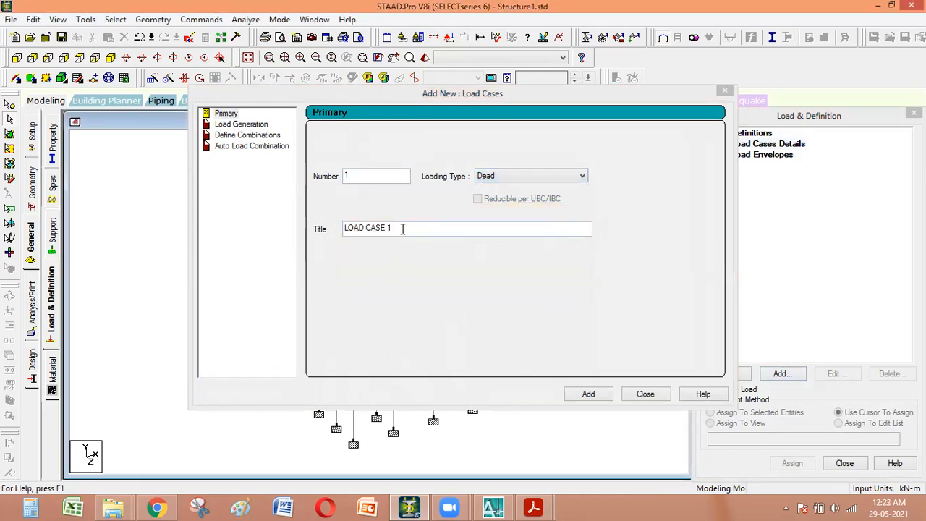
pyautogui.moveTo(403, 229); pyautogui.dragTo(315, 229)
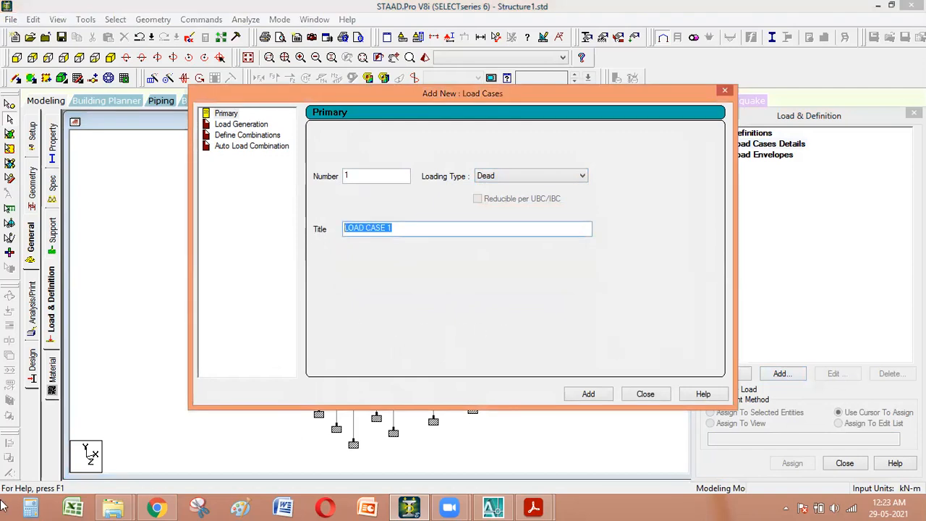
pyautogui.moveTo(3, 499)
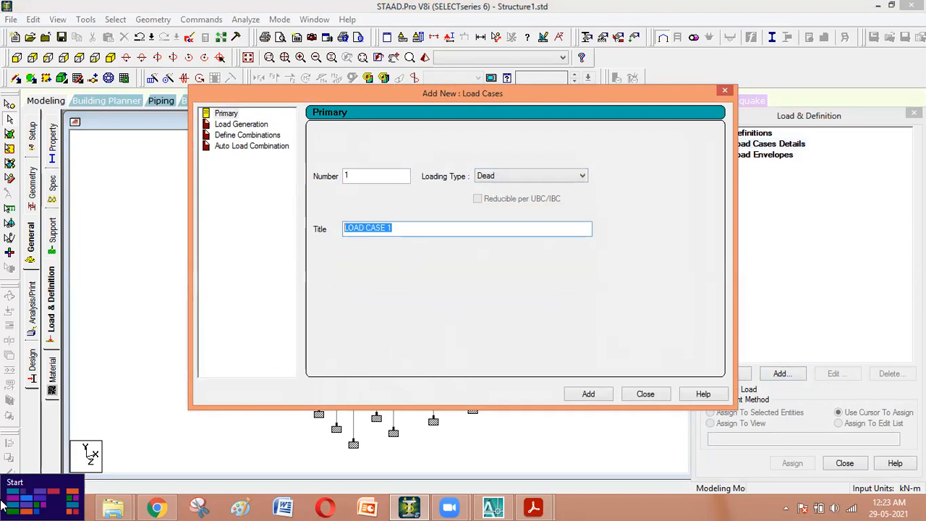
pyautogui.write('d')
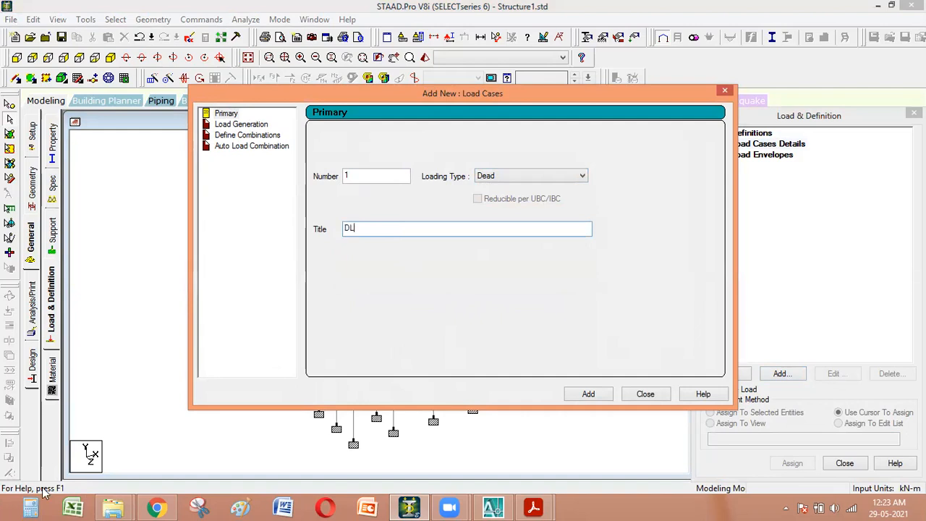
pyautogui.click(595, 395)
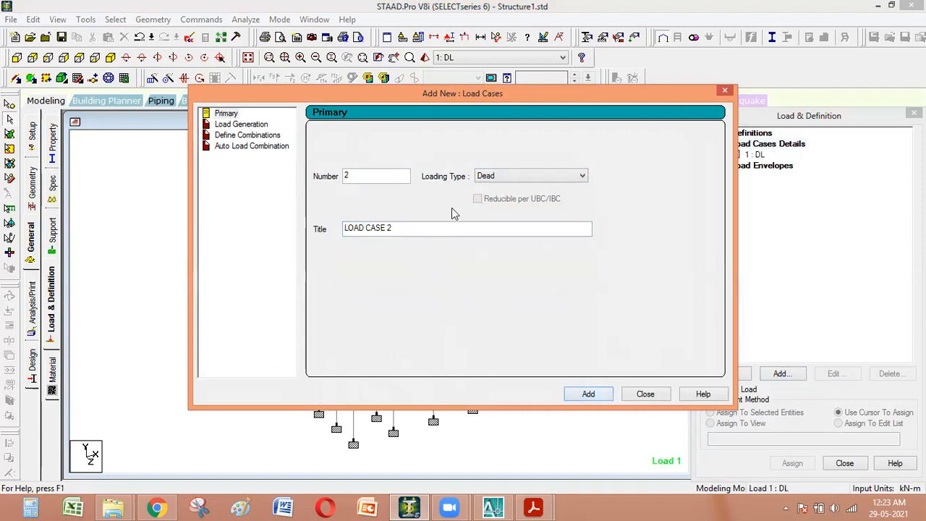
# Add primary load case 2 with loading type Live and title LL.
pyautogui.click(492, 181)
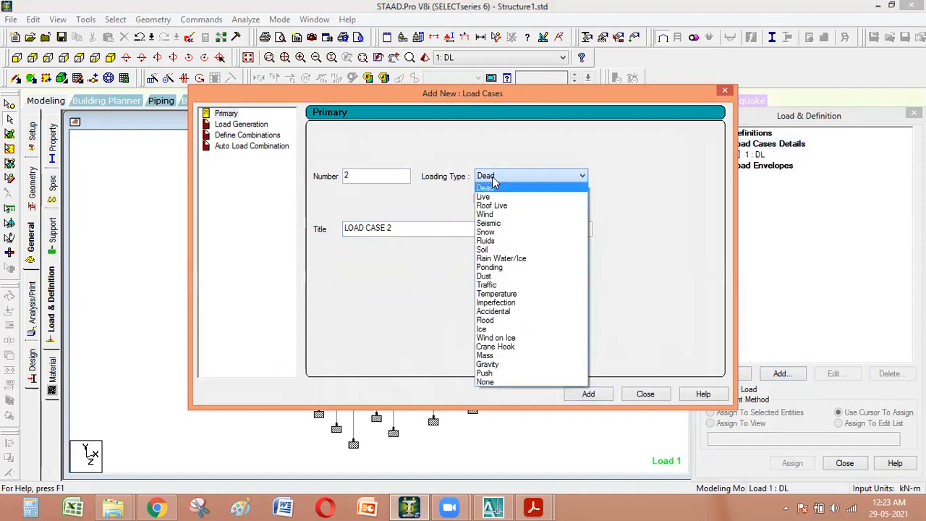
pyautogui.click(485, 194)
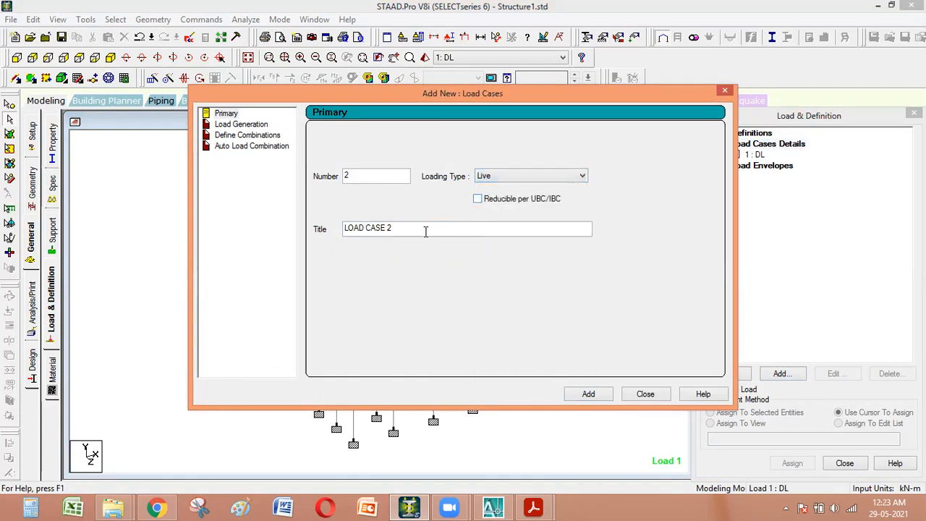
pyautogui.moveTo(398, 229); pyautogui.dragTo(345, 239)
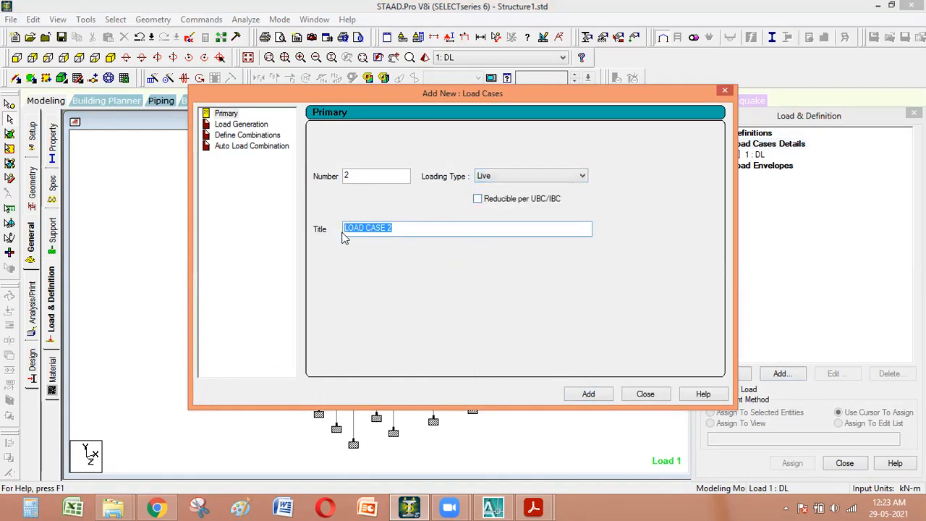
pyautogui.write('L')
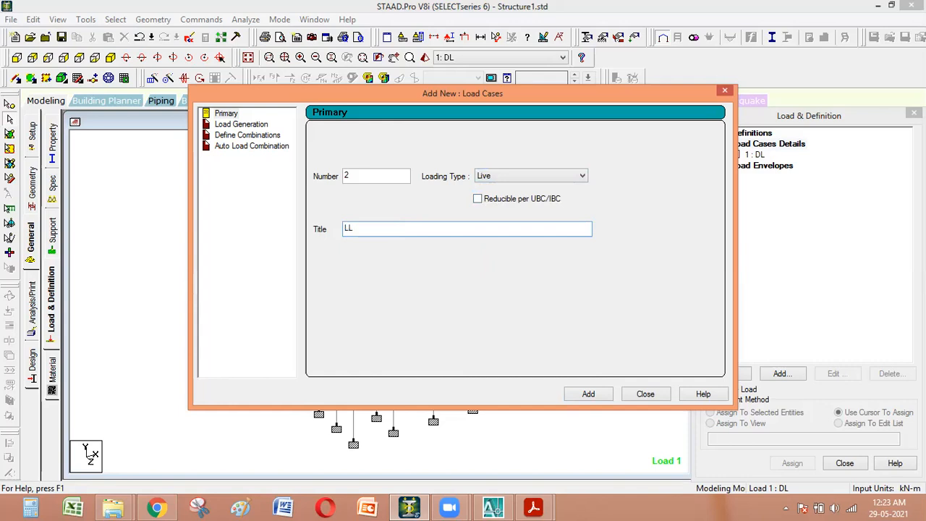
pyautogui.write('L')
pyautogui.click(587, 395)
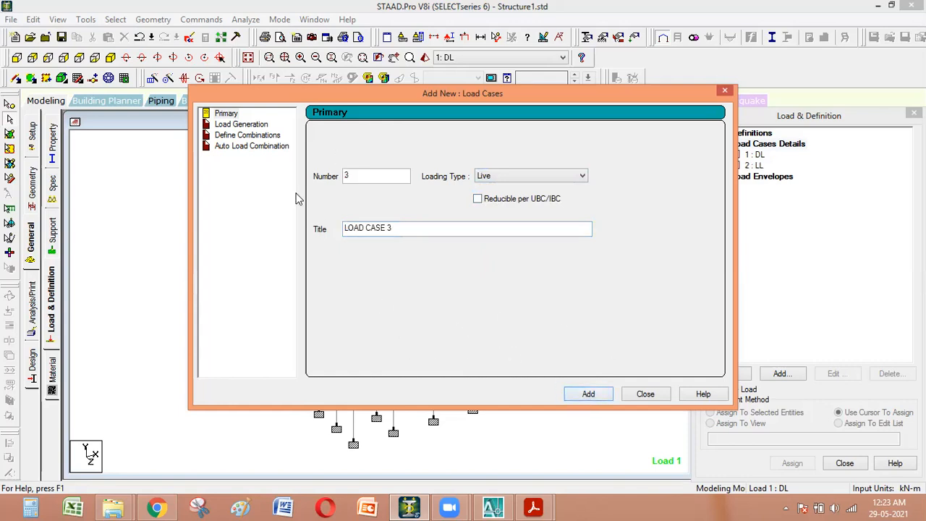
# Set up a normal load combination named 1.5(DL+LL) that includes both load cases with a factor of 1.5.
pyautogui.click(247, 137)
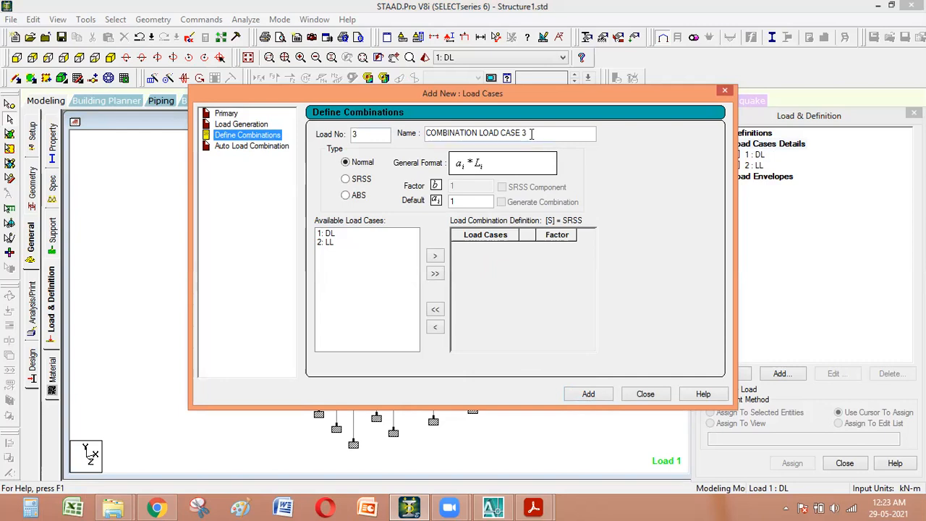
pyautogui.moveTo(535, 133); pyautogui.dragTo(428, 134)
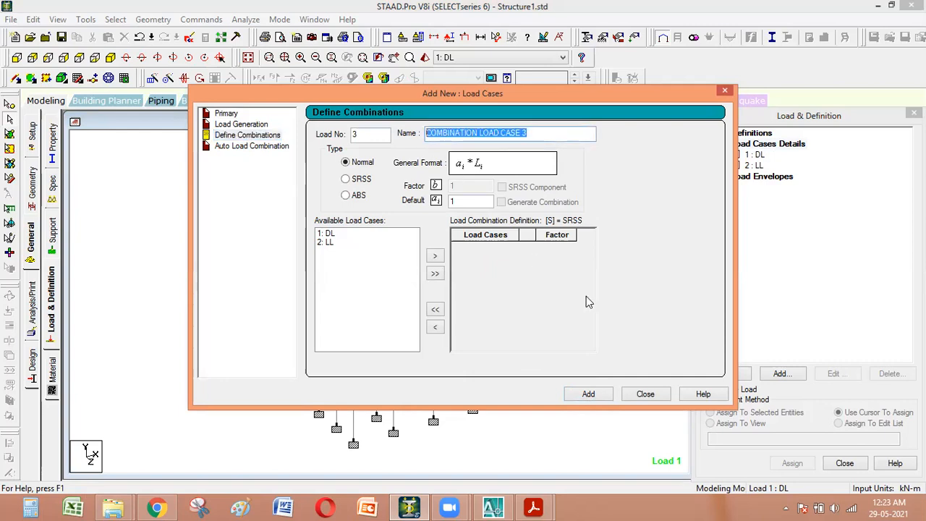
pyautogui.write('1.5(DL+LL')
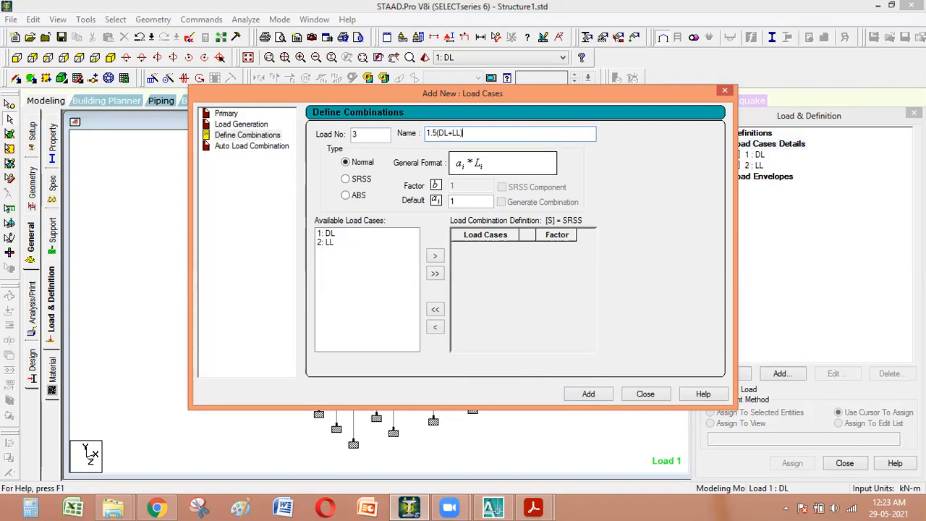
pyautogui.click(454, 201)
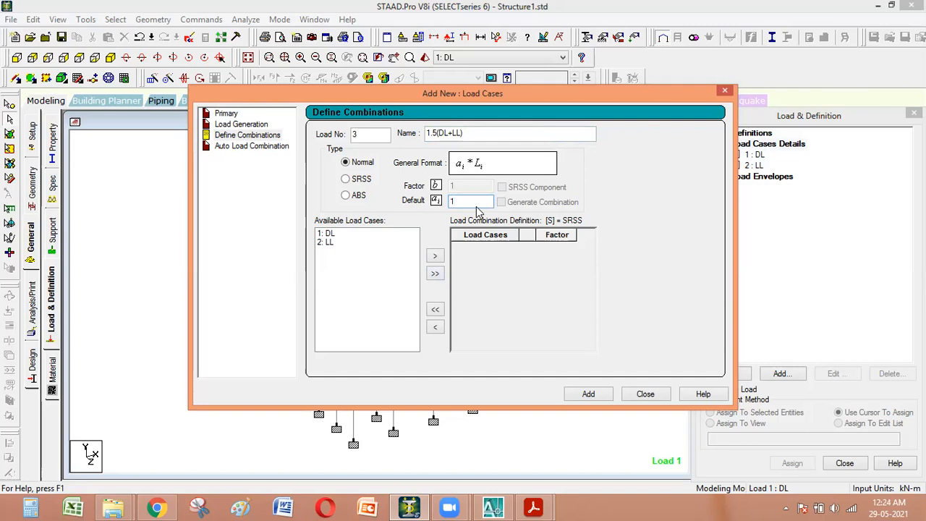
pyautogui.click(435, 274)
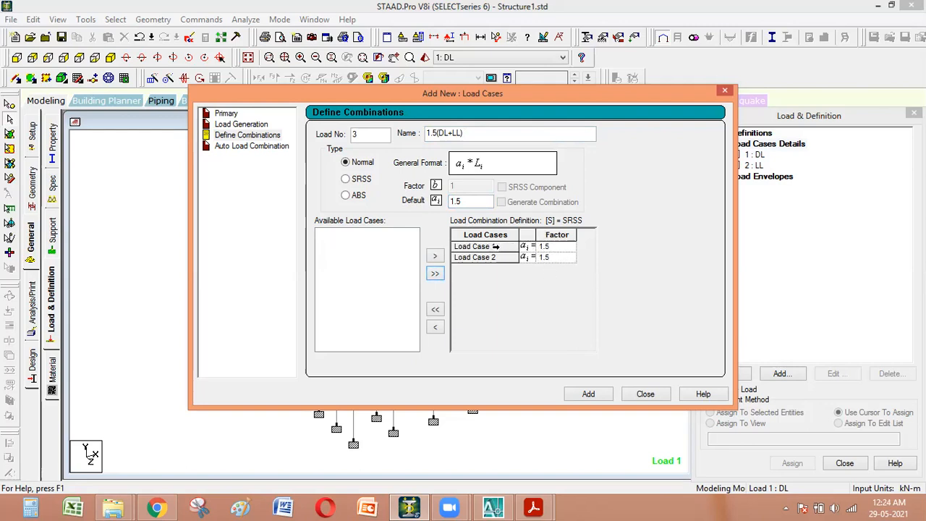
# Empty the combination and include the load cases individually, DL with factor 1.5 and LL with factor 1.2.
pyautogui.click(435, 309)
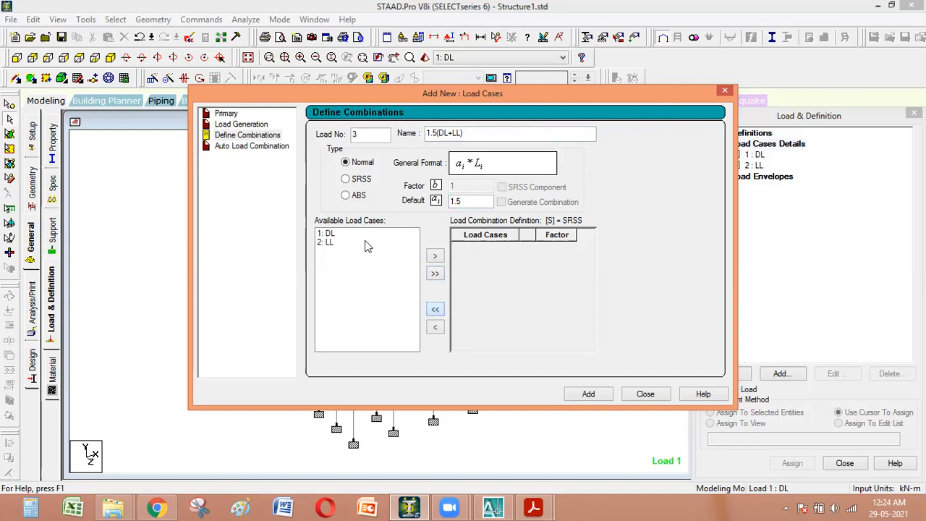
pyautogui.click(328, 236)
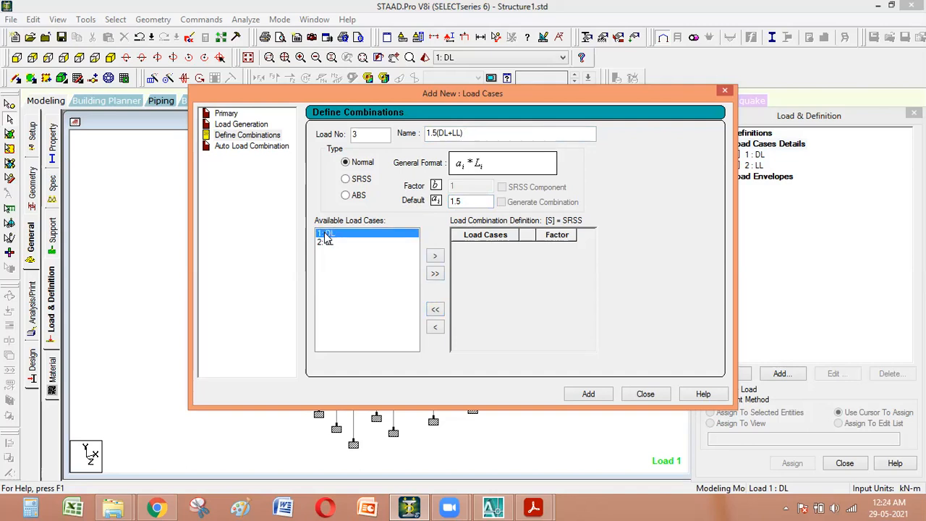
pyautogui.click(434, 258)
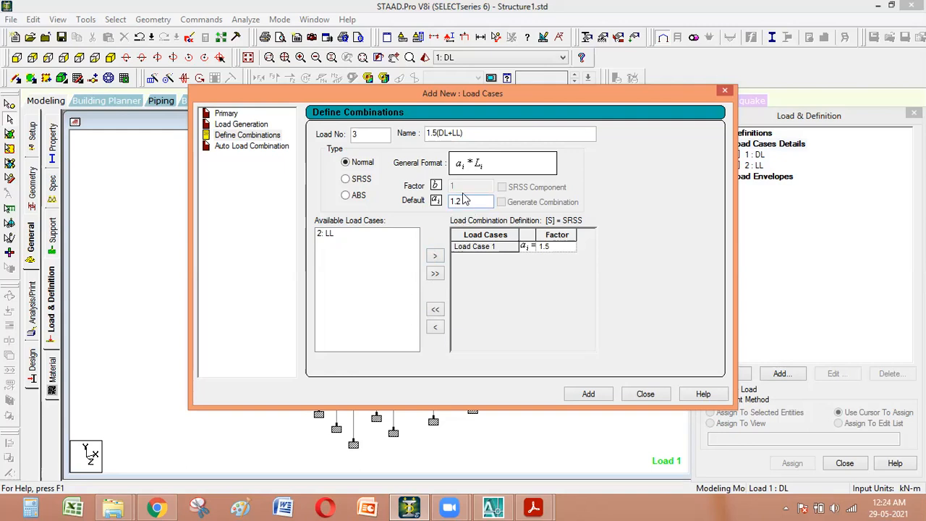
pyautogui.click(327, 234)
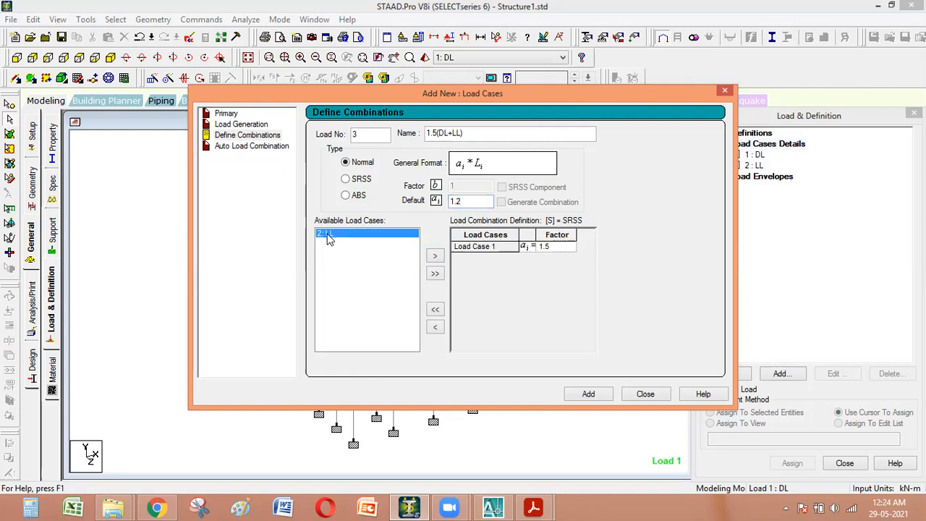
pyautogui.click(435, 257)
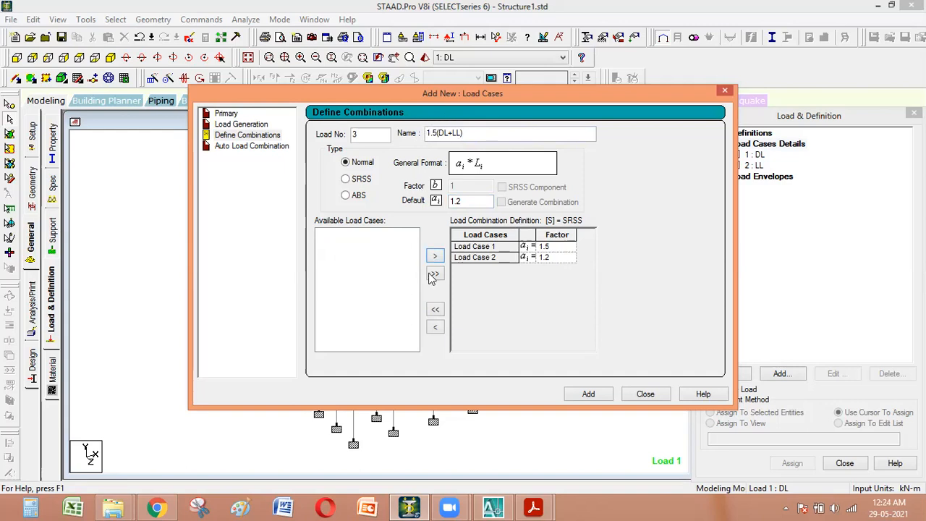
# Remove the individually factored load cases and include both together with a default factor of 1.5.
pyautogui.click(435, 309)
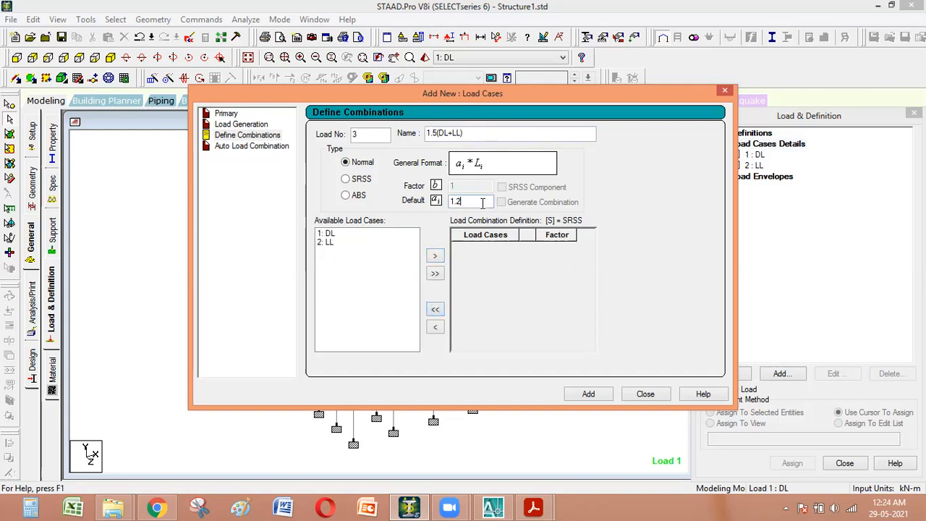
pyautogui.click(435, 274)
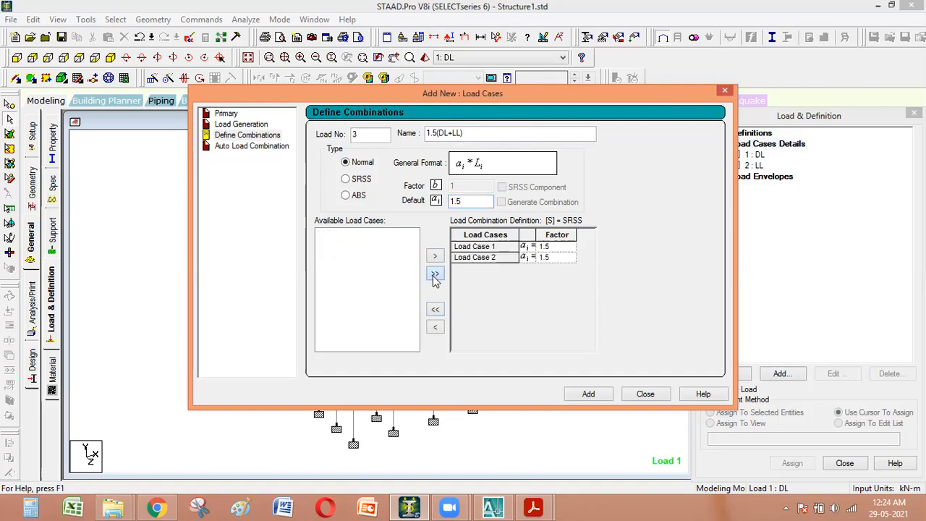
# Add the 1.5(DL+LL) combination to the load cases and finish creating load cases.
pyautogui.click(590, 396)
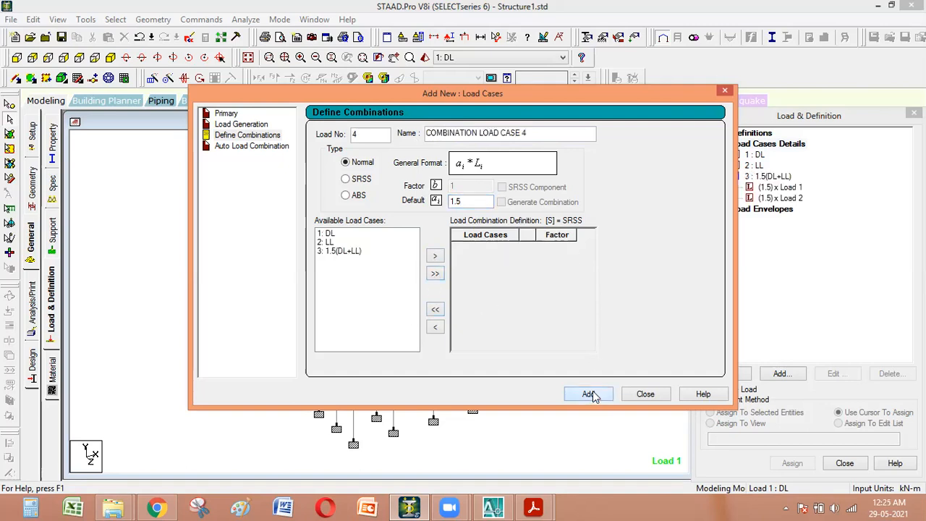
pyautogui.click(638, 395)
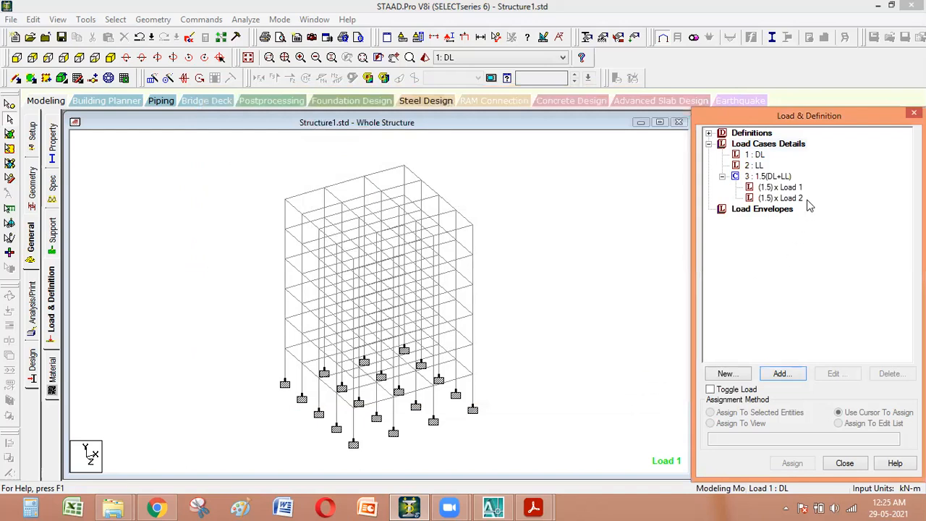
# Add a selfweight load in the Y direction with factor -1 to the DL load case.
pyautogui.click(758, 155)
pyautogui.click(775, 179)
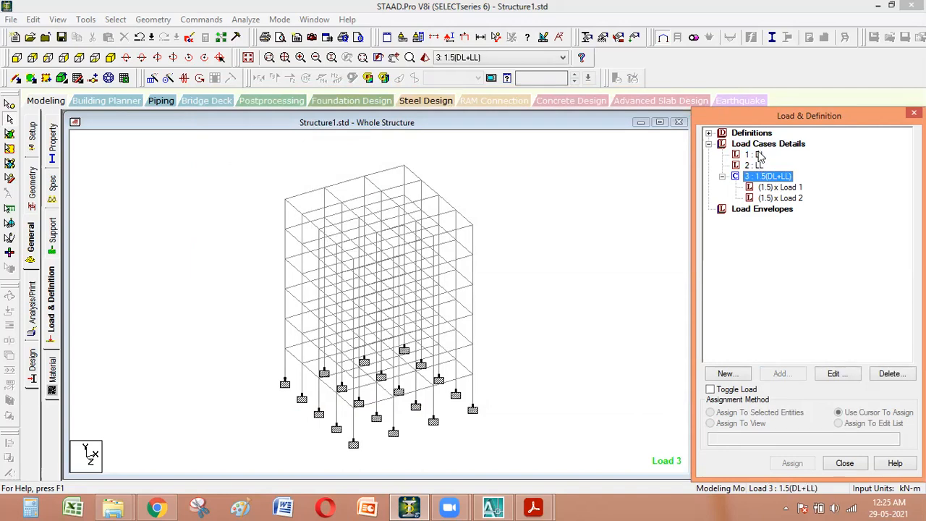
pyautogui.click(757, 155)
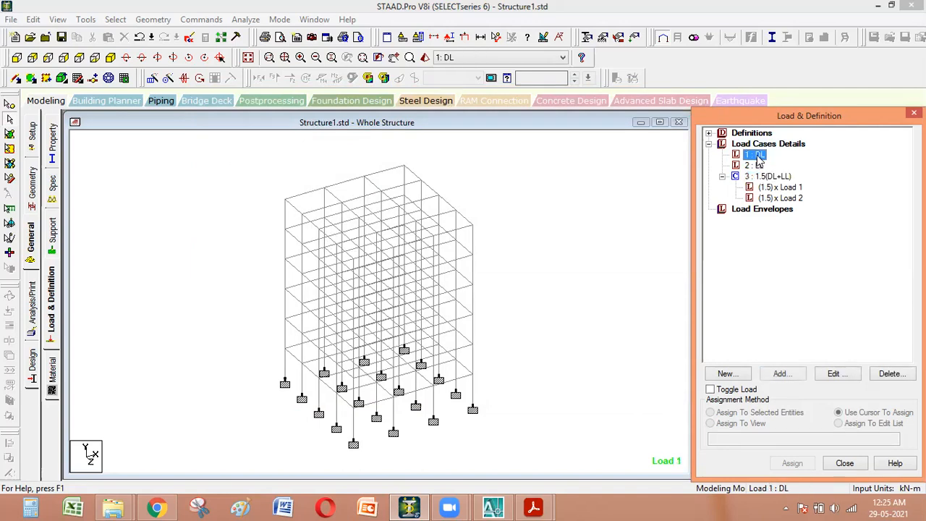
pyautogui.click(780, 374)
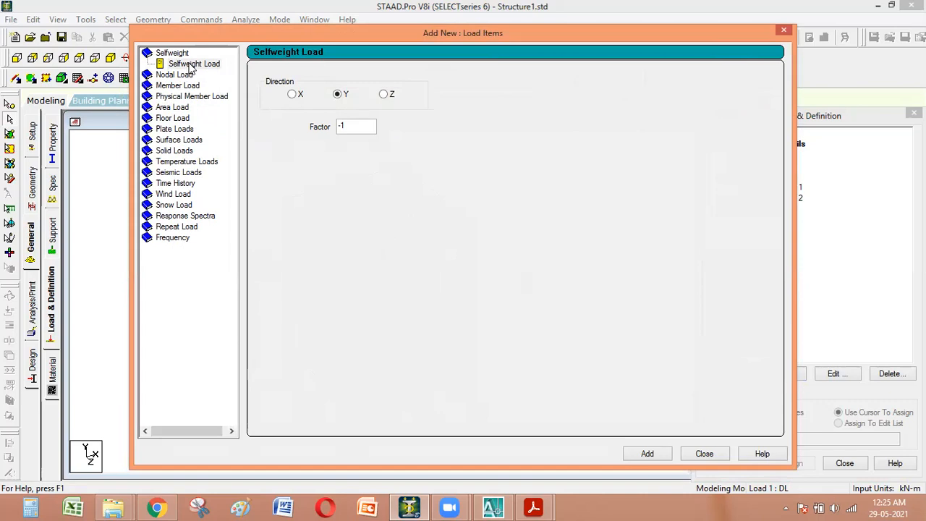
pyautogui.click(192, 64)
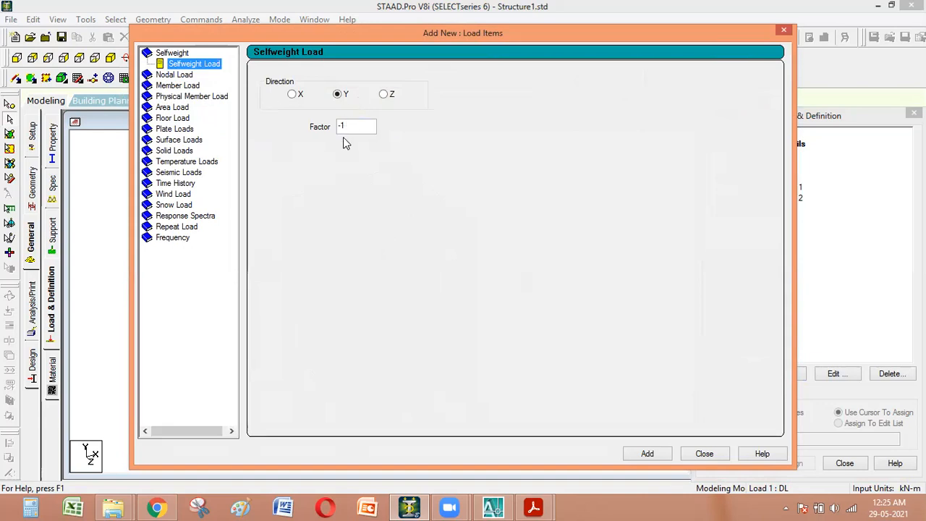
pyautogui.click(654, 455)
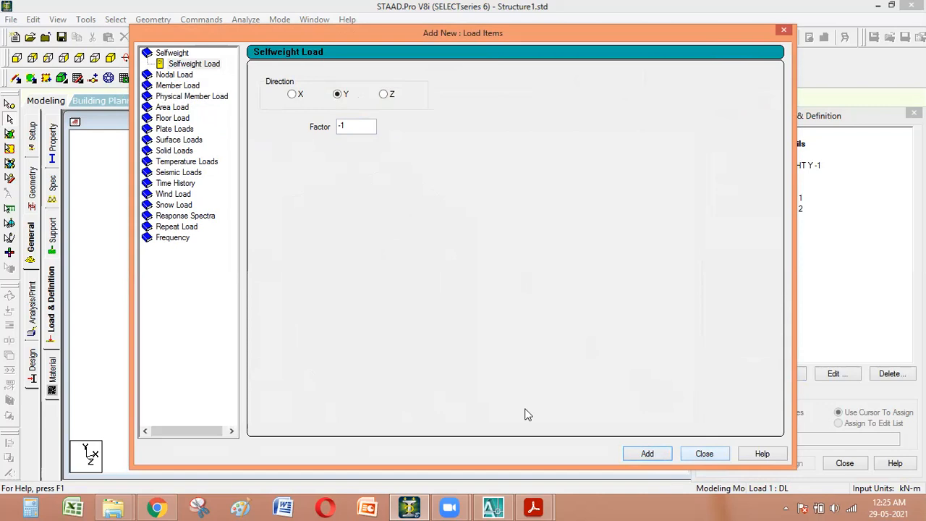
# Look up the main wall load in the loading PDF and add it to DL as a uniform member force of -11.73 kN/m in GY.
pyautogui.click(183, 86)
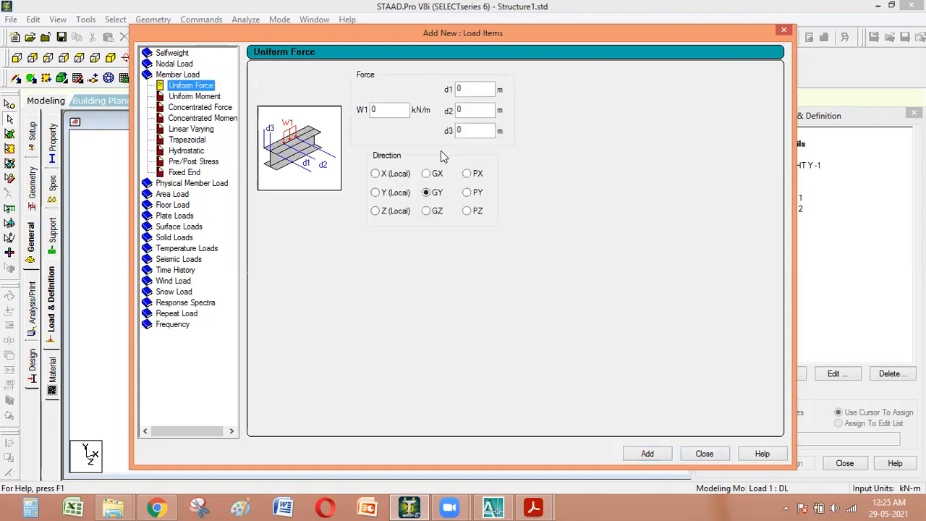
pyautogui.moveTo(392, 112); pyautogui.dragTo(352, 111)
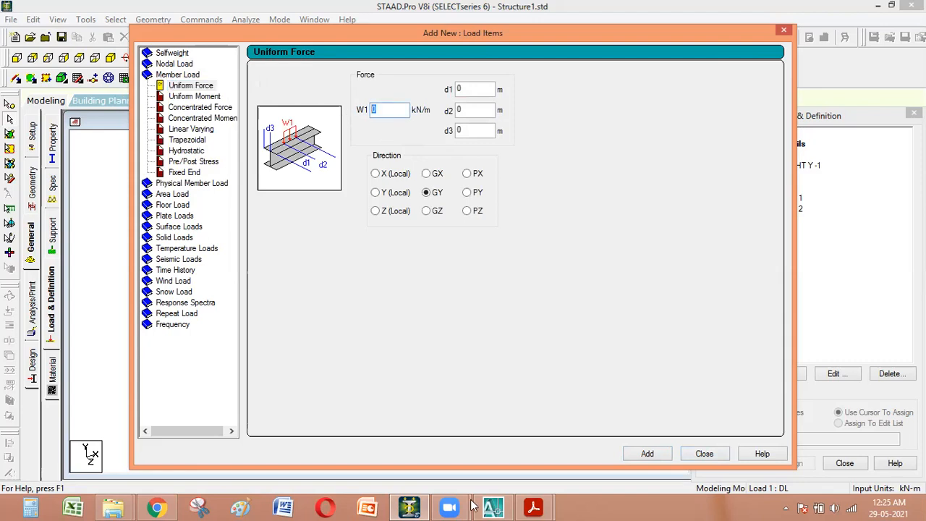
pyautogui.click(533, 507)
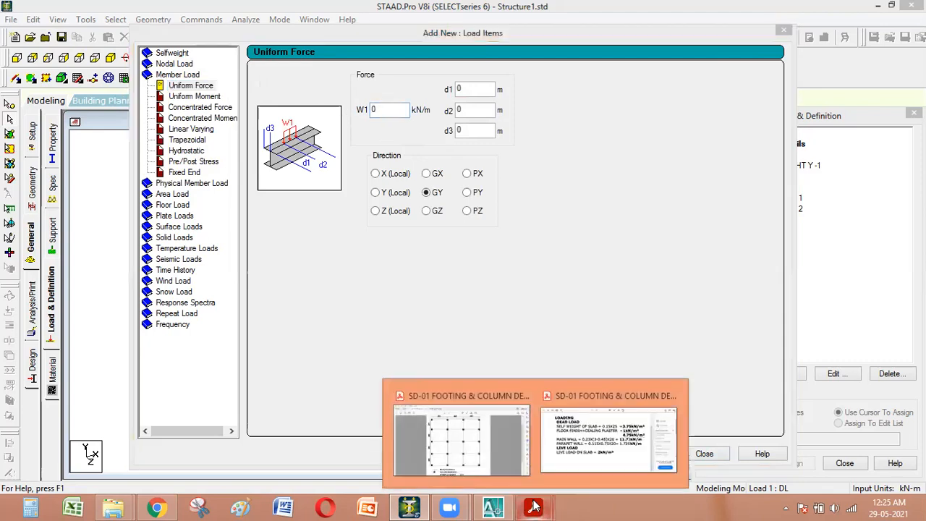
pyautogui.click(610, 455)
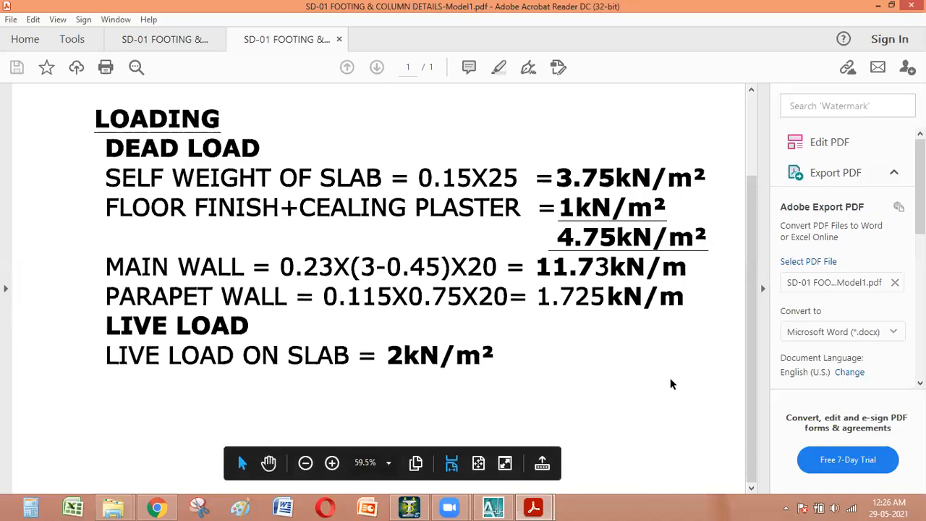
pyautogui.click(878, 5)
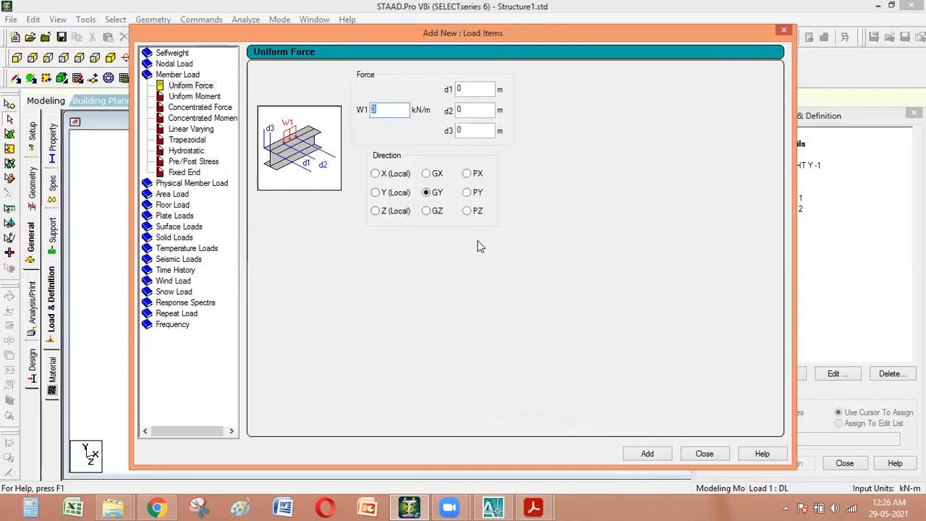
pyautogui.write('-11.73')
pyautogui.click(648, 454)
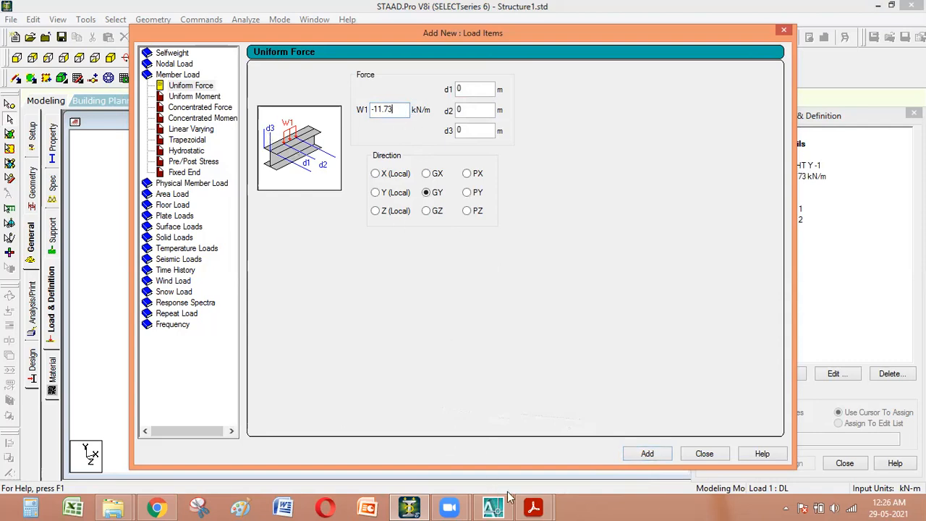
# Look up the parapet wall load in the PDF and add it to DL as a uniform member force of -1.725 kN/m in GY.
pyautogui.click(533, 508)
pyautogui.click(583, 456)
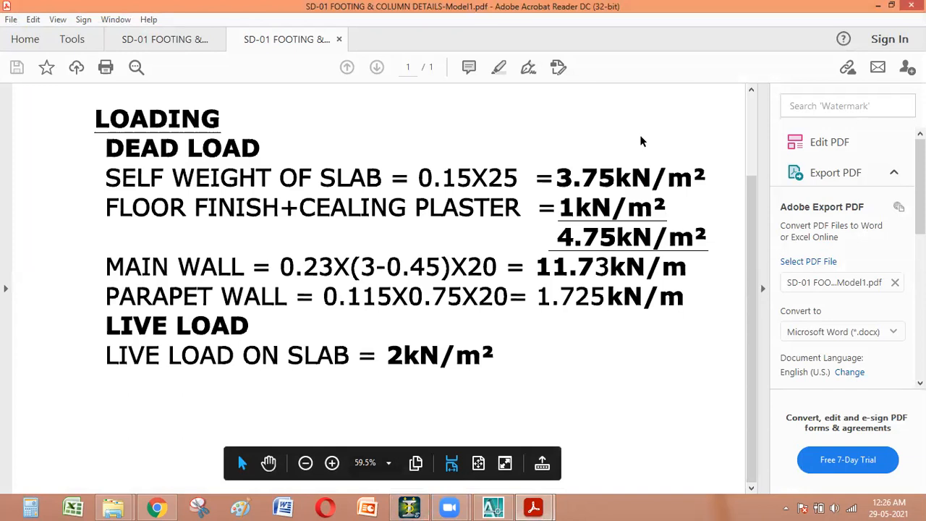
pyautogui.click(409, 508)
pyautogui.click(408, 110)
pyautogui.press('BackSpace')
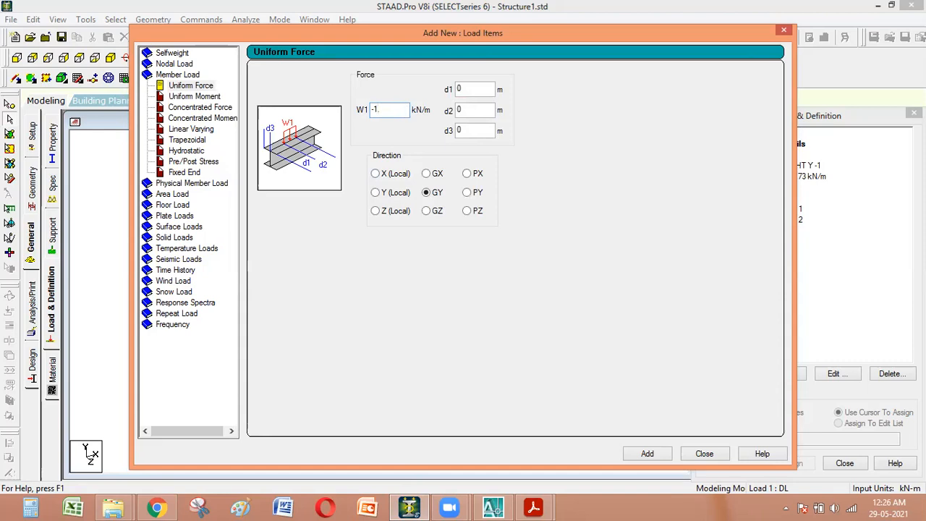
pyautogui.click(647, 454)
pyautogui.click(704, 454)
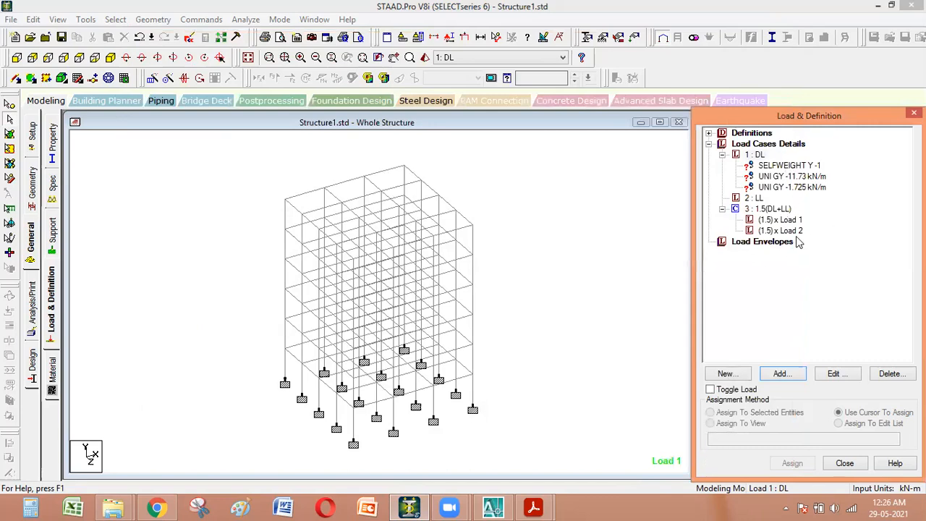
# Assign the selfweight load to all members in the view, then clear the member selection.
pyautogui.click(783, 166)
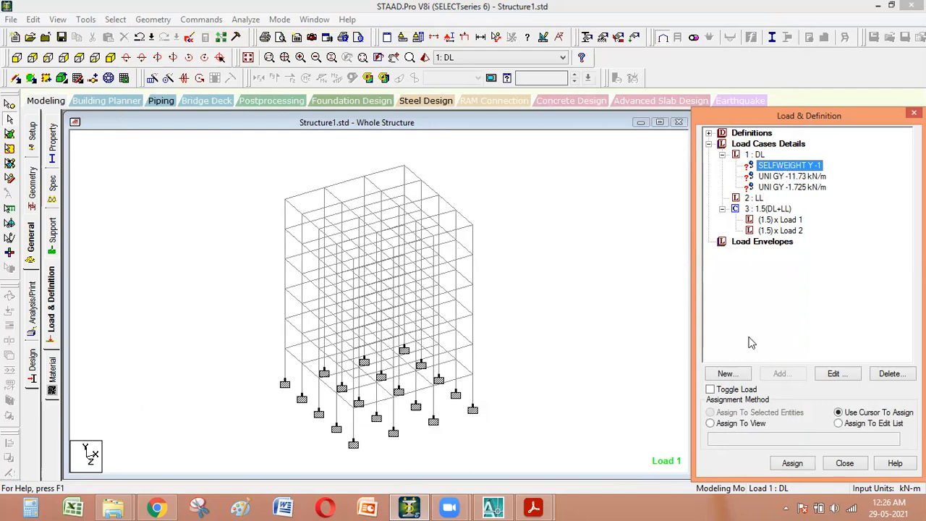
pyautogui.click(738, 425)
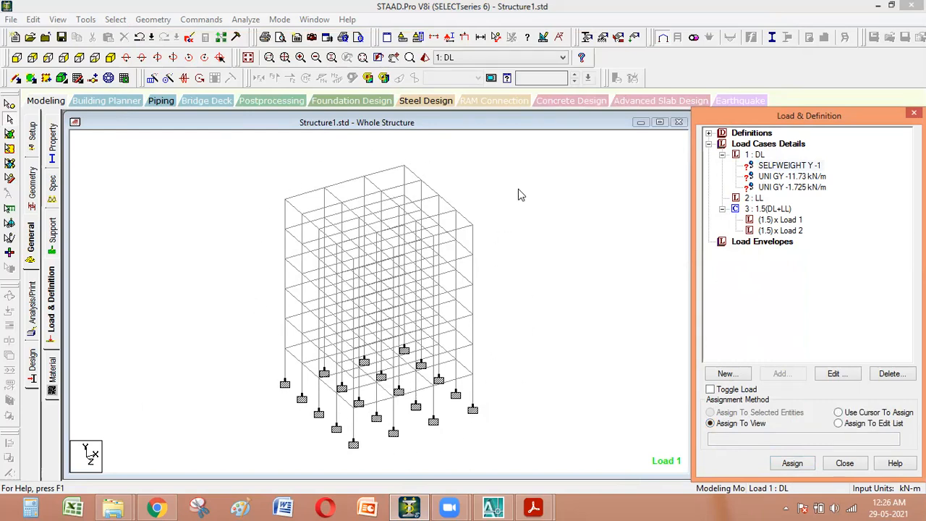
pyautogui.click(787, 166)
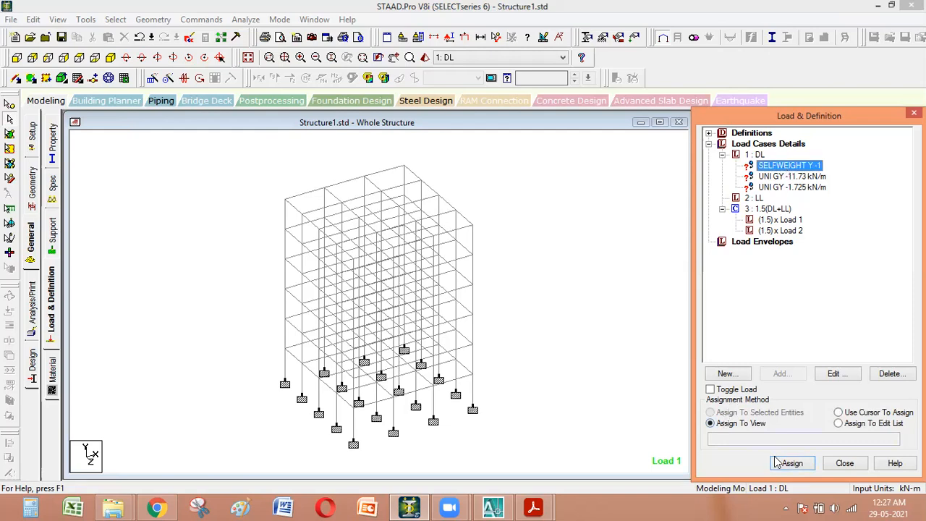
pyautogui.click(796, 464)
pyautogui.click(782, 331)
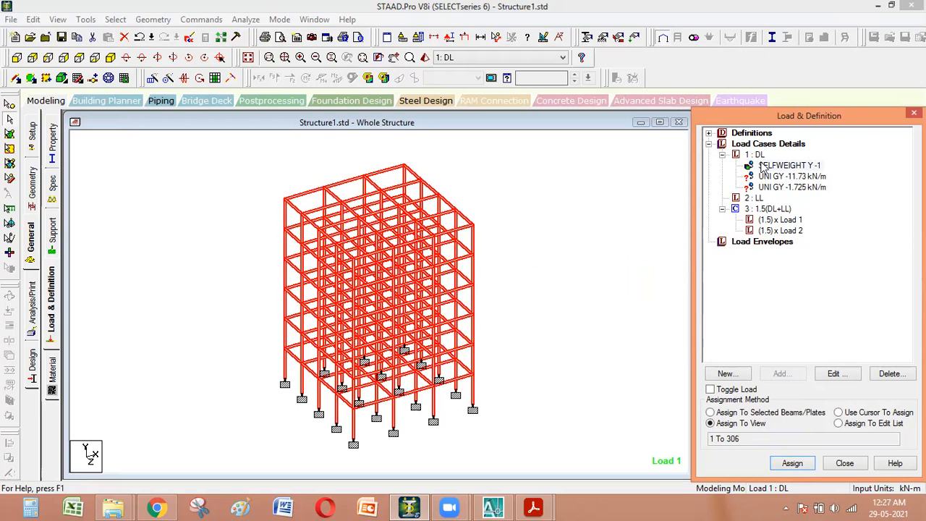
pyautogui.click(546, 251)
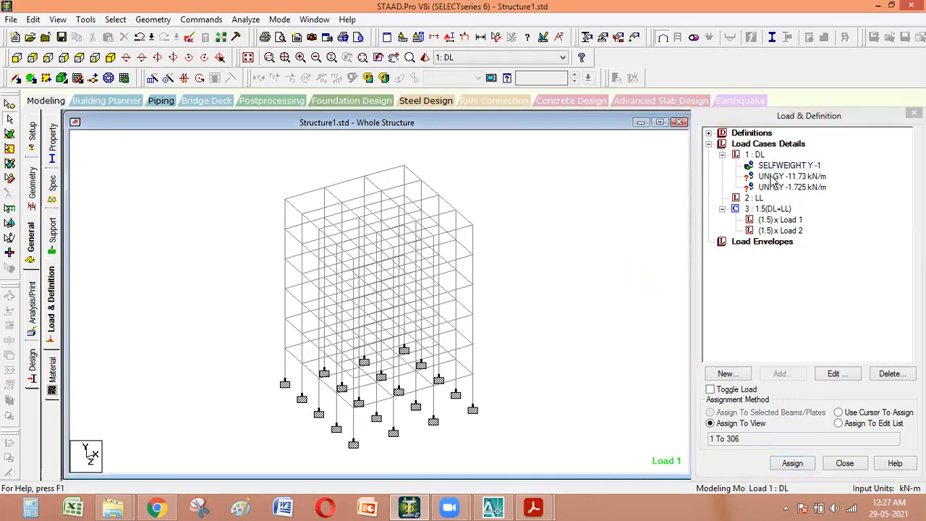
# Isolate the lower five storeys, without the top storey, in the active view window for assigning the -11.73 kN/m wall load.
pyautogui.click(773, 178)
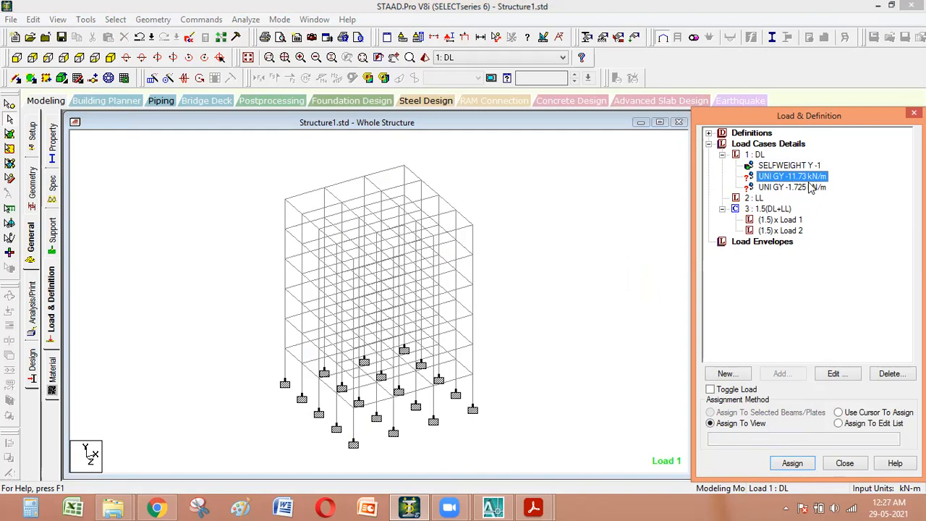
pyautogui.click(539, 215)
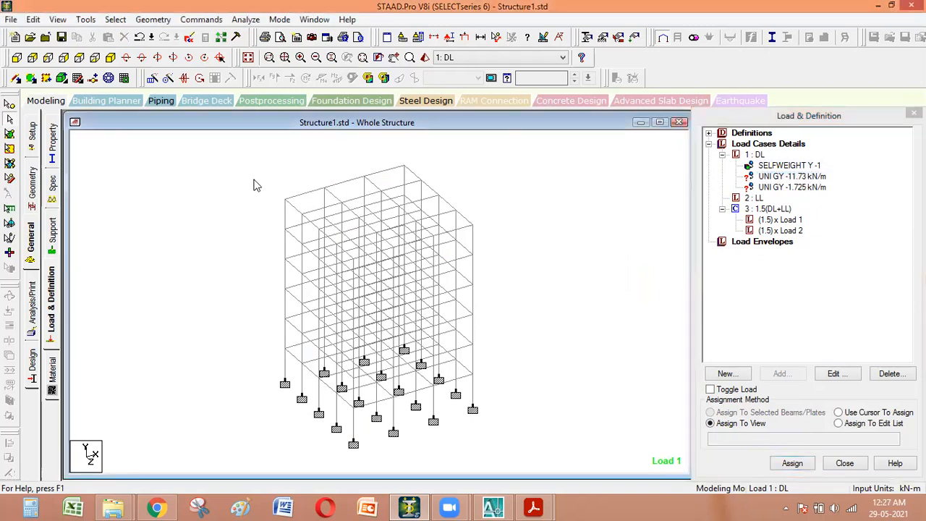
pyautogui.click(17, 58)
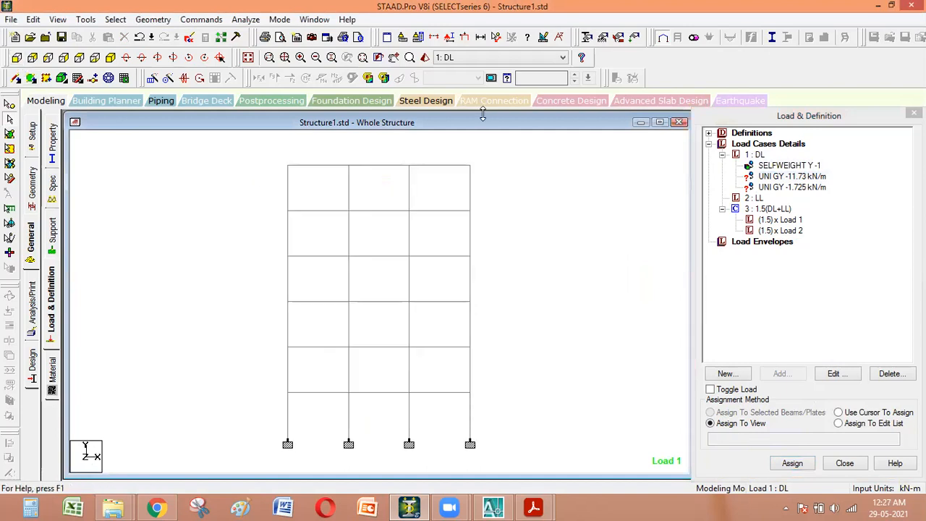
pyautogui.moveTo(276, 265); pyautogui.dragTo(227, 229)
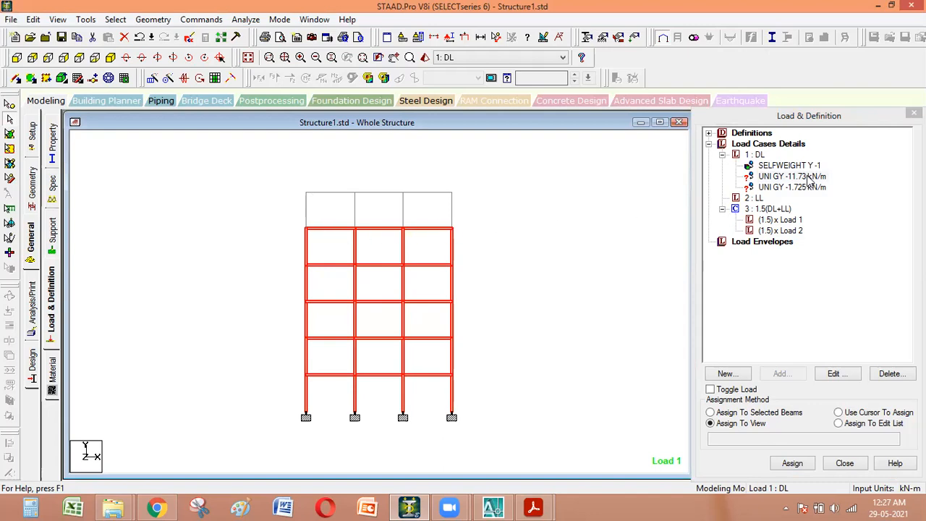
pyautogui.moveTo(463, 436); pyautogui.dragTo(217, 225)
pyautogui.rightClick(221, 210)
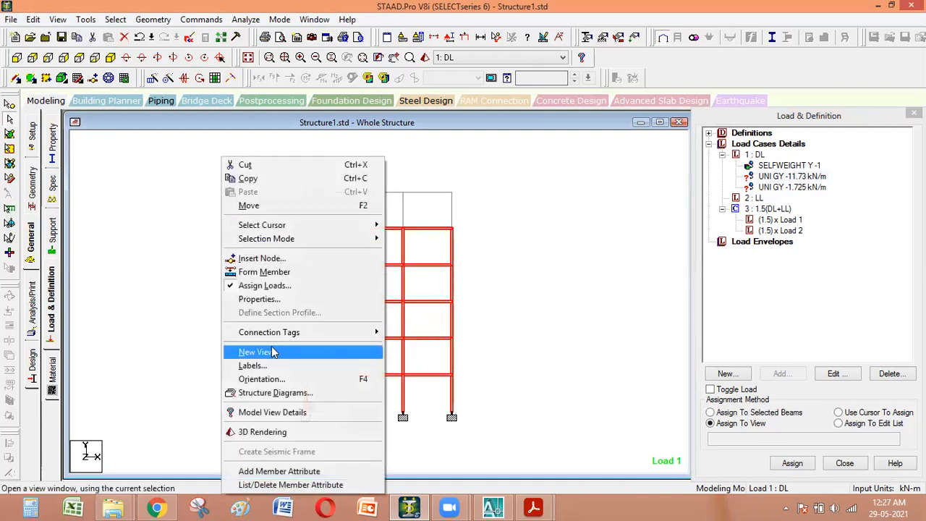
pyautogui.click(257, 353)
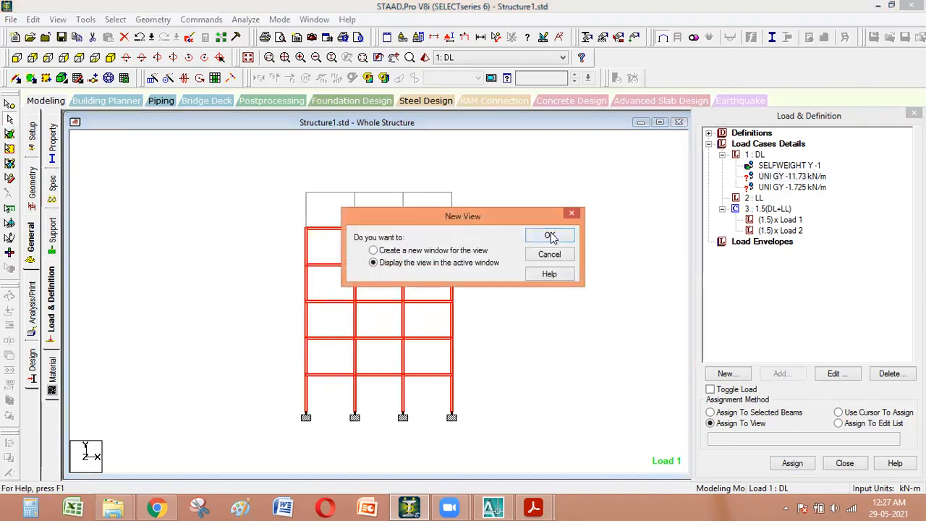
pyautogui.click(557, 236)
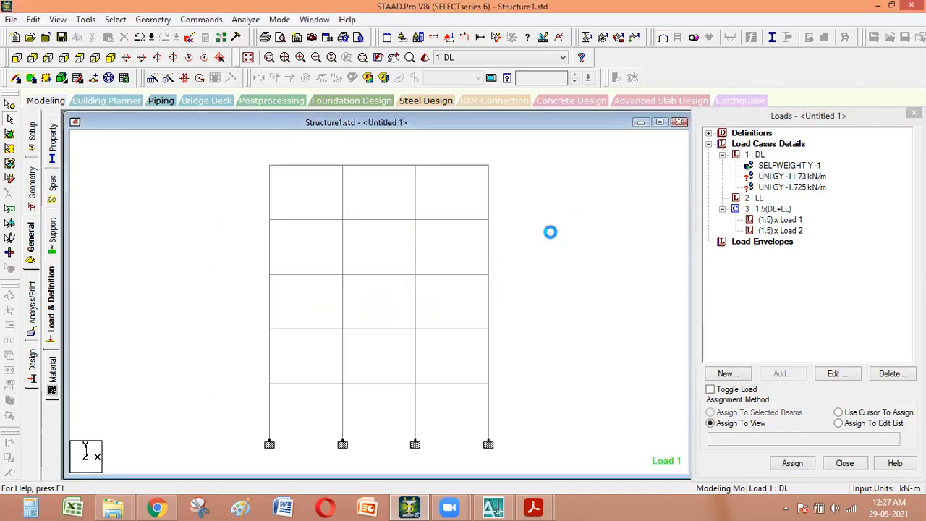
pyautogui.click(110, 57)
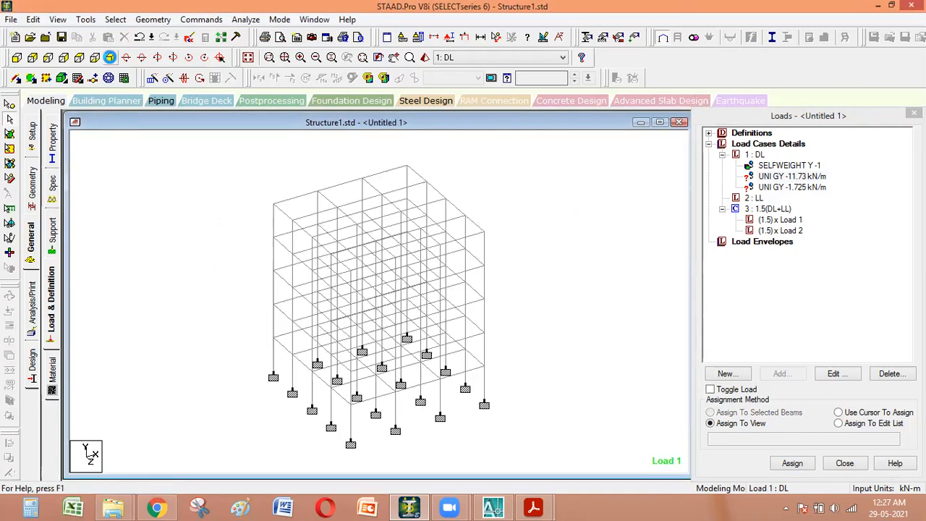
# Try selecting the beams of the two highest floor levels from the front view, and allow the auto save.
pyautogui.click(16, 57)
pyautogui.moveTo(505, 161); pyautogui.dragTo(272, 169)
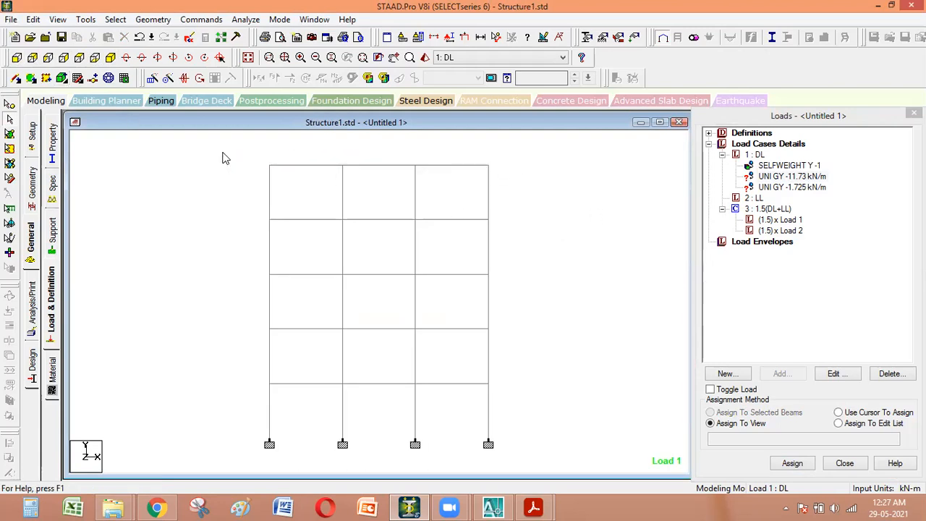
pyautogui.keyDown('ctrl'); pyautogui.moveTo(512, 229); pyautogui.dragTo(166, 217); pyautogui.keyUp('ctrl')
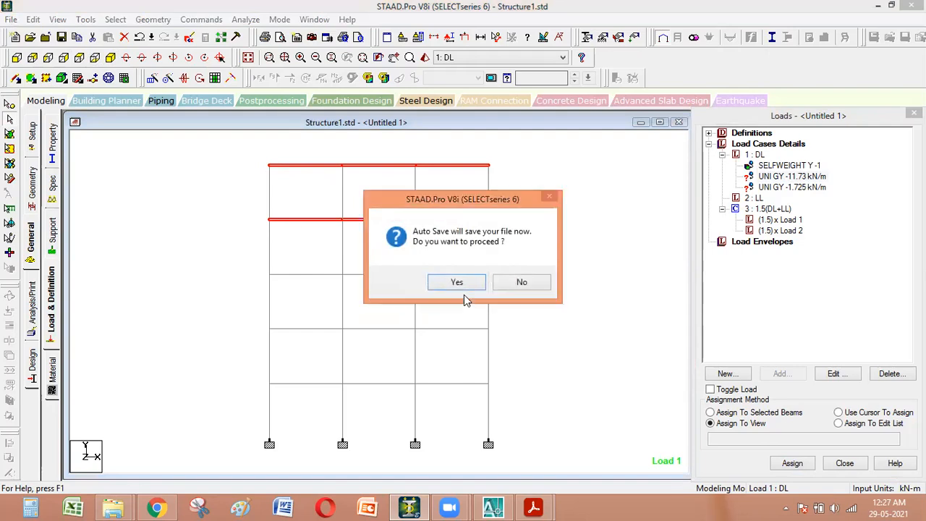
pyautogui.click(458, 282)
pyautogui.click(377, 271)
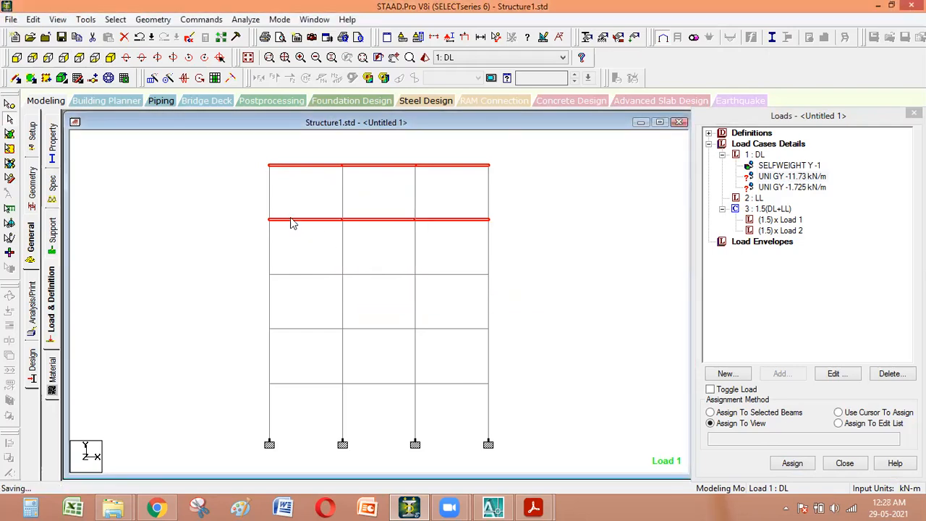
pyautogui.click(81, 61)
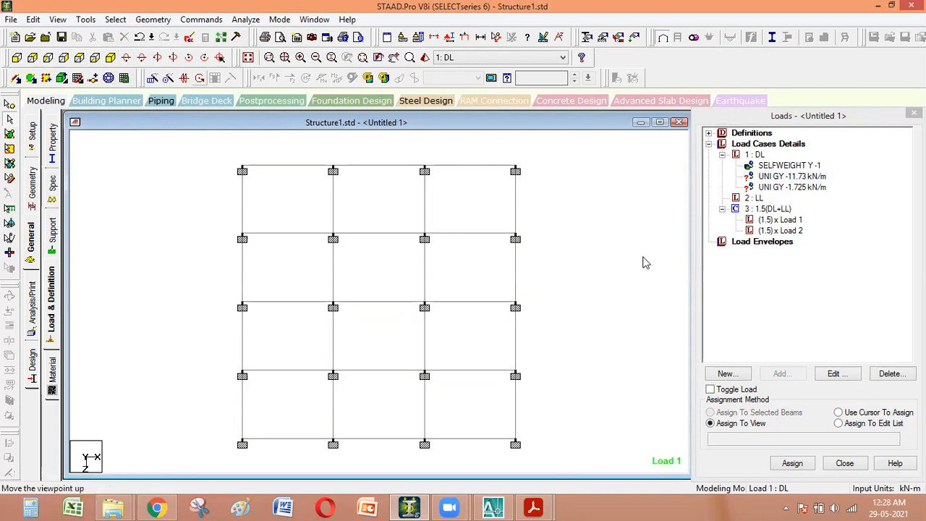
pyautogui.click(514, 204)
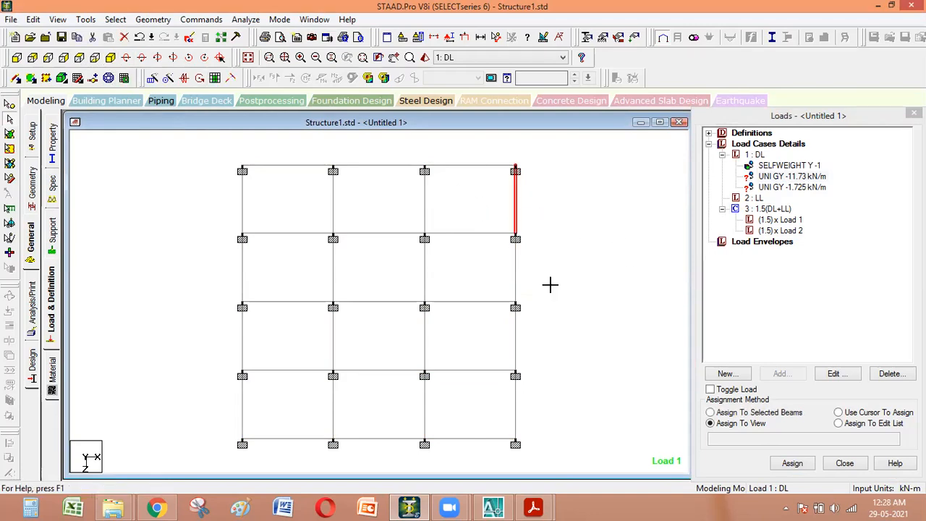
pyautogui.keyDown('ctrl'); pyautogui.click(514, 271); pyautogui.keyUp('ctrl')
pyautogui.keyDown('ctrl'); pyautogui.click(514, 339); pyautogui.keyUp('ctrl')
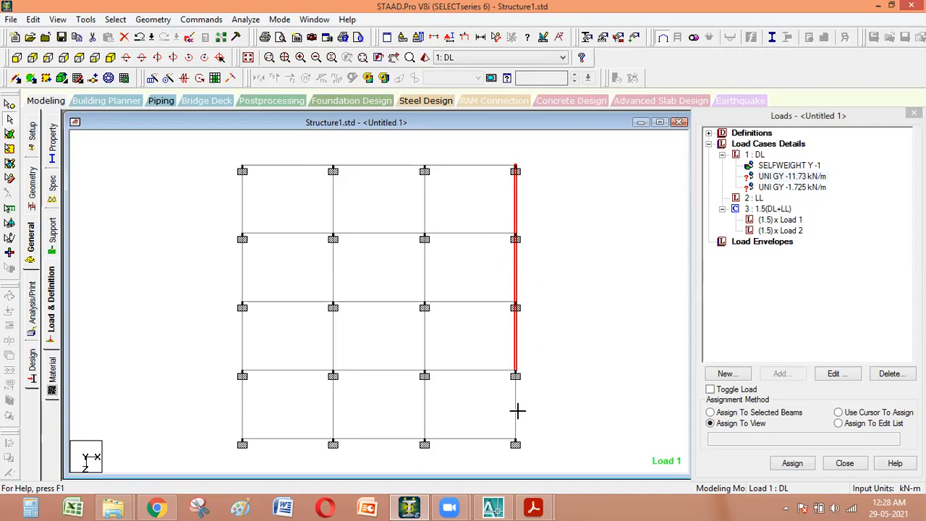
pyautogui.click(616, 362)
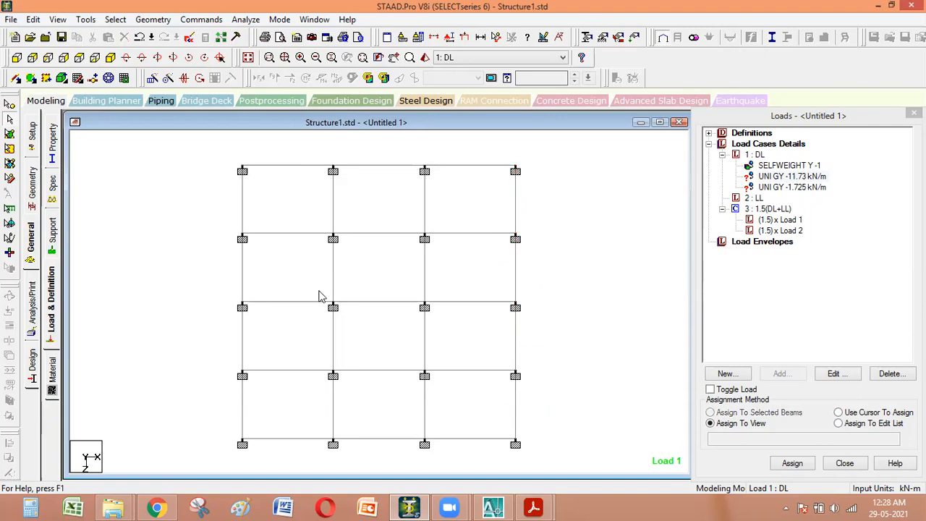
# Select all beams parallel to X and Z and isolate them, without the columns, in the active view window.
pyautogui.click(119, 61)
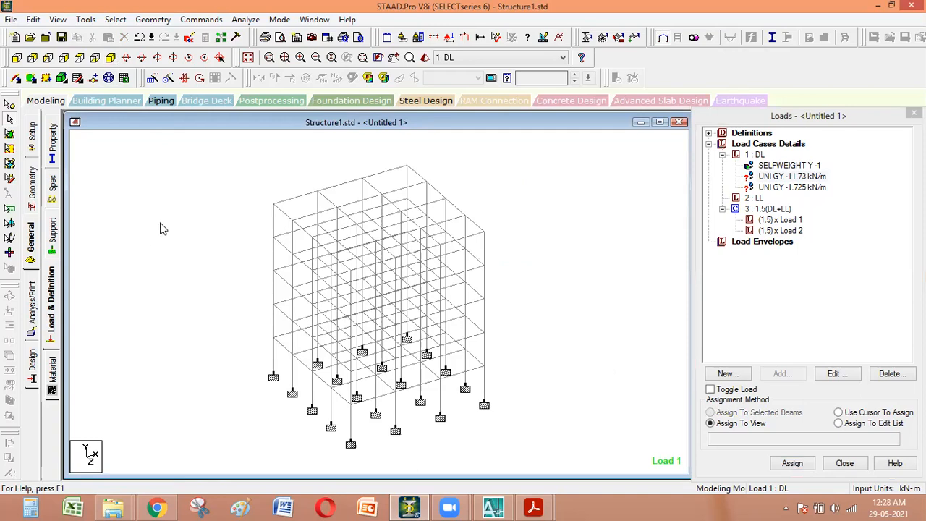
pyautogui.click(120, 20)
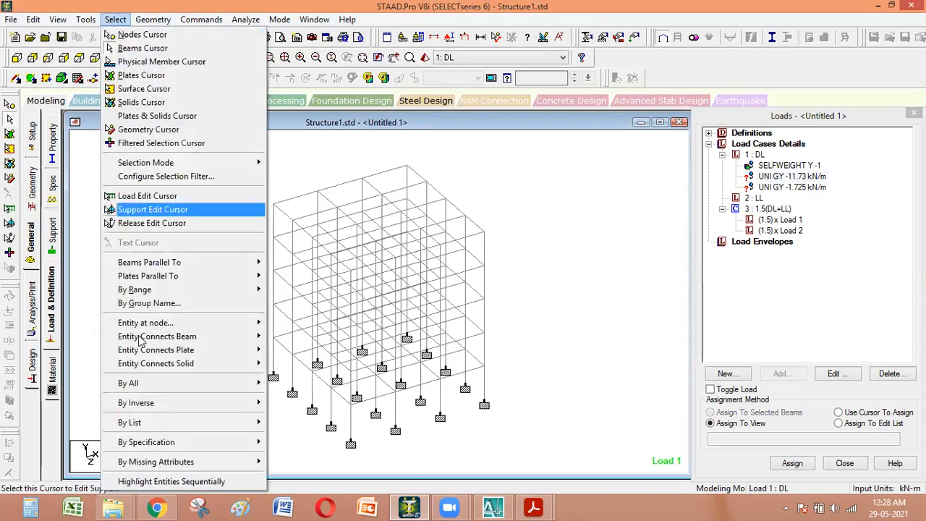
pyautogui.moveTo(242, 265)
pyautogui.click(286, 263)
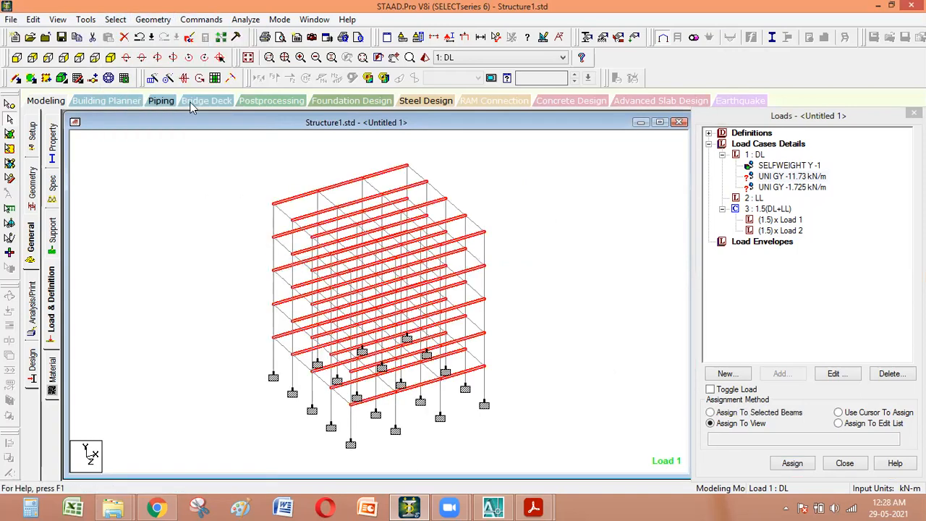
pyautogui.click(117, 20)
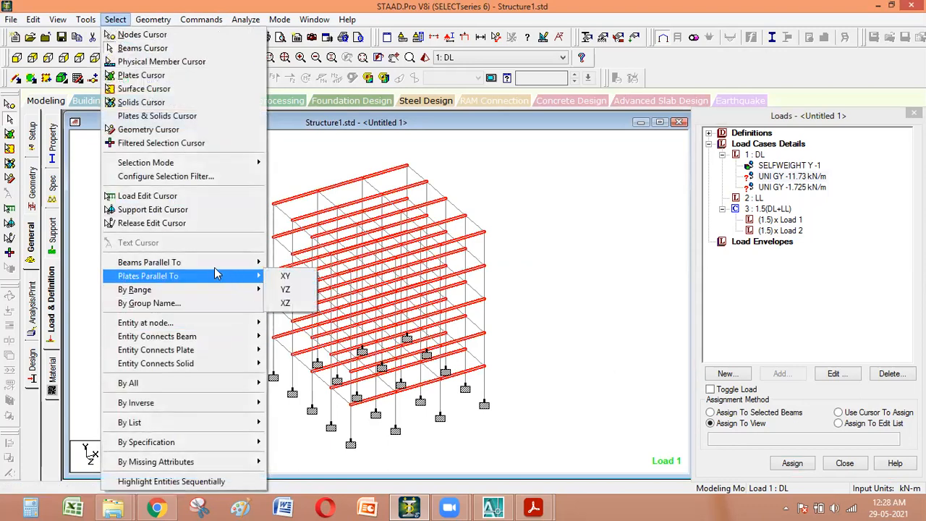
pyautogui.moveTo(233, 265)
pyautogui.click(288, 277)
pyautogui.rightClick(183, 228)
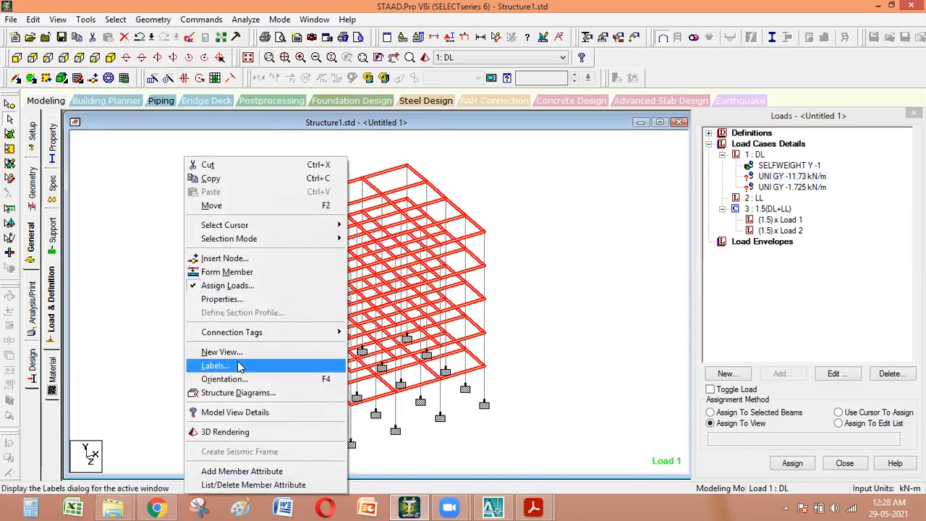
pyautogui.click(242, 352)
pyautogui.click(546, 235)
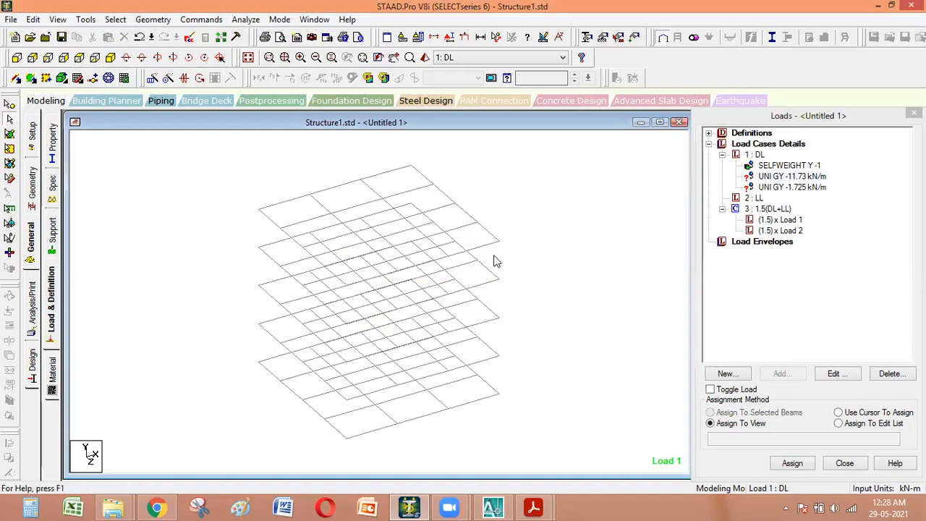
# Select the perimeter beams on all four sides of the isolated floors in plan view.
pyautogui.click(80, 58)
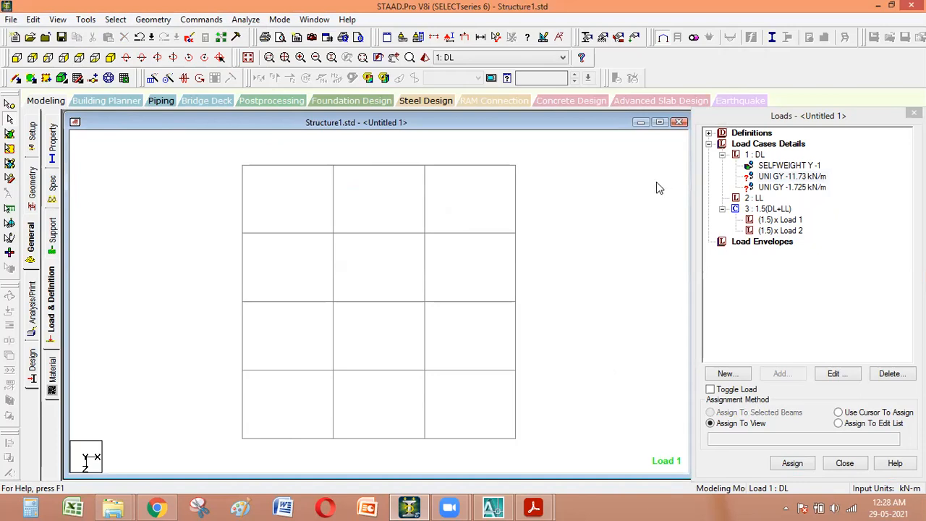
pyautogui.moveTo(223, 147); pyautogui.dragTo(552, 169)
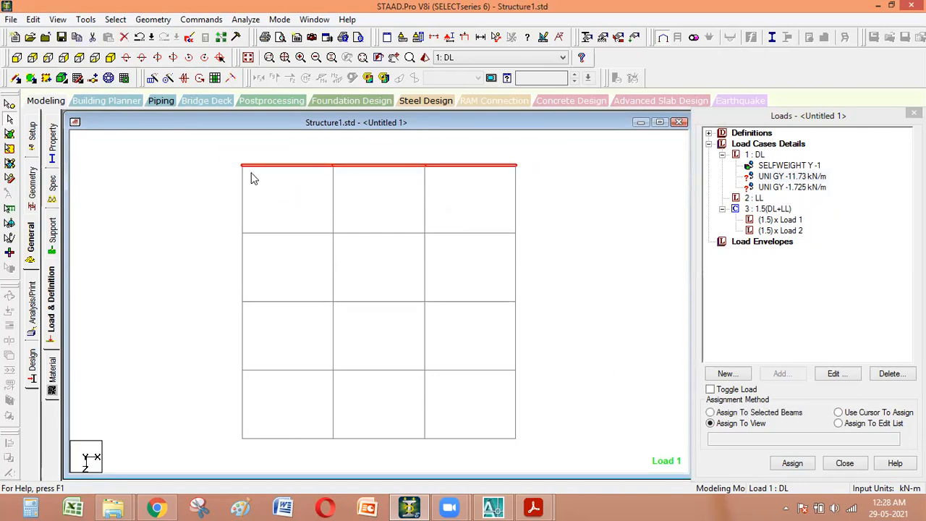
pyautogui.keyDown('ctrl'); pyautogui.moveTo(544, 457); pyautogui.dragTo(517, 165); pyautogui.keyUp('ctrl')
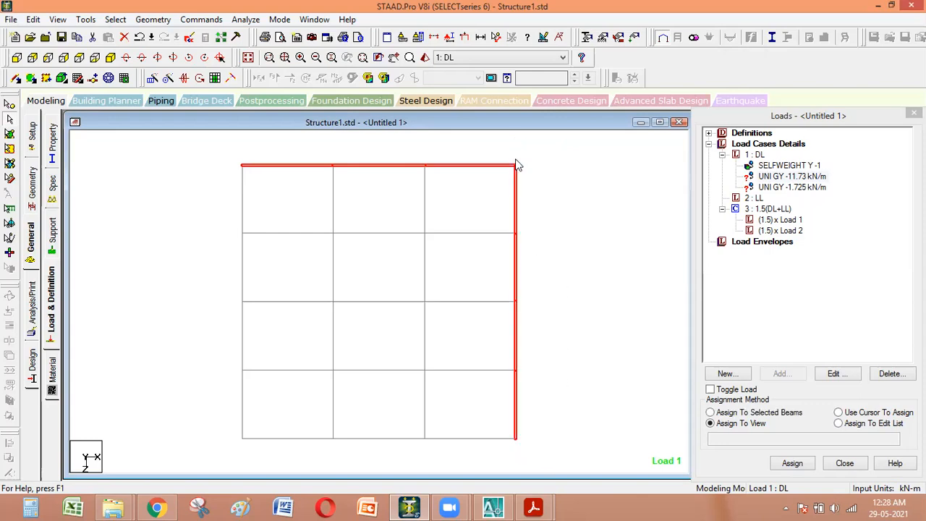
pyautogui.keyDown('ctrl'); pyautogui.moveTo(550, 453); pyautogui.dragTo(220, 434); pyautogui.keyUp('ctrl')
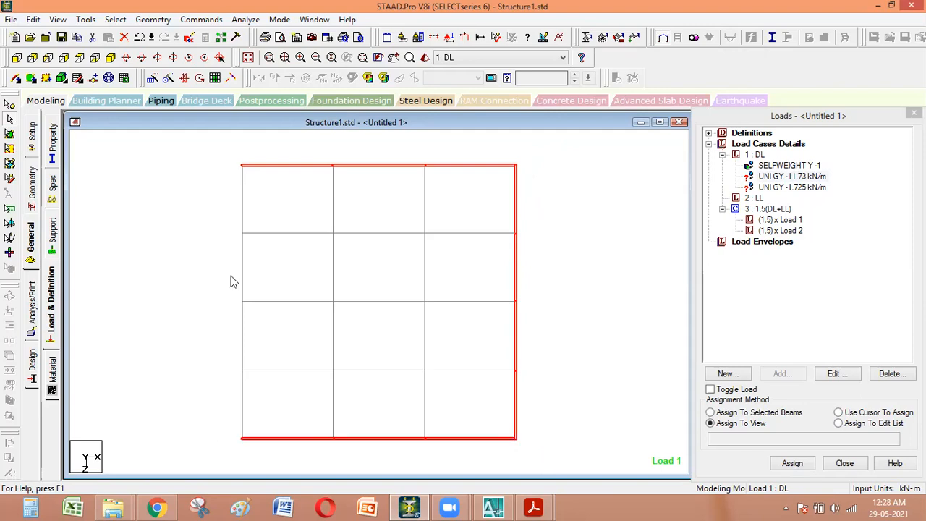
pyautogui.keyDown('ctrl'); pyautogui.moveTo(223, 147); pyautogui.dragTo(248, 448); pyautogui.keyUp('ctrl')
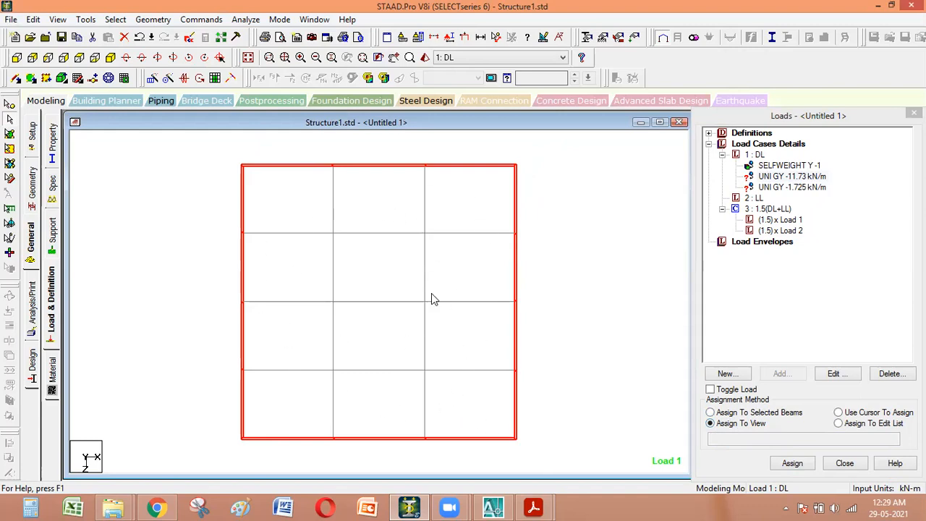
# Assign the -11.73 kN/m wall load to the selected perimeter beams, then view it isometrically and clear the beam selection.
pyautogui.click(780, 414)
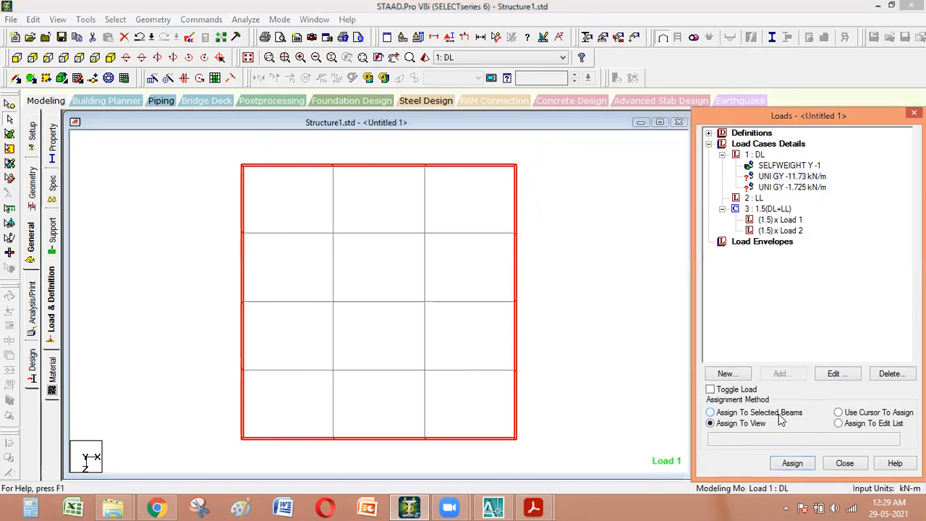
pyautogui.click(795, 463)
pyautogui.click(764, 330)
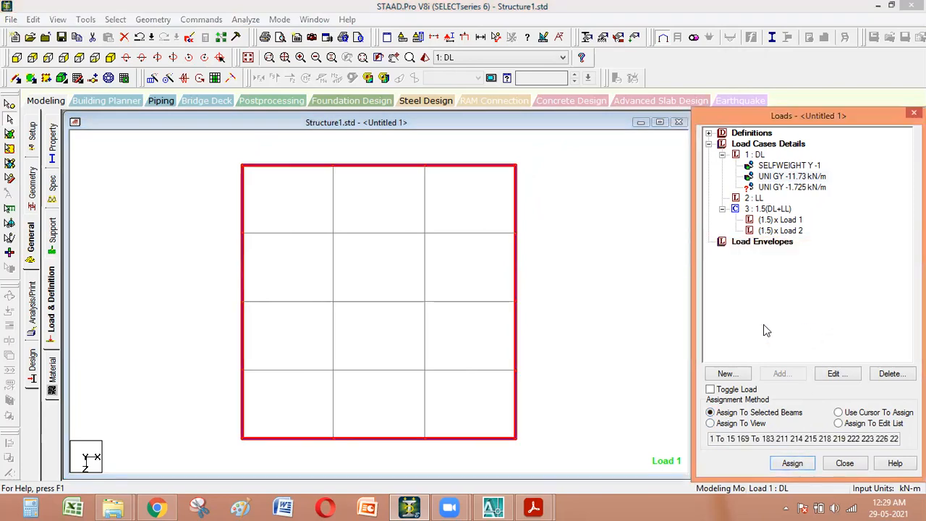
pyautogui.click(110, 57)
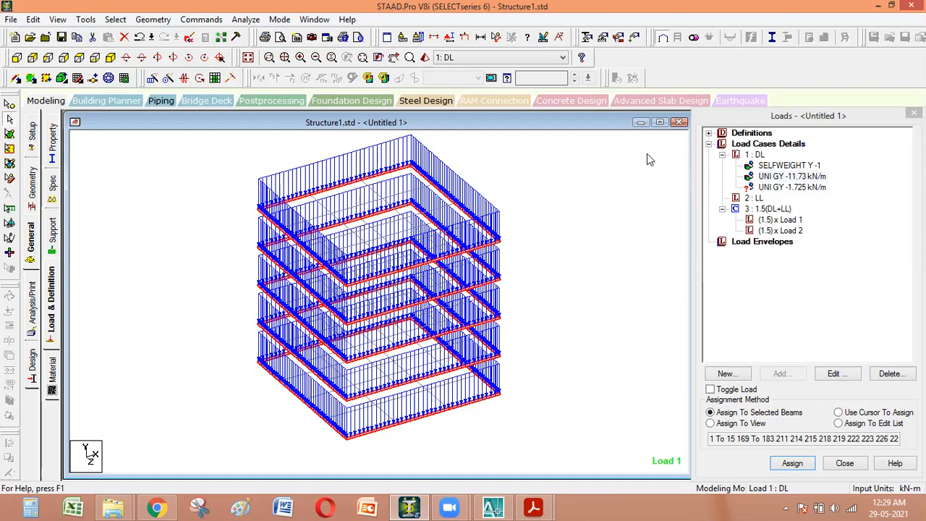
pyautogui.click(613, 212)
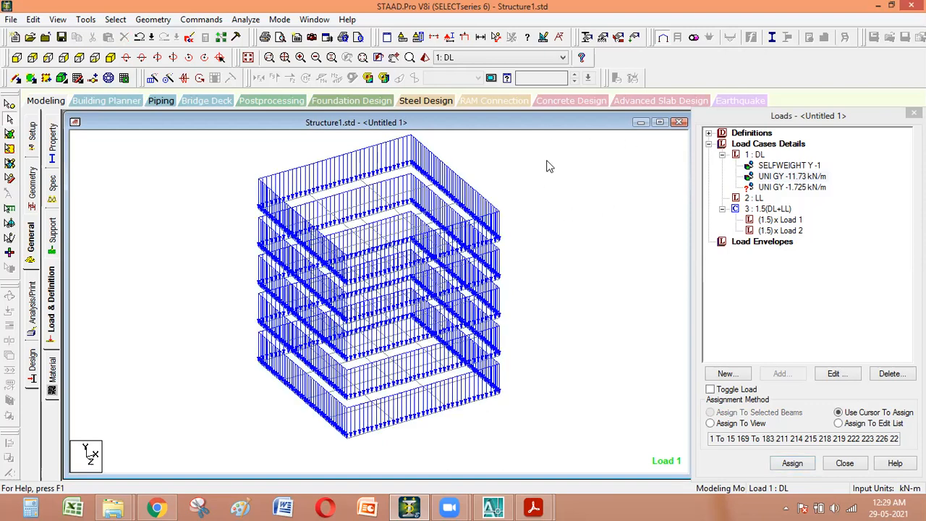
# Restore the whole structure, select the roof-level beams from the front and isolate them in the active view window.
pyautogui.click(248, 57)
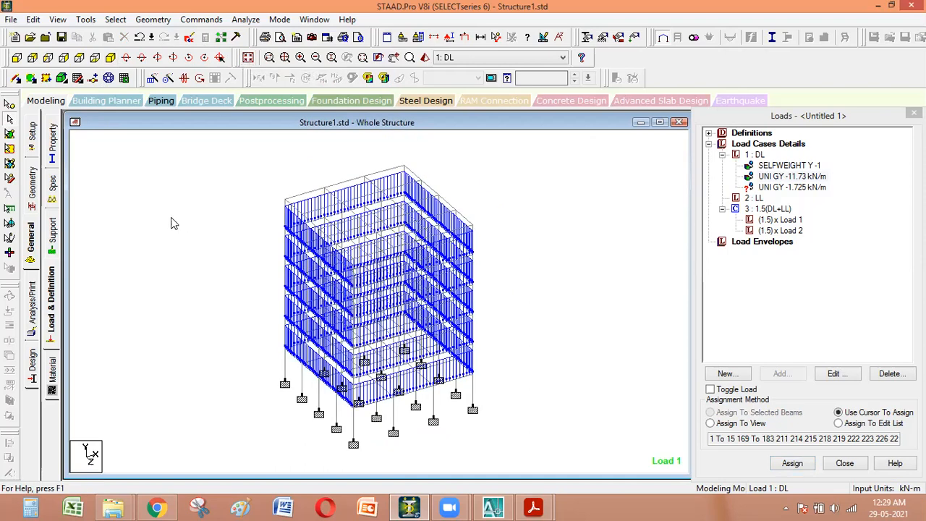
pyautogui.click(17, 58)
pyautogui.moveTo(481, 168); pyautogui.dragTo(191, 150)
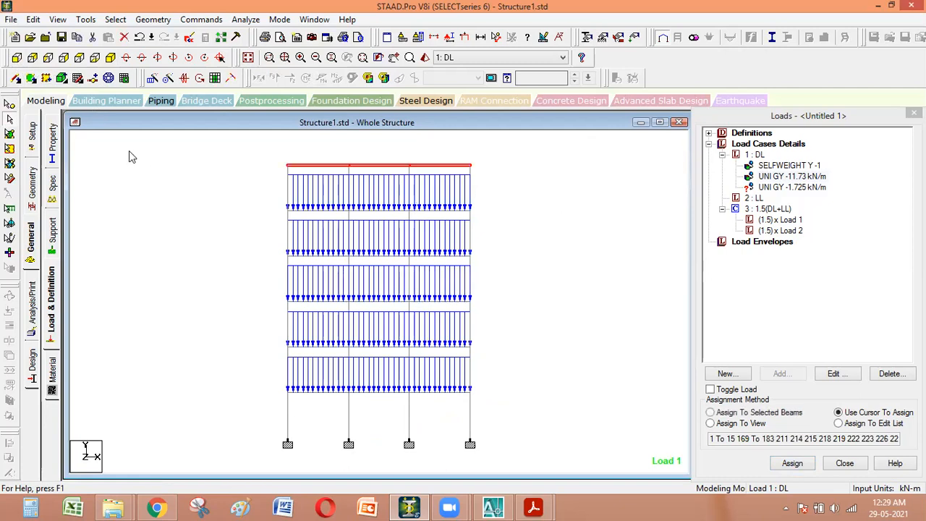
pyautogui.rightClick(213, 185)
pyautogui.click(245, 353)
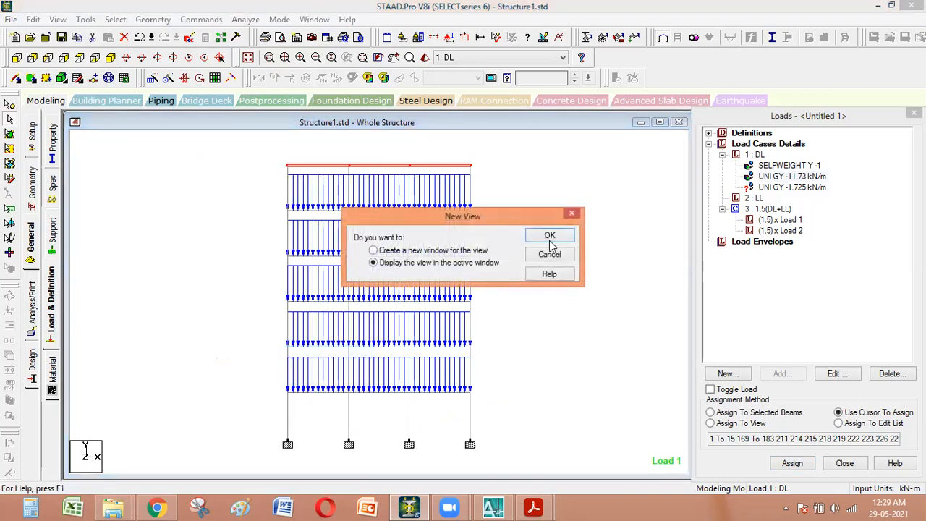
pyautogui.click(550, 236)
# Make the -1.725 kN/m parapet load current and select the perimeter beams of the roof in plan view.
pyautogui.click(77, 57)
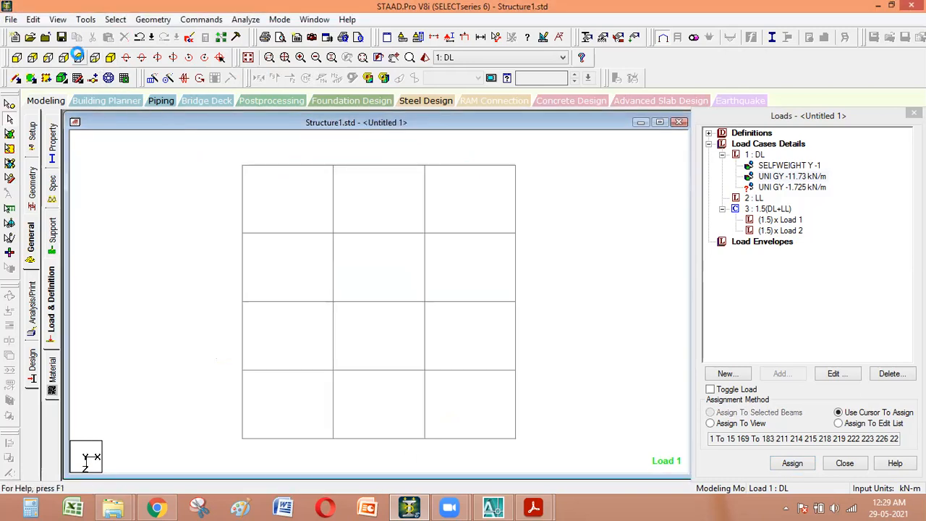
pyautogui.scroll(-1, 391, 243)
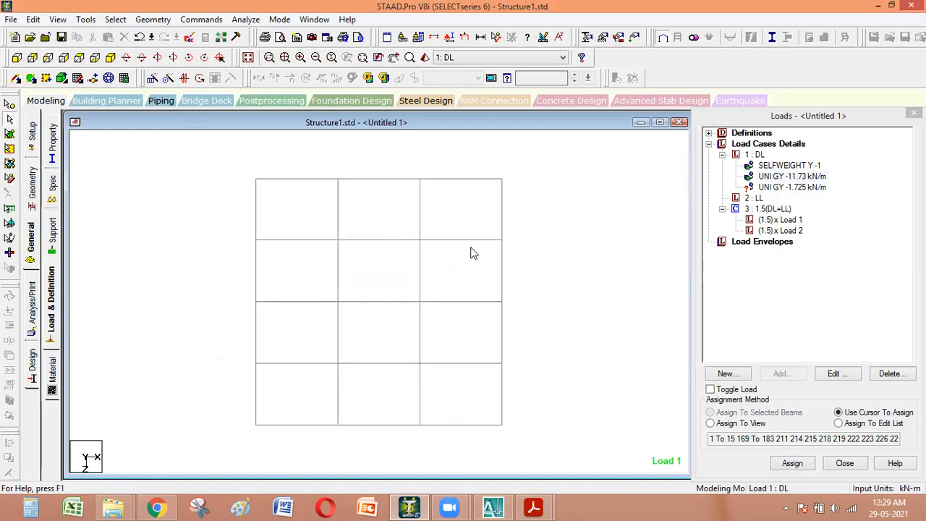
pyautogui.click(795, 187)
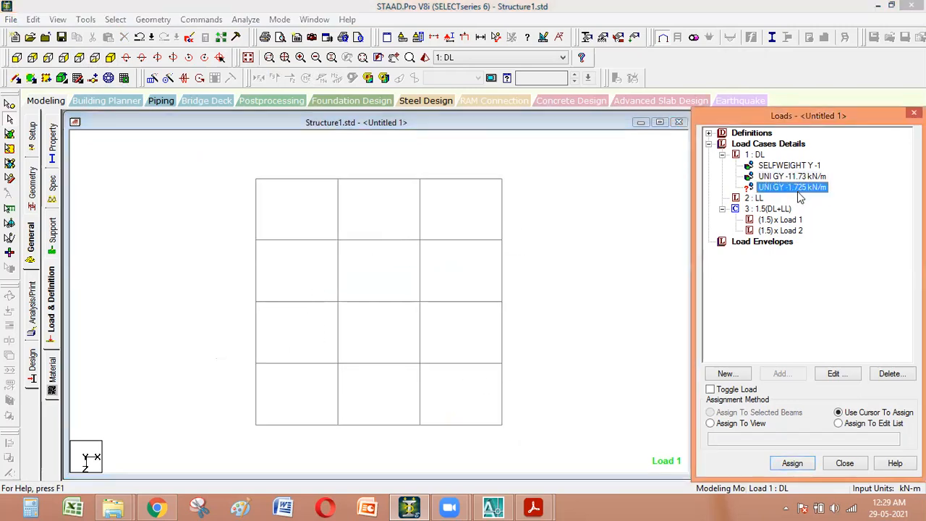
pyautogui.moveTo(548, 184); pyautogui.dragTo(217, 163)
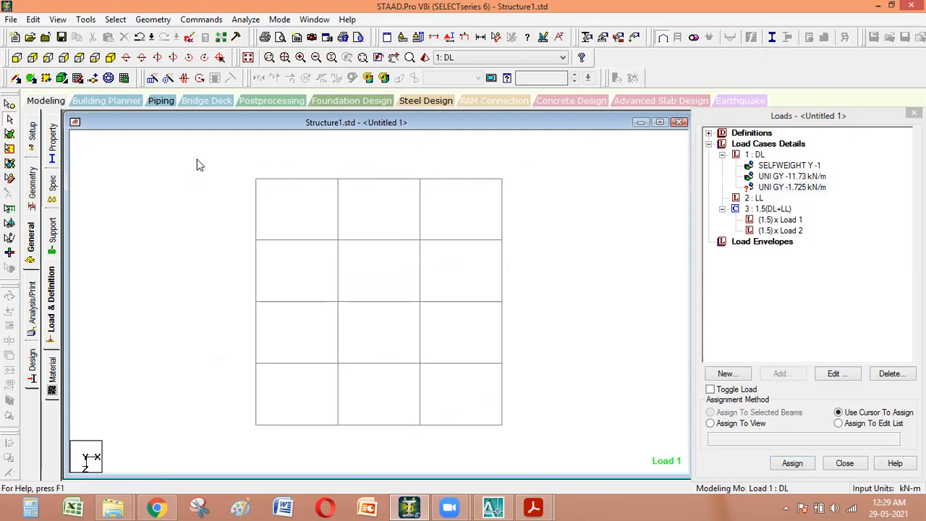
pyautogui.moveTo(499, 161); pyautogui.dragTo(189, 416)
pyautogui.keyDown('ctrl'); pyautogui.moveTo(228, 142); pyautogui.dragTo(265, 435); pyautogui.keyUp('ctrl')
# Assign the -1.725 kN/m parapet load to the selected roof perimeter beams and display the whole structure again.
pyautogui.click(710, 412)
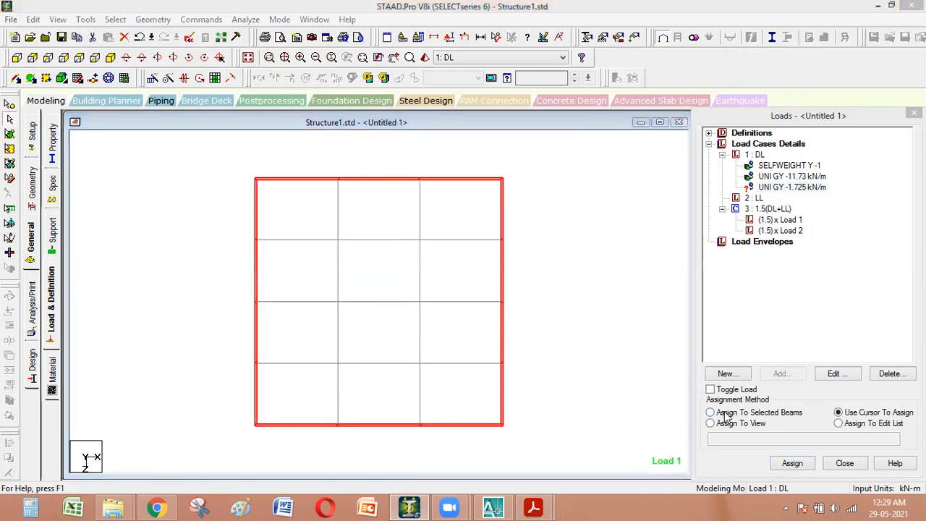
pyautogui.click(793, 463)
pyautogui.click(820, 332)
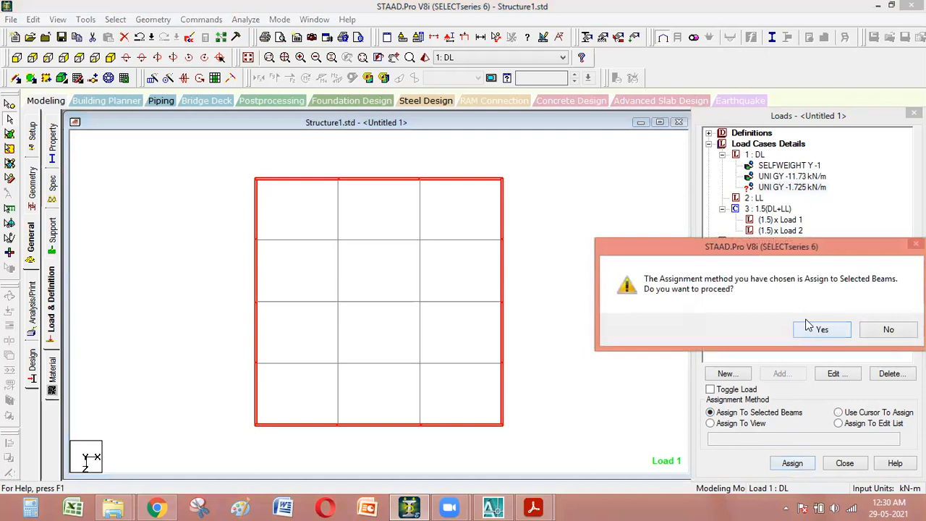
pyautogui.click(248, 57)
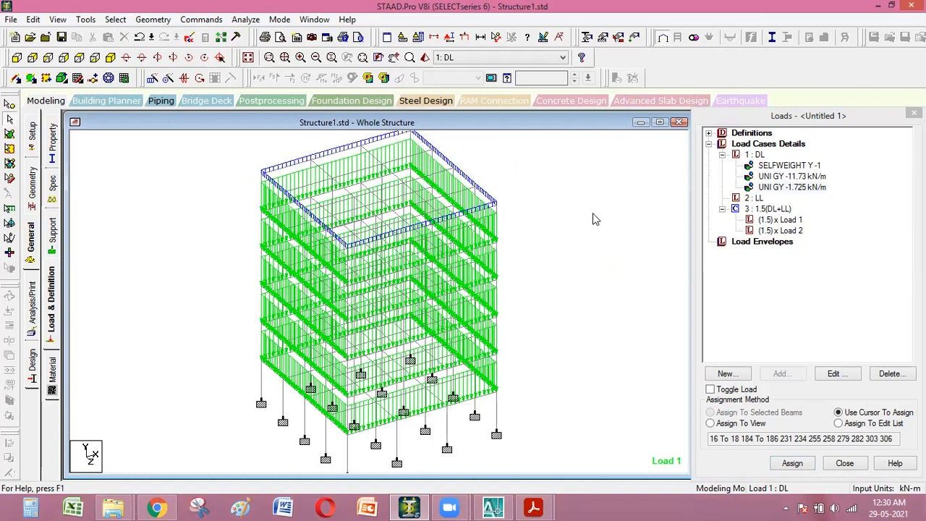
pyautogui.moveTo(605, 234); pyautogui.dragTo(588, 230, button='middle')
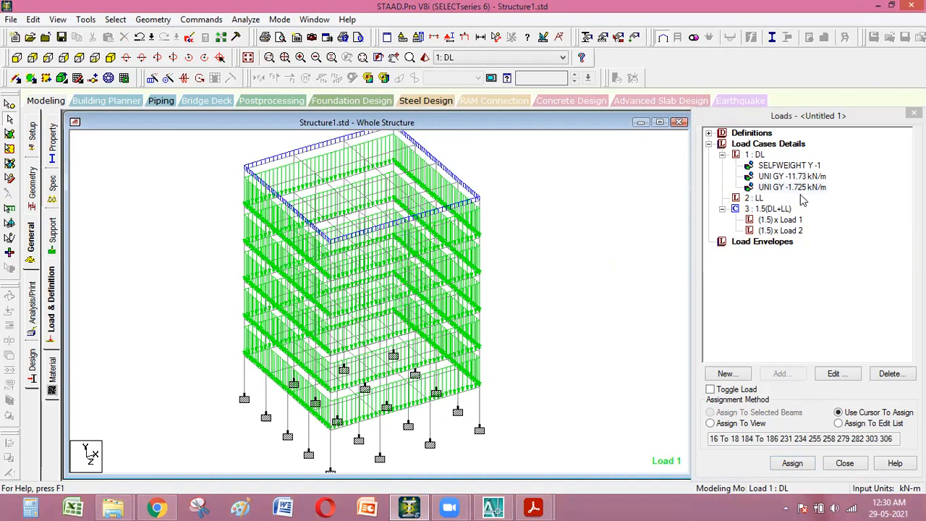
# Add a floor load of -4.75 kN/m2 in global Y over the Y range 0 to 18 m to the DL case.
pyautogui.click(756, 155)
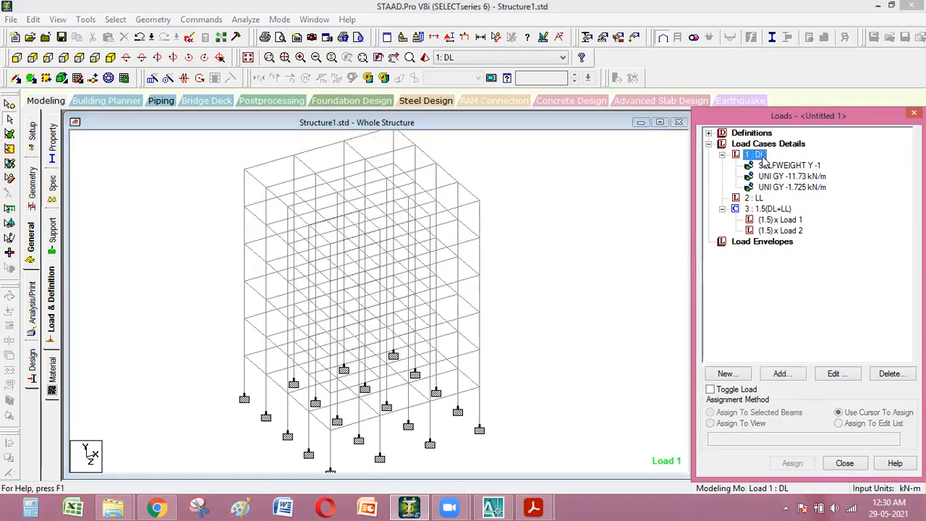
pyautogui.click(781, 374)
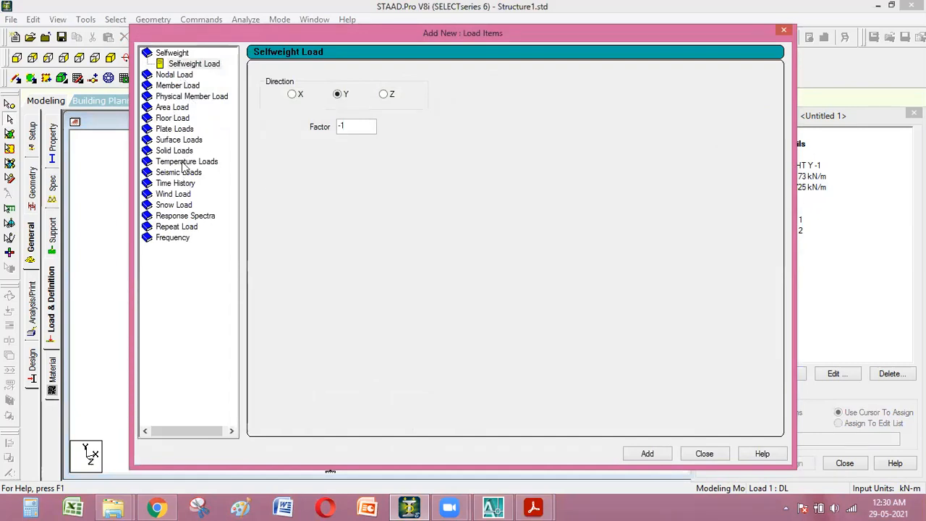
pyautogui.click(171, 119)
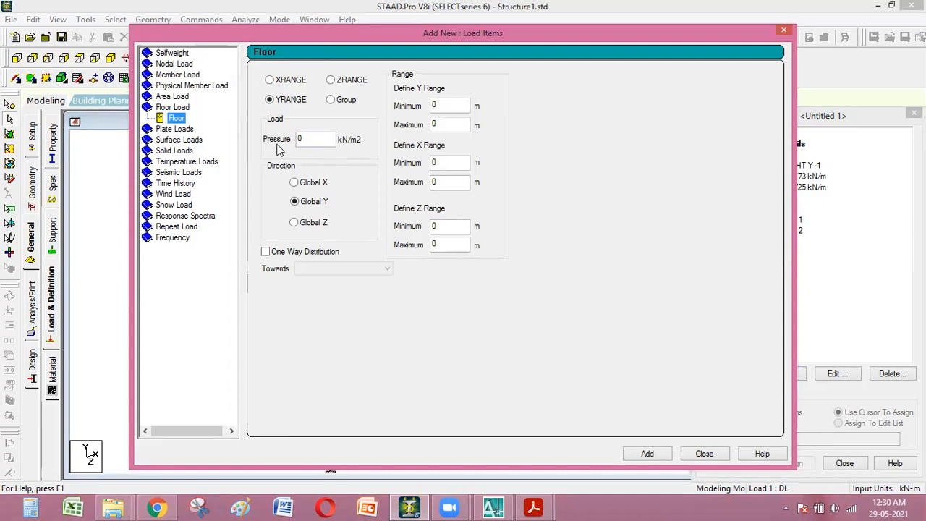
pyautogui.doubleClick(314, 140)
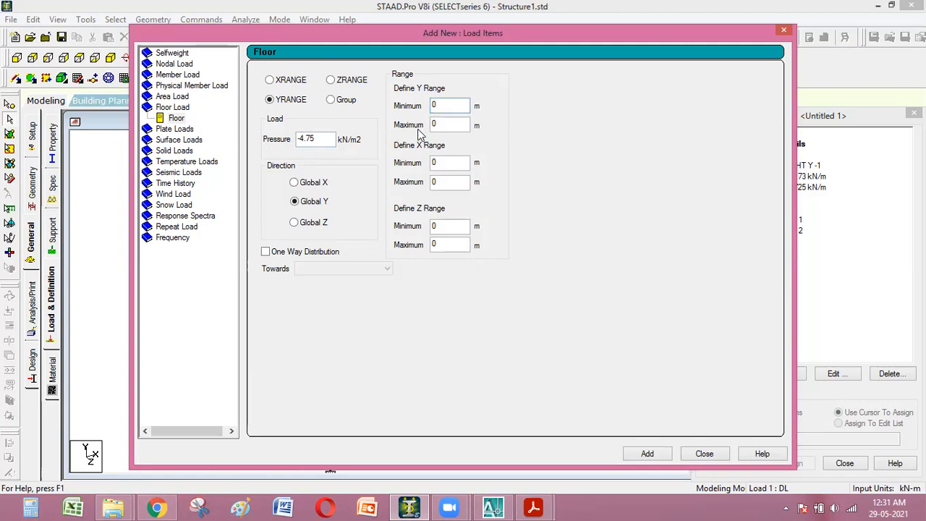
pyautogui.click(450, 126)
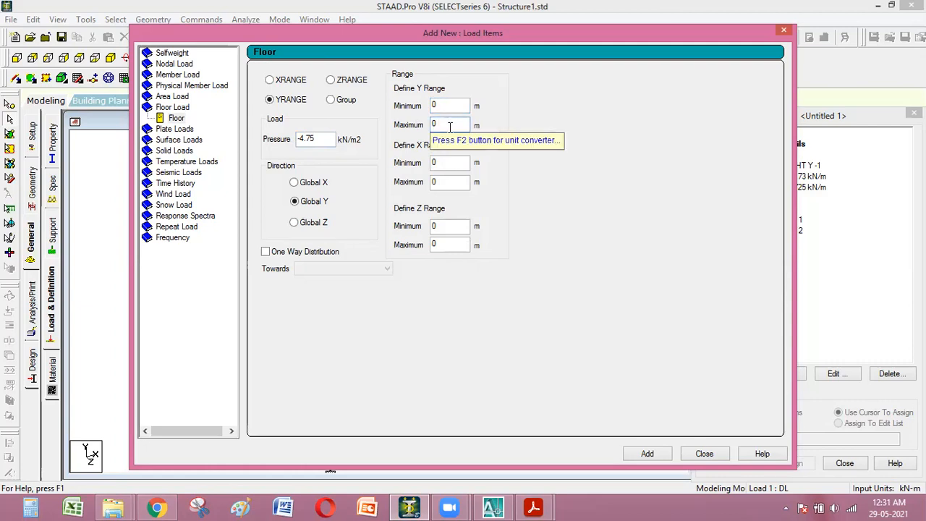
pyautogui.press('BackSpace')
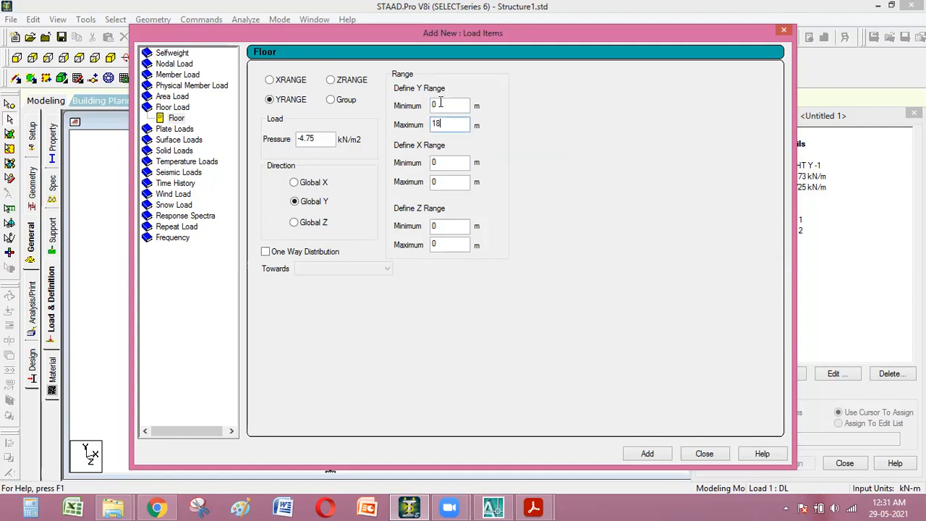
pyautogui.click(439, 106)
pyautogui.click(314, 140)
pyautogui.click(647, 454)
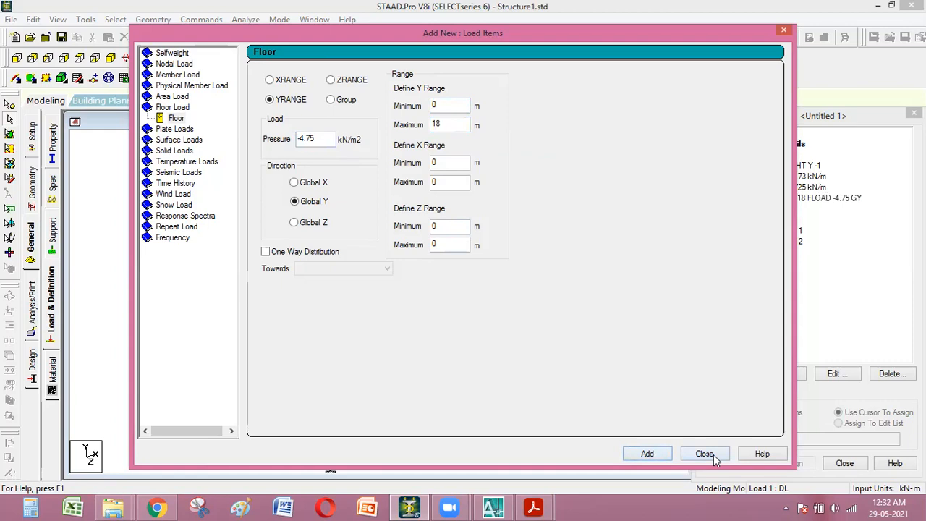
pyautogui.click(713, 455)
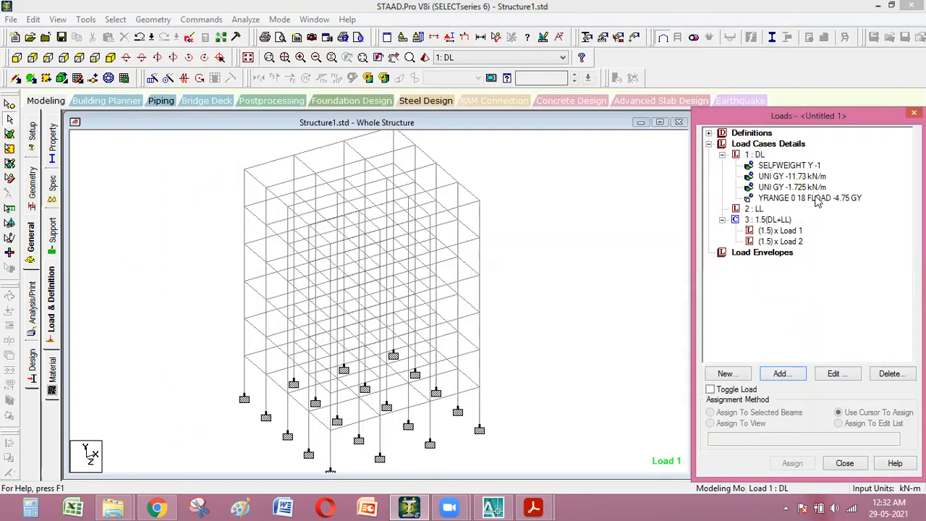
# Display the -4.75 kN/m2 floor load distribution in plan view and let Auto Save save the modified structure.
pyautogui.click(816, 198)
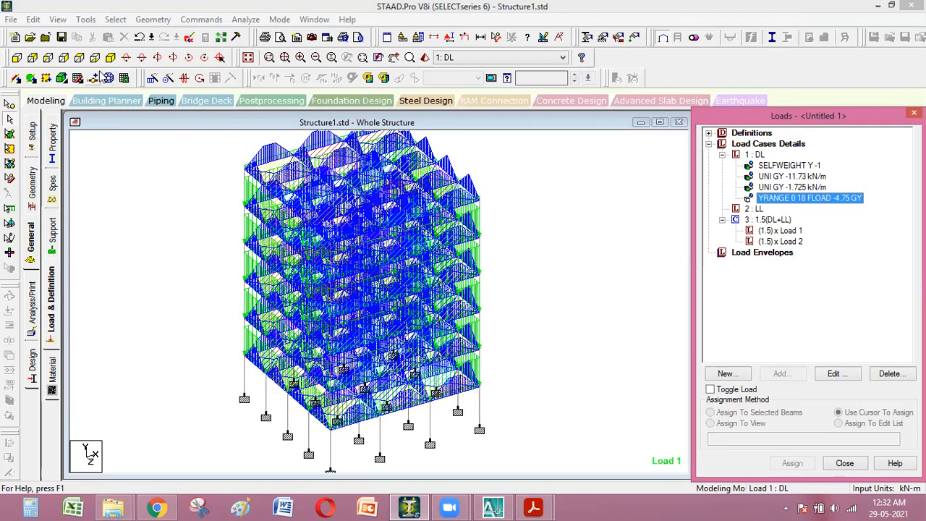
pyautogui.click(79, 57)
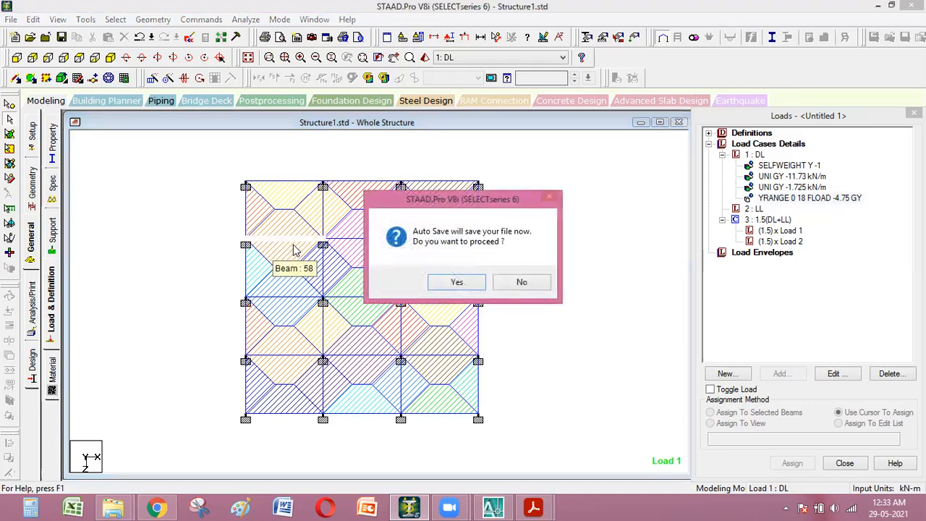
pyautogui.click(450, 283)
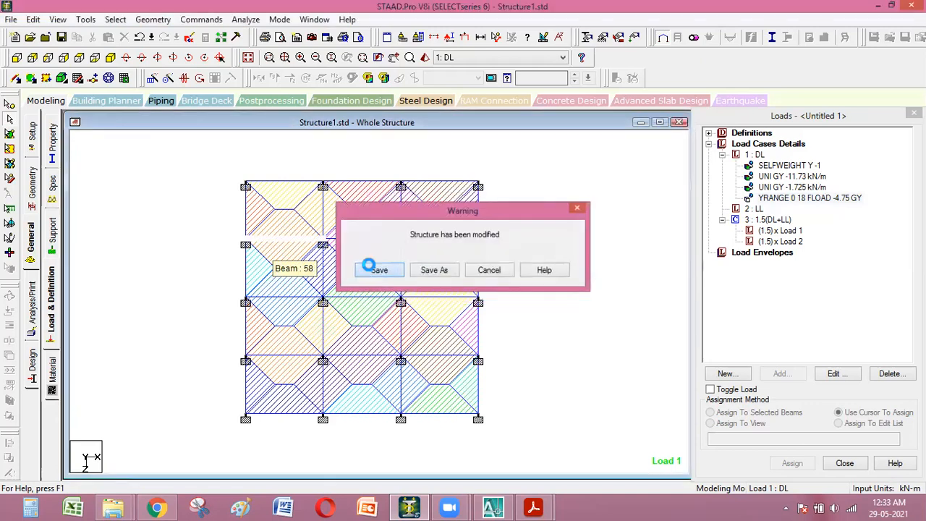
pyautogui.click(365, 267)
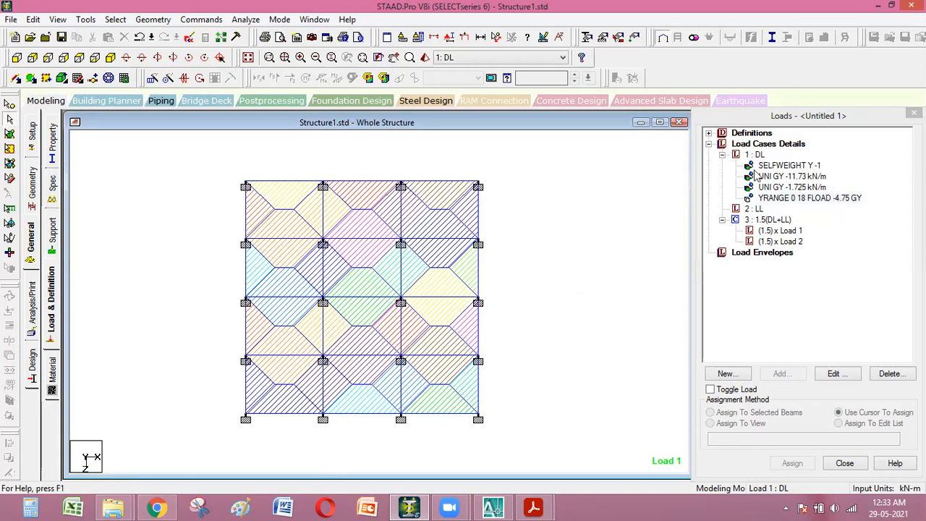
# Add a floor load of -2 kN/m2 in global Y over the Y range 3 to 18 m to the LL case.
pyautogui.click(756, 209)
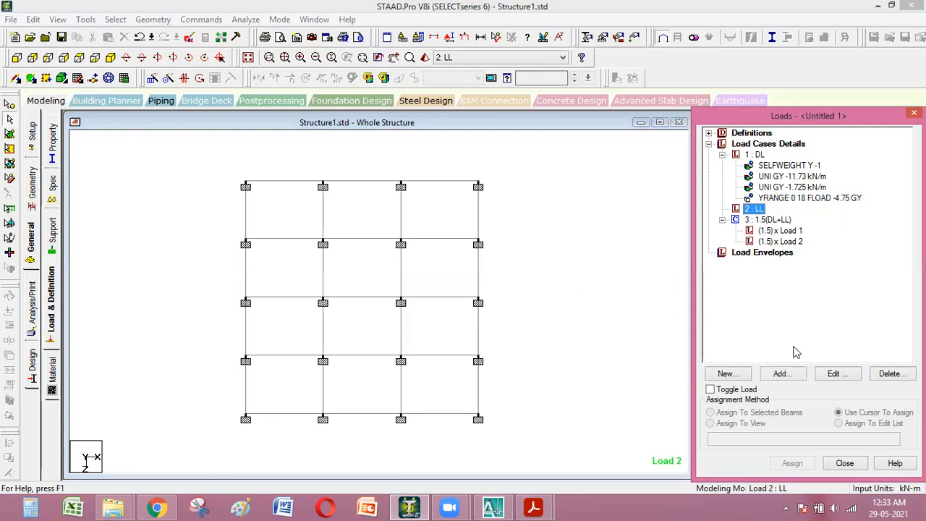
pyautogui.click(782, 374)
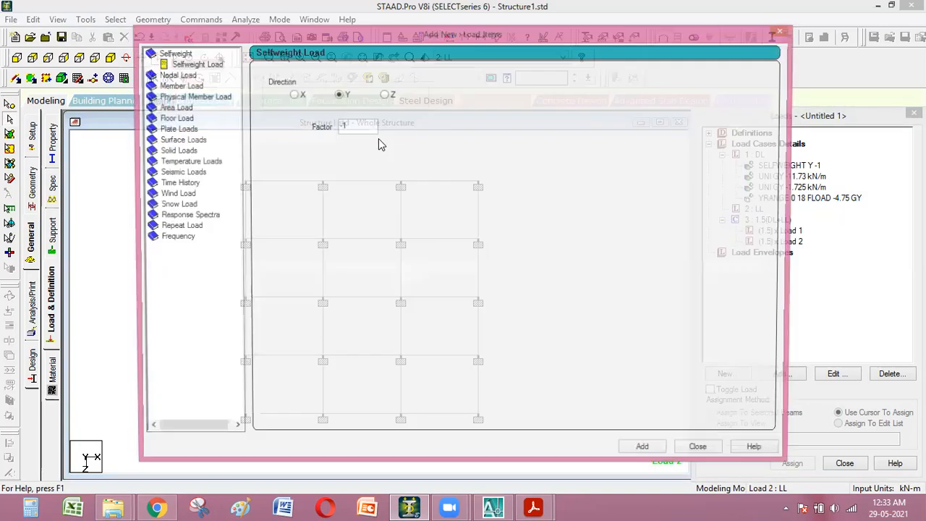
pyautogui.click(173, 118)
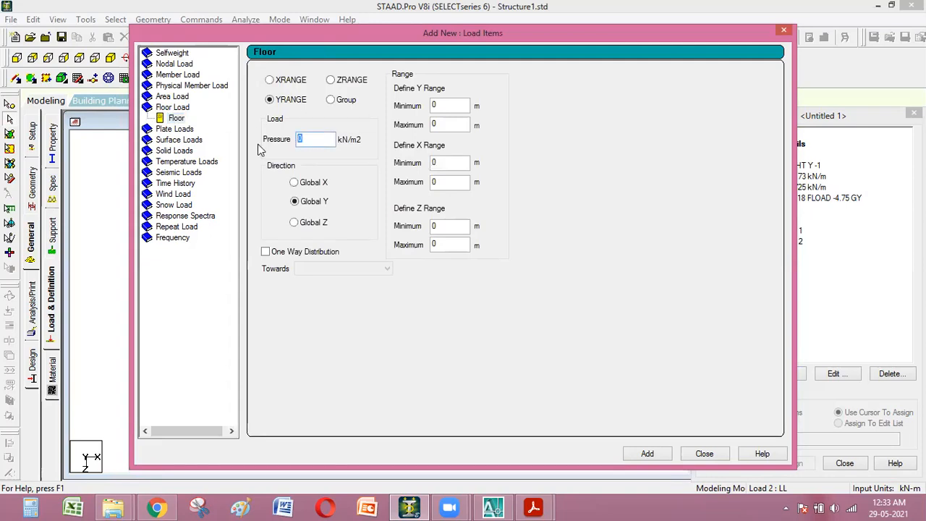
pyautogui.write('-2')
pyautogui.click(447, 105)
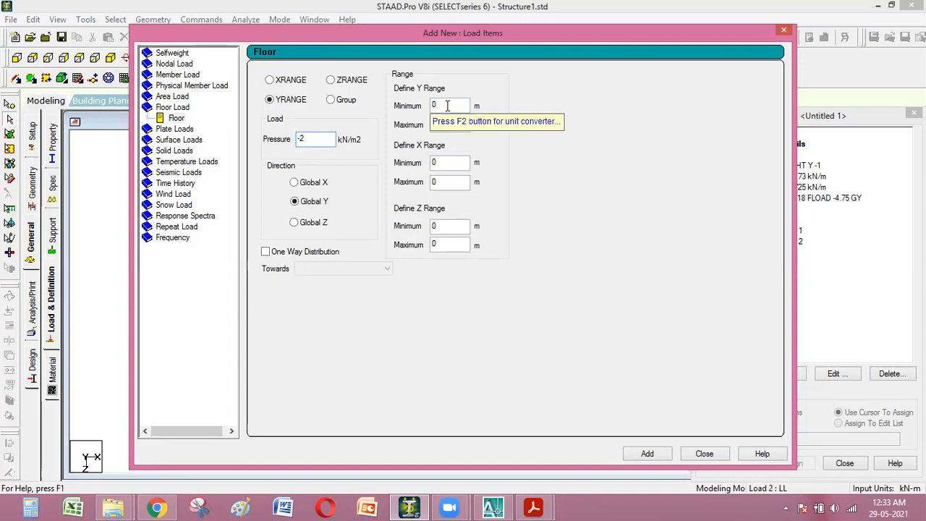
pyautogui.doubleClick(435, 106)
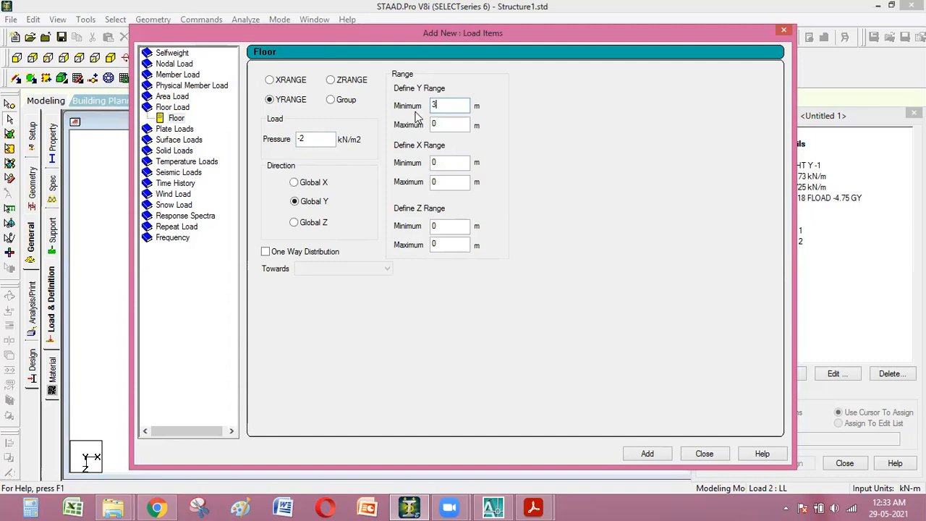
pyautogui.doubleClick(463, 127)
pyautogui.click(648, 455)
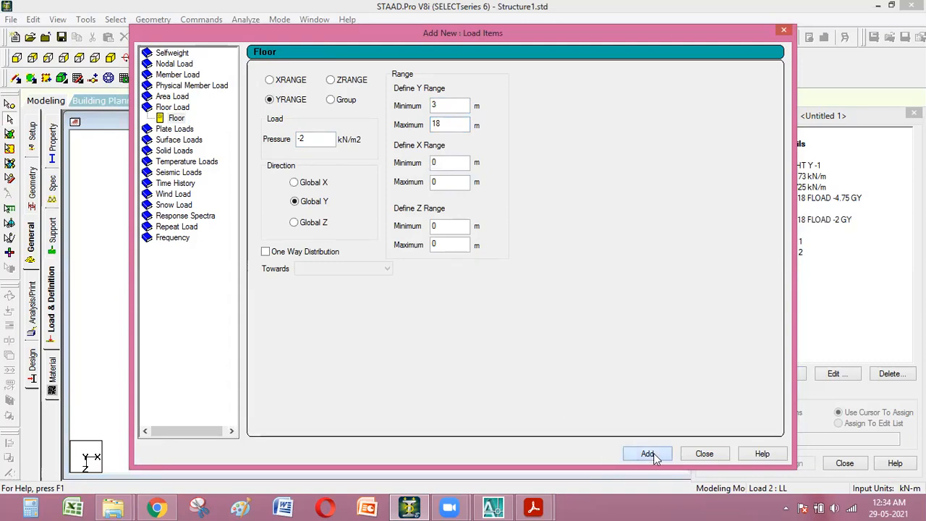
pyautogui.click(704, 455)
# Display the -2 kN/m2 live floor load and examine its distribution on all storeys of the frame in isometric view.
pyautogui.click(825, 220)
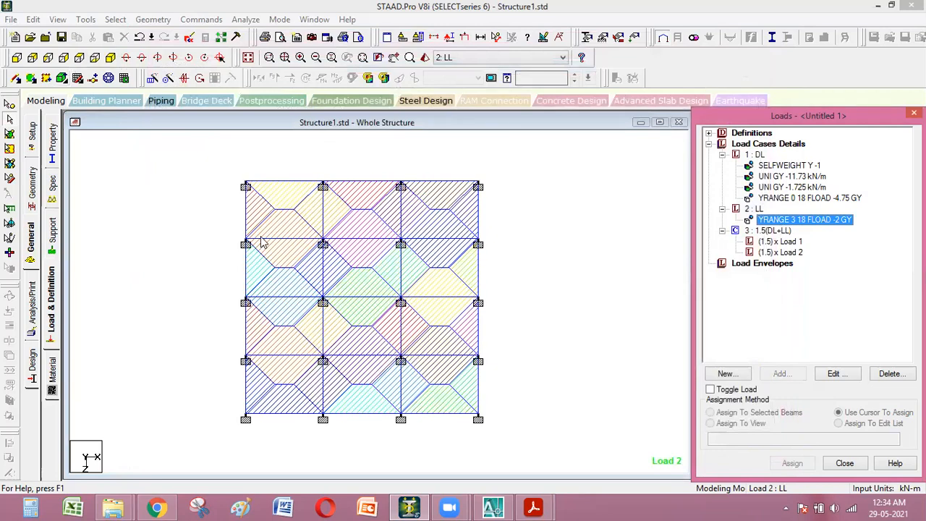
pyautogui.click(248, 57)
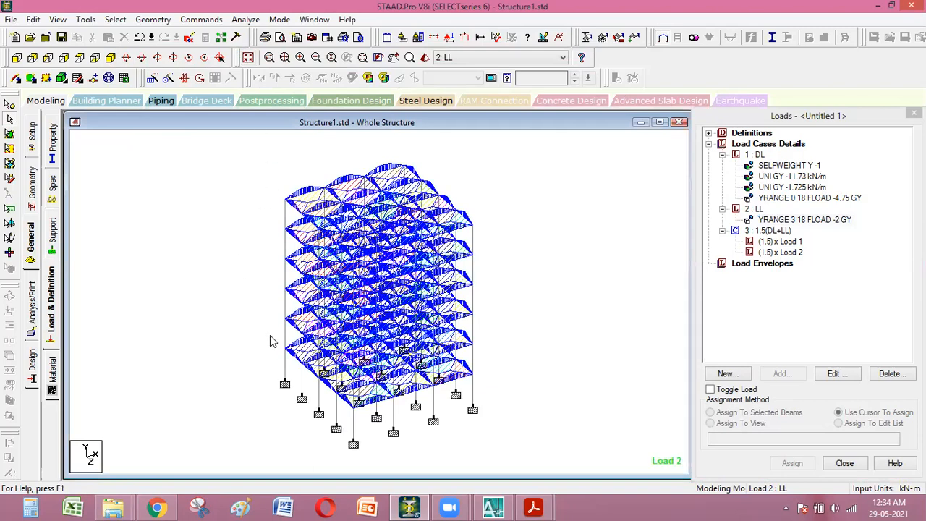
pyautogui.moveTo(270, 341); pyautogui.dragTo(270, 253, button='middle')
pyautogui.scroll(5, 271, 253)
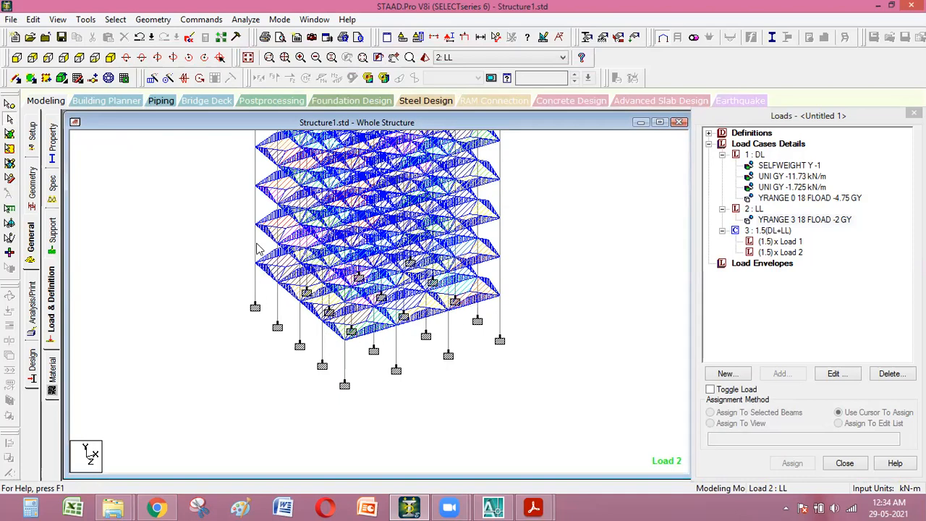
pyautogui.moveTo(256, 224); pyautogui.dragTo(260, 292, button='middle')
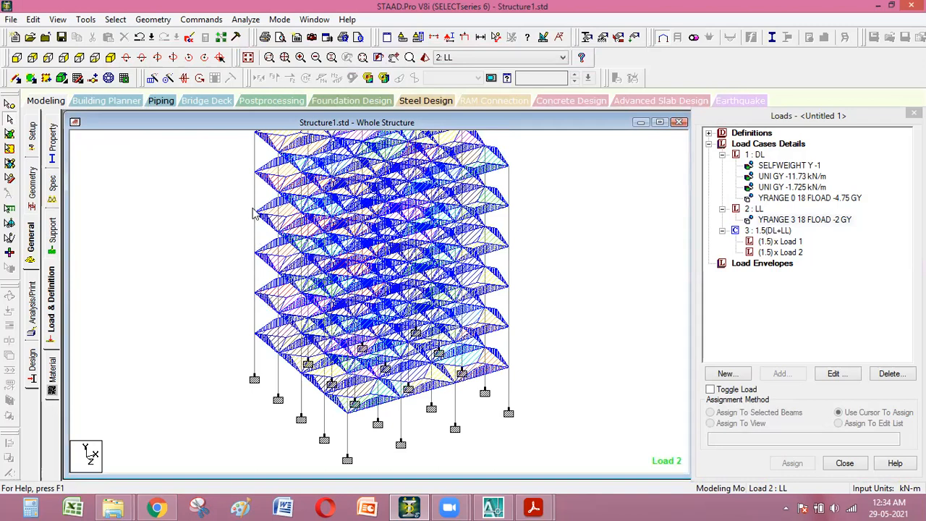
pyautogui.moveTo(258, 144); pyautogui.dragTo(258, 225, button='middle')
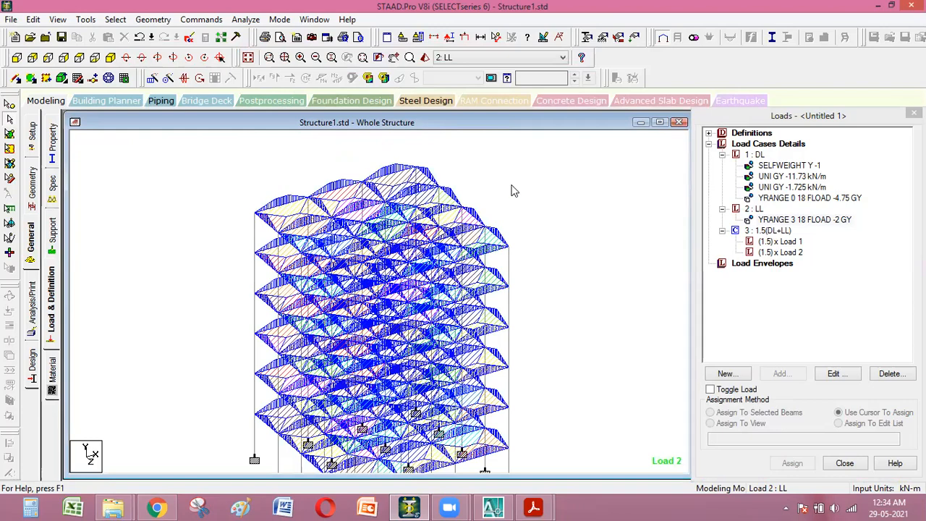
pyautogui.moveTo(608, 246); pyautogui.dragTo(570, 223, button='middle')
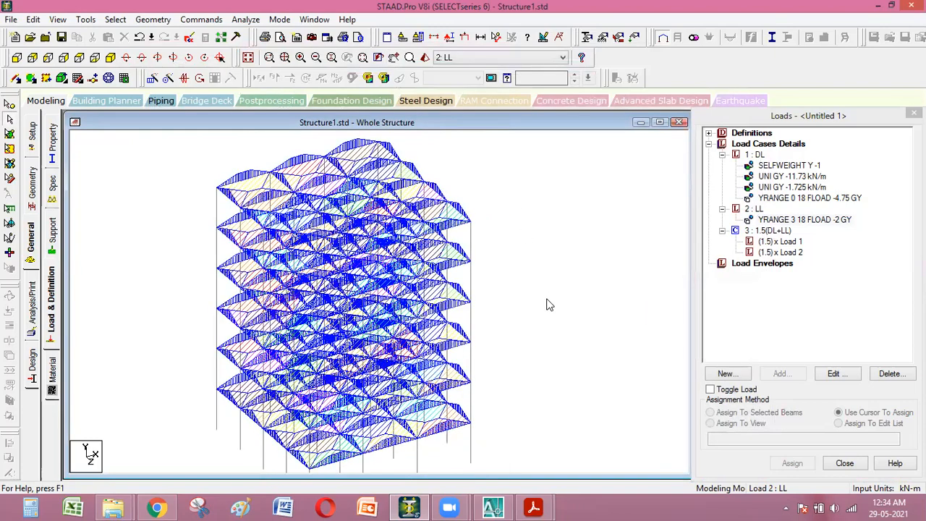
pyautogui.scroll(-2, 457, 231)
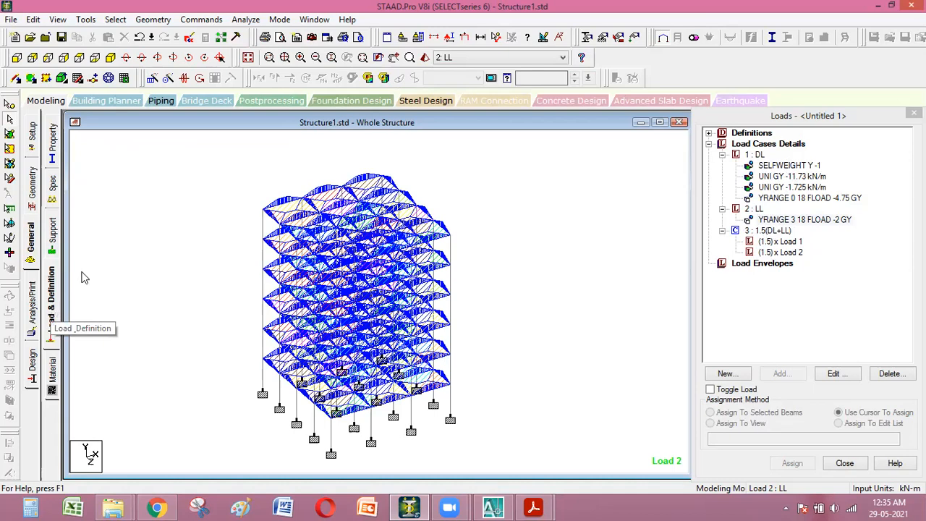
# Add a Perform Analysis command to the model.
pyautogui.click(203, 20)
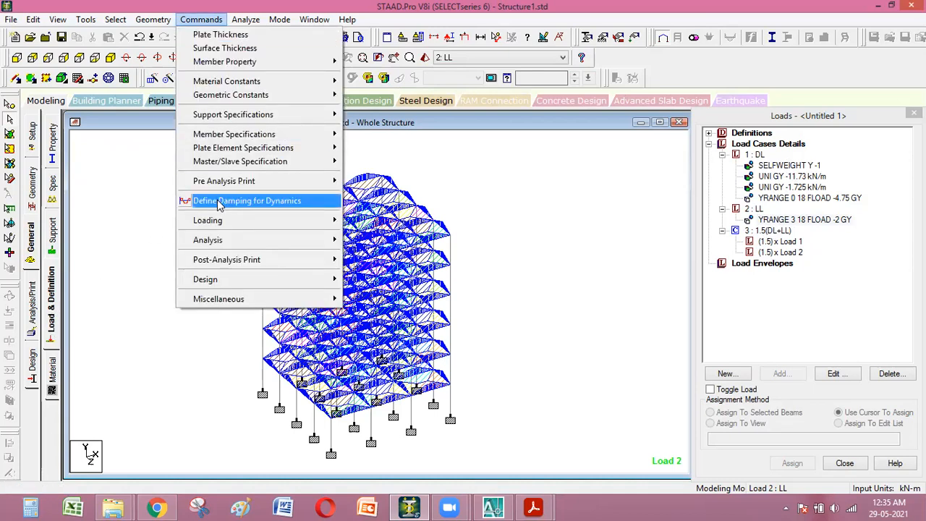
pyautogui.moveTo(230, 244)
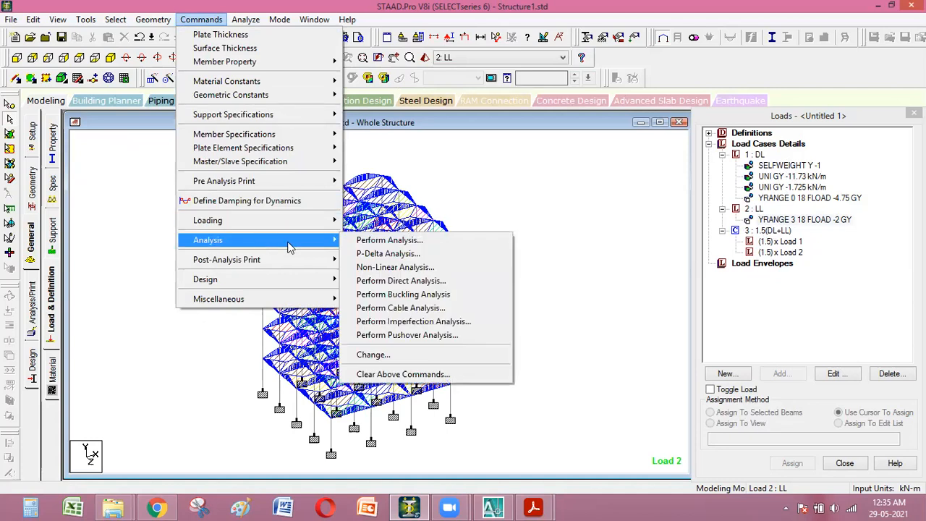
pyautogui.click(371, 243)
pyautogui.click(415, 327)
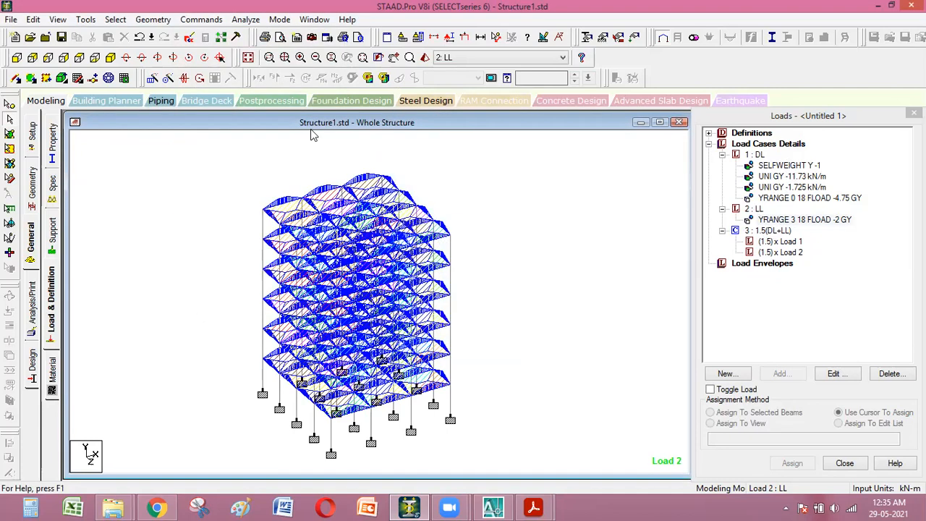
# Run the analysis, saving the modified structure first.
pyautogui.click(246, 20)
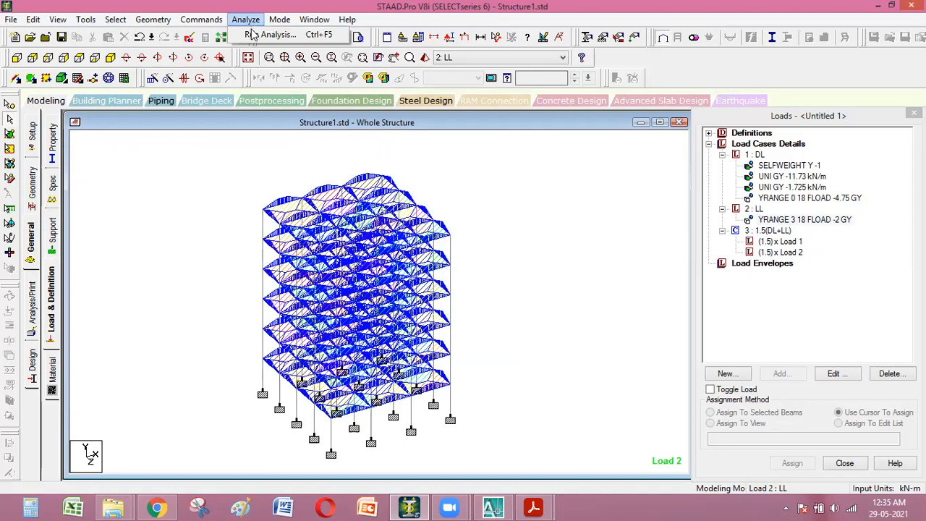
pyautogui.click(255, 34)
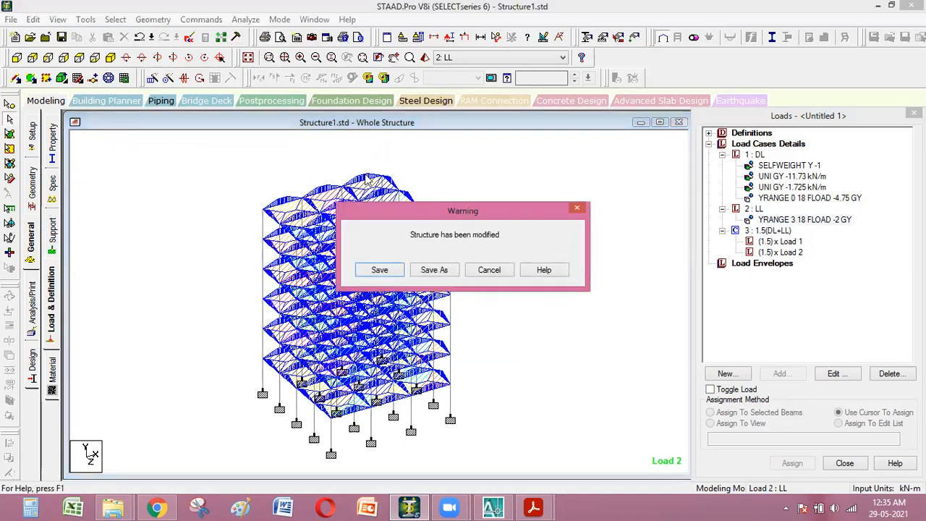
pyautogui.click(379, 270)
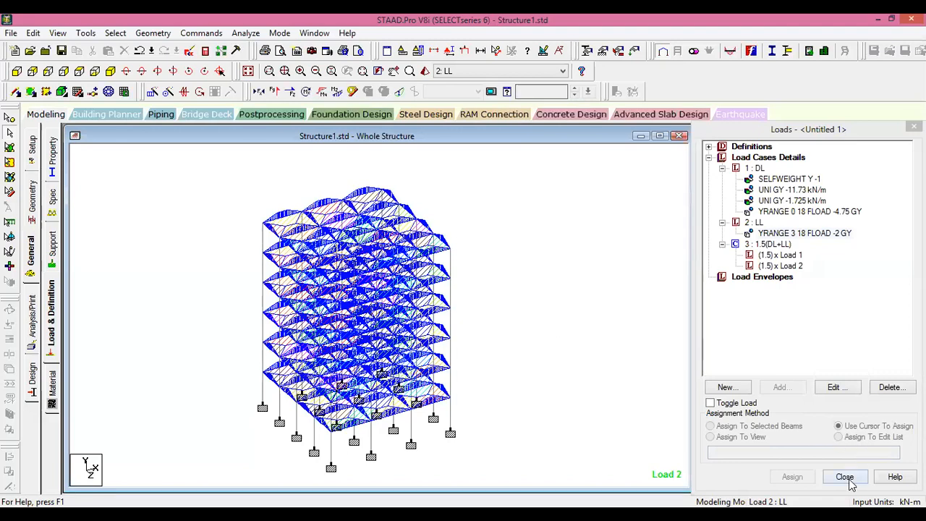
# Maximise the structure view, display the Z bending moment diagram for the LL case and view it in plan.
pyautogui.click(659, 136)
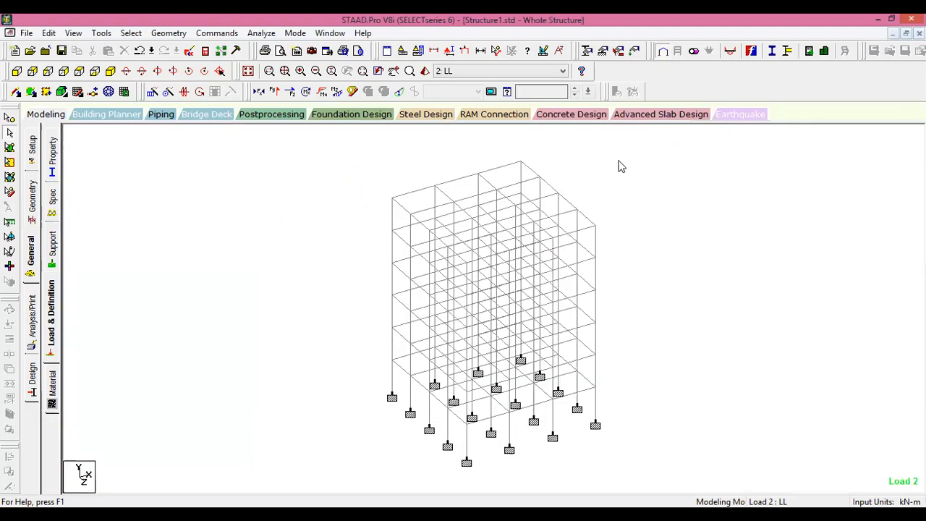
pyautogui.moveTo(294, 197); pyautogui.dragTo(248, 194, button='middle')
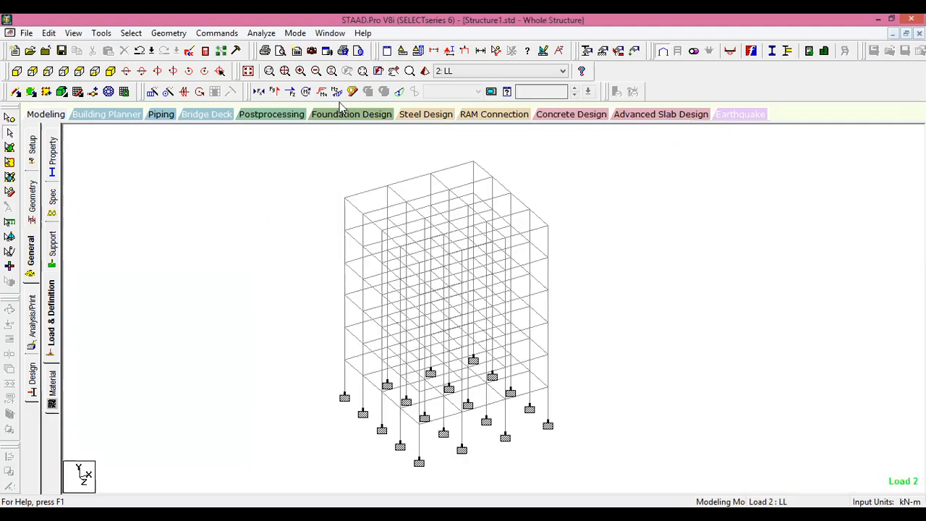
pyautogui.click(322, 92)
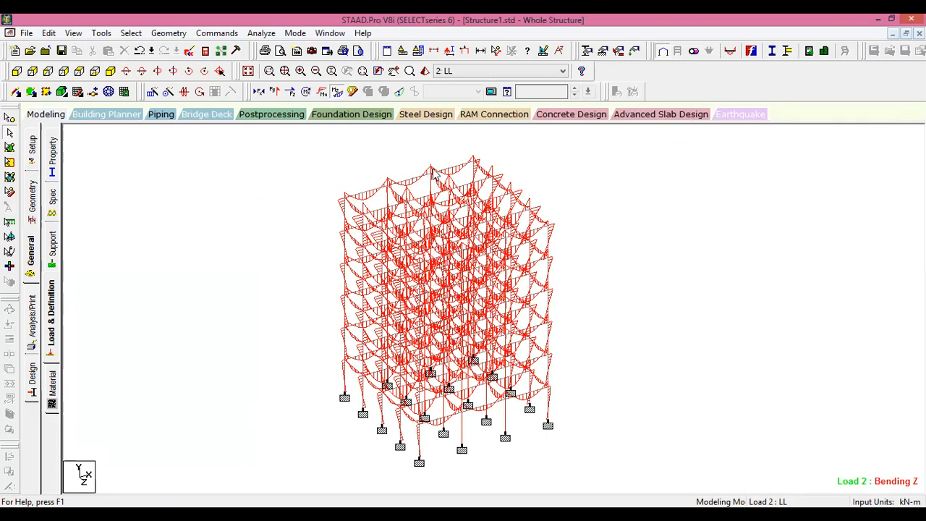
pyautogui.click(81, 71)
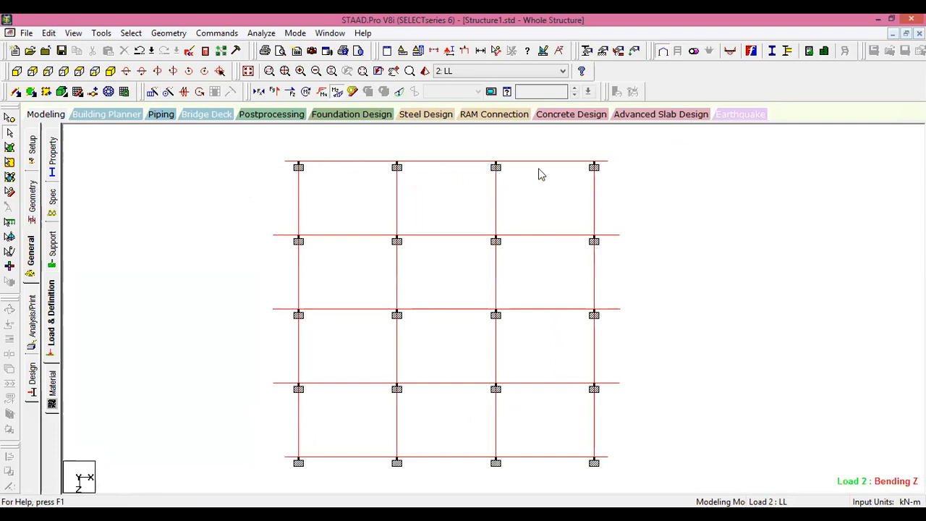
# Isolate the outermost X-direction frame line, at the plan's upper edge, in a new view and show it in front elevation.
pyautogui.moveTo(625, 176); pyautogui.dragTo(192, 141)
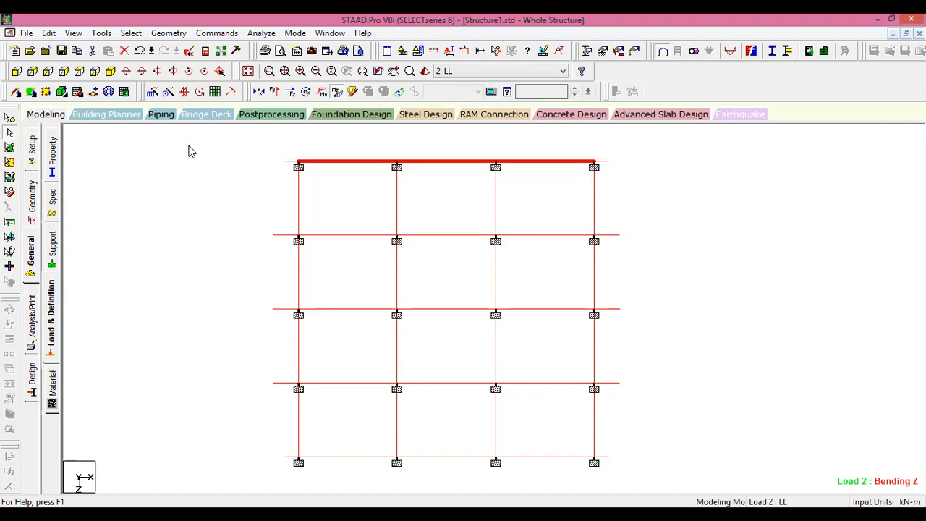
pyautogui.rightClick(189, 149)
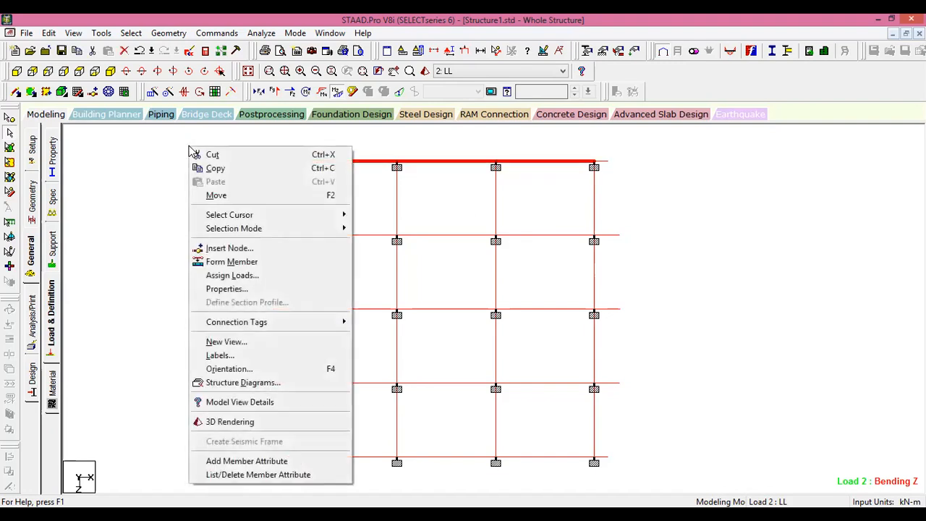
pyautogui.click(247, 345)
pyautogui.click(544, 252)
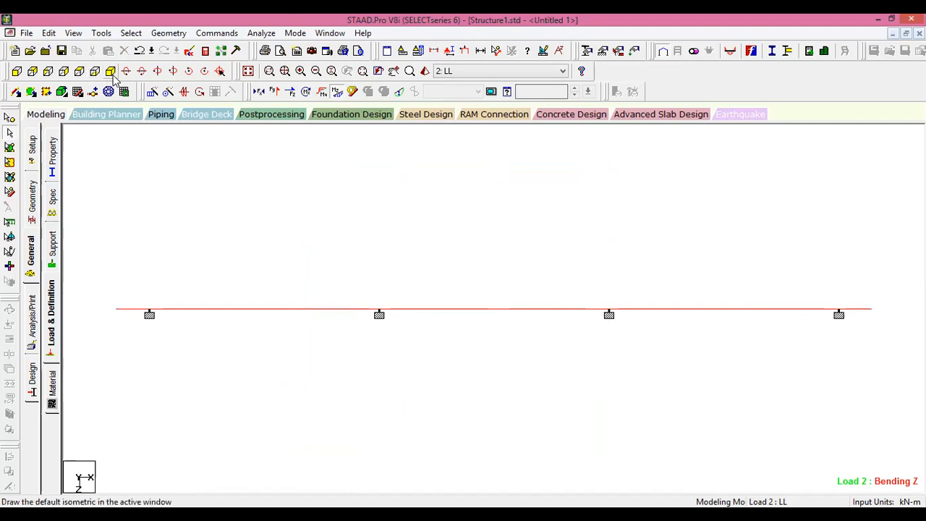
pyautogui.click(111, 71)
pyautogui.click(17, 71)
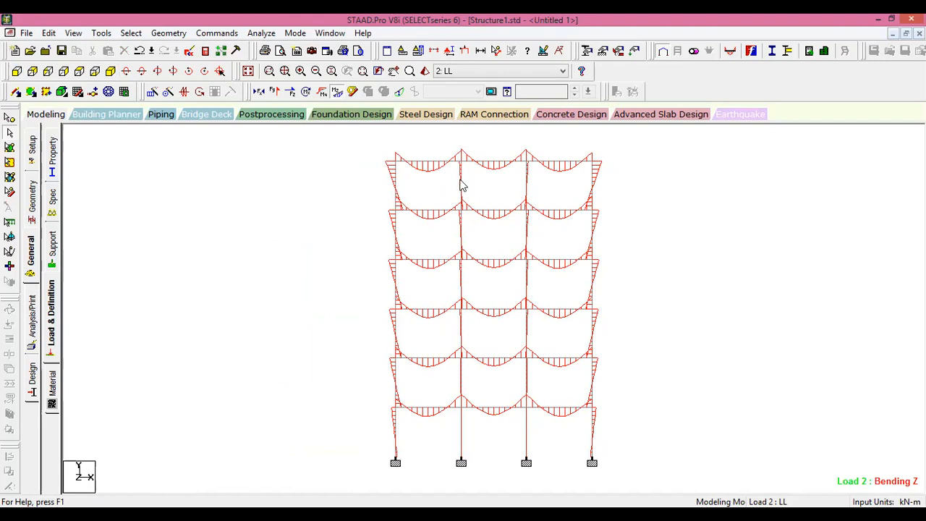
# Replace the Z bending moment diagram with the Shear Y diagram for LL, examine it on the isolated frame and hide it.
pyautogui.click(336, 92)
pyautogui.click(275, 92)
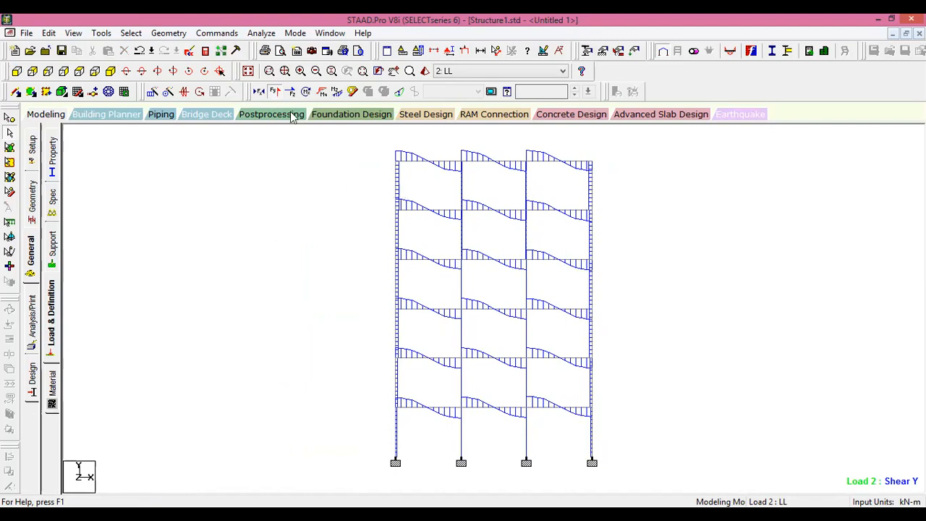
pyautogui.click(276, 92)
# Display the axial force diagram for LL, examine the beams and columns storey by storey, and hide the diagram.
pyautogui.click(259, 93)
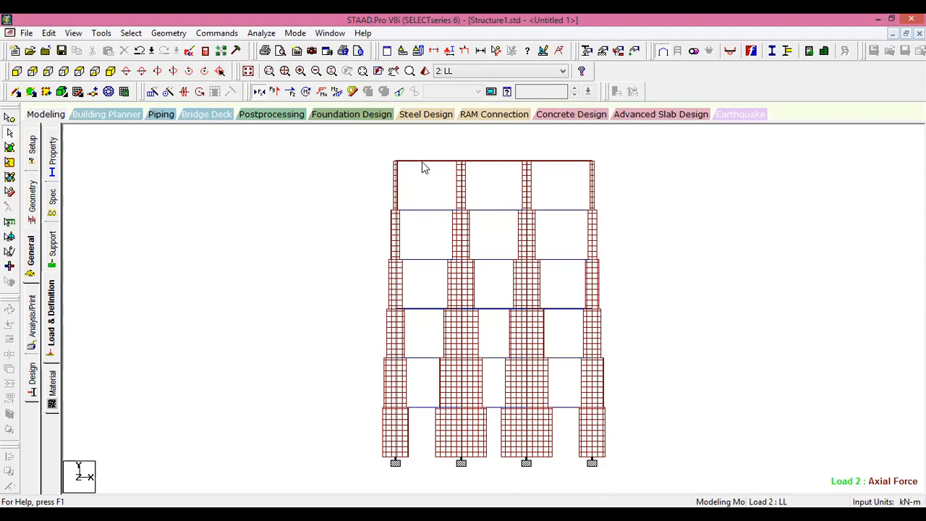
pyautogui.moveTo(427, 165)
pyautogui.moveTo(395, 184)
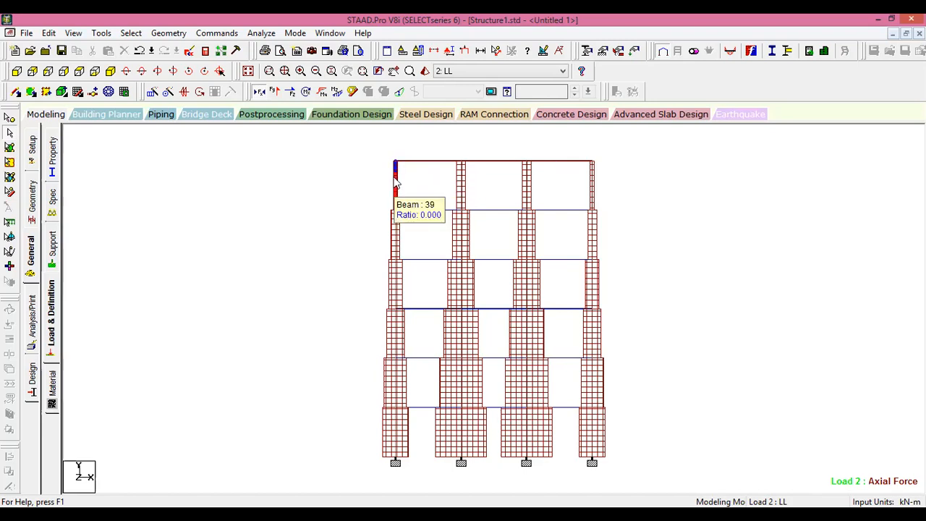
pyautogui.moveTo(465, 185)
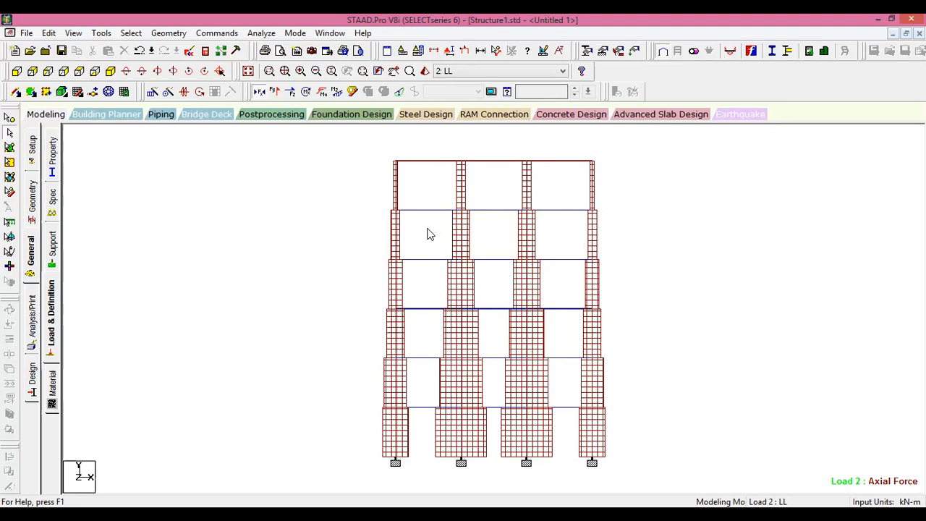
pyautogui.moveTo(427, 216)
pyautogui.moveTo(466, 348)
pyautogui.click(259, 92)
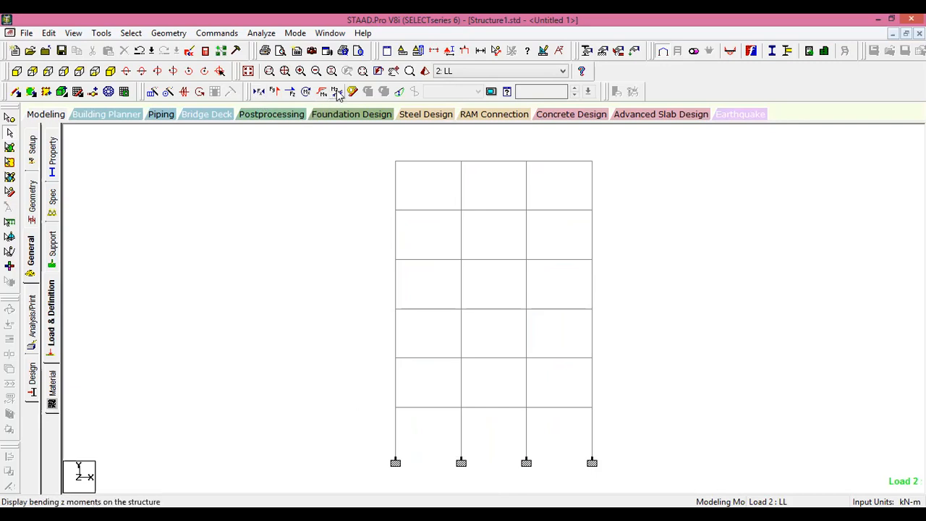
# Show the whole structure again and open its 3D rendered view maximised.
pyautogui.click(248, 71)
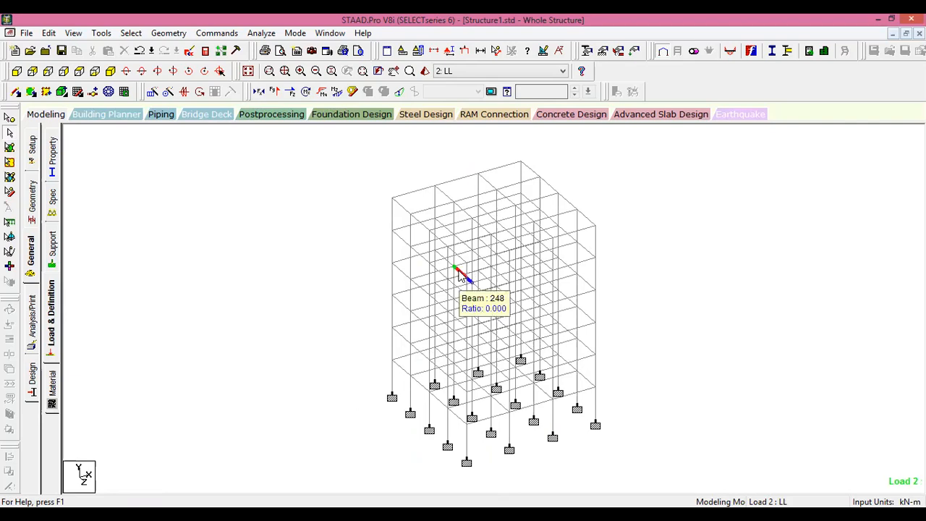
pyautogui.click(425, 72)
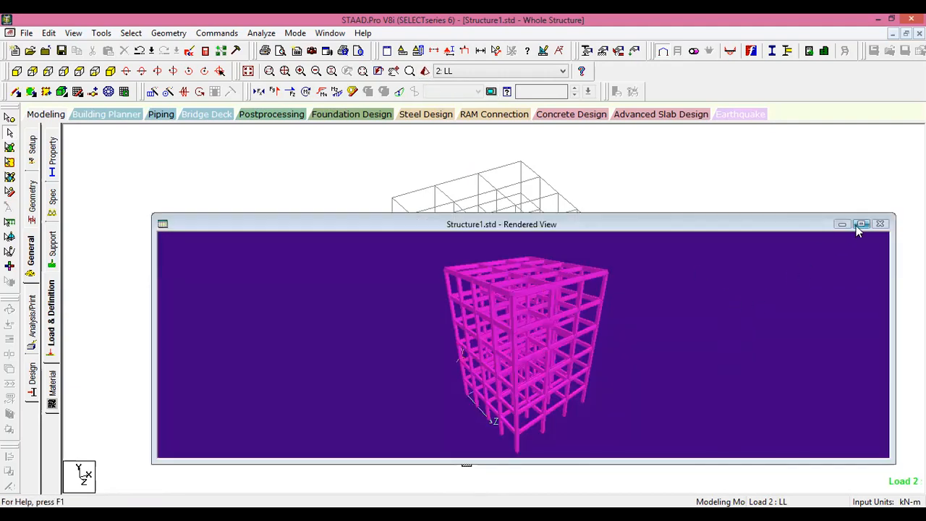
pyautogui.click(861, 224)
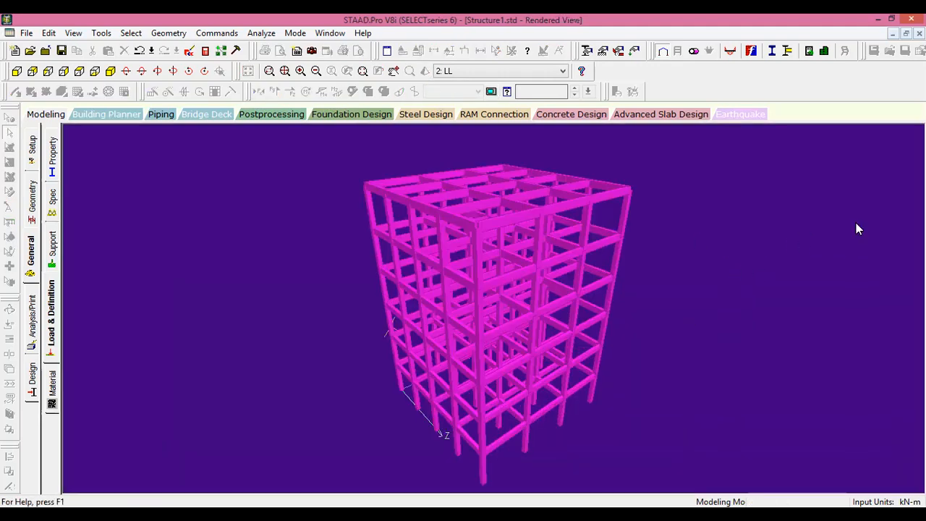